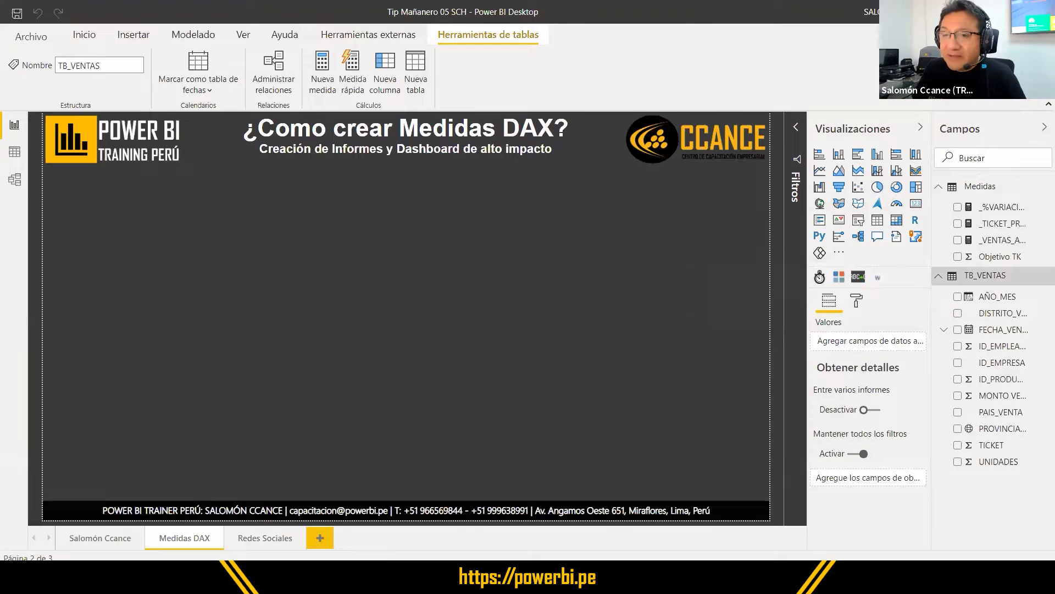
mouse_move(930, 268)
left_mouse_down()
mouse_move(954, 340)
mouse_move(1046, 478)
left_mouse_up()
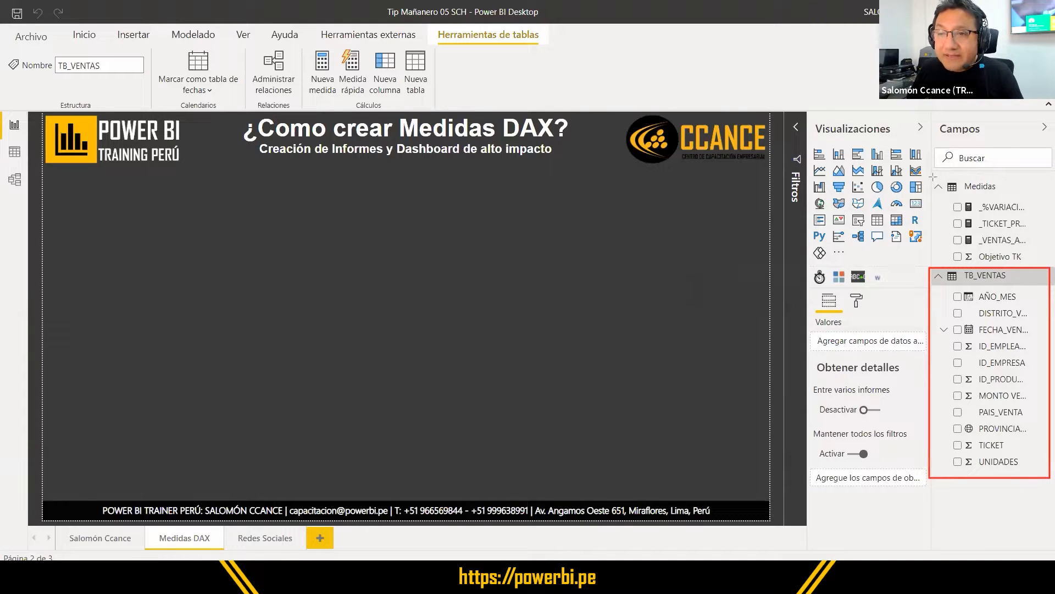
mouse_move(933, 176)
left_mouse_down()
mouse_move(941, 223)
mouse_move(992, 266)
mouse_move(1046, 267)
left_mouse_up()
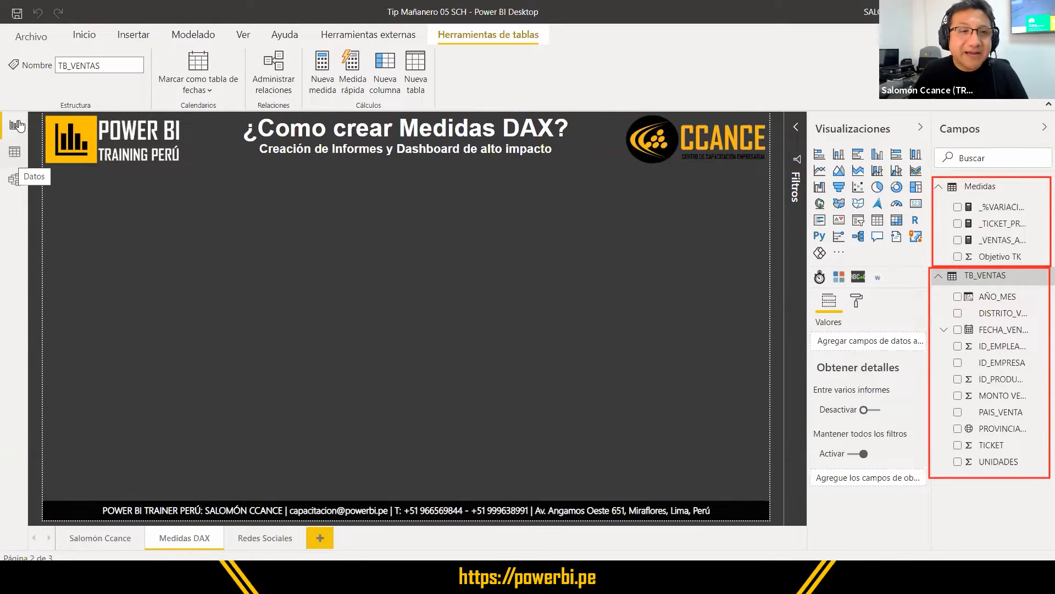
Step: Examine the contents of the Medidas and TB_VENTAS tables in the data view
left_click(15, 153)
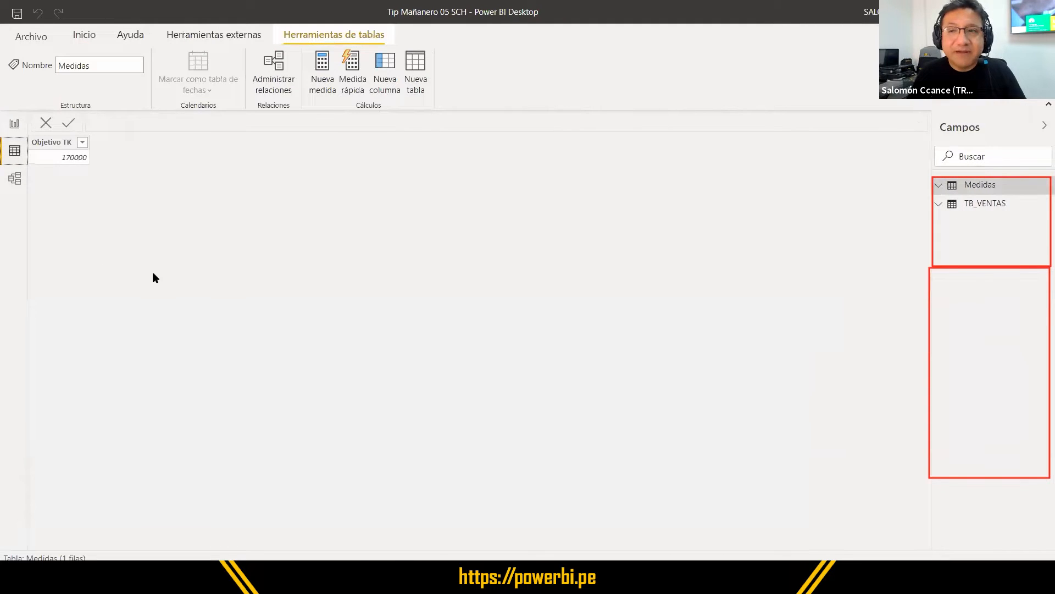
left_click(973, 187)
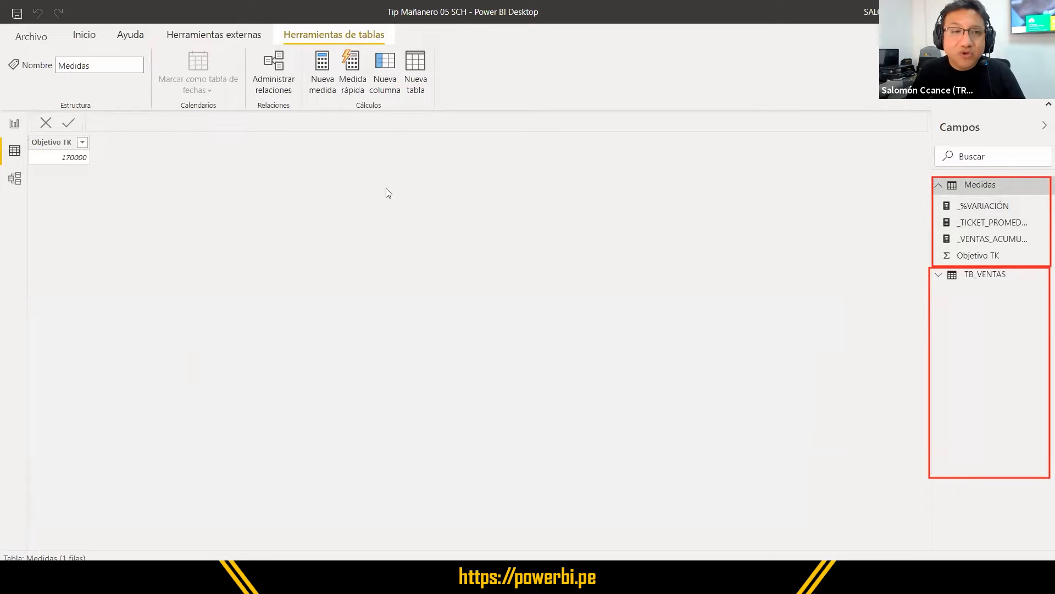
left_click(108, 156)
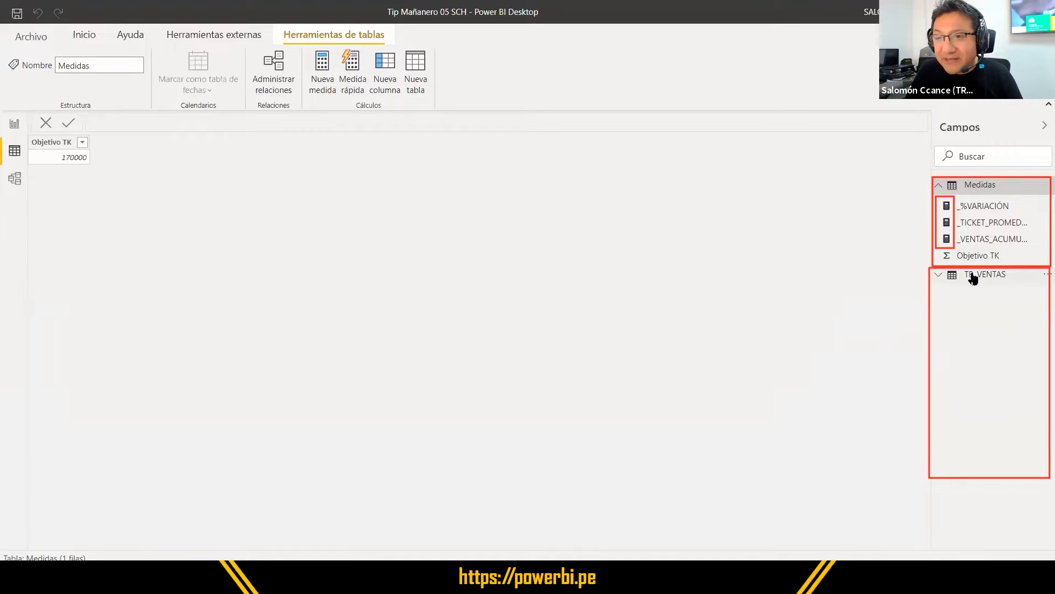
left_click(974, 277)
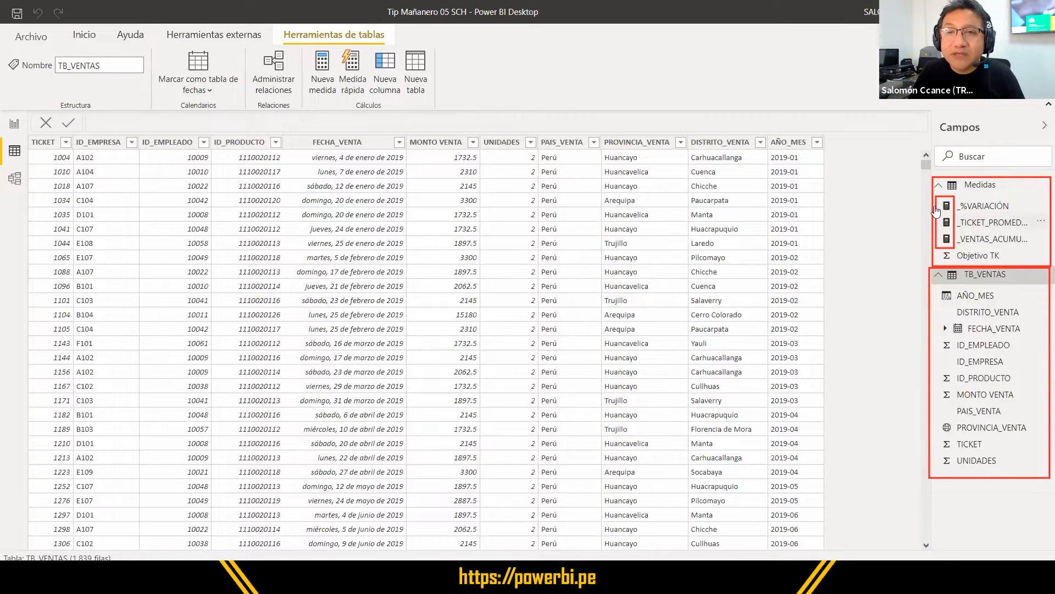
Step: Inspect the formula of the calculated column AÑO_MES in the TB_VENTAS table
left_click(789, 143)
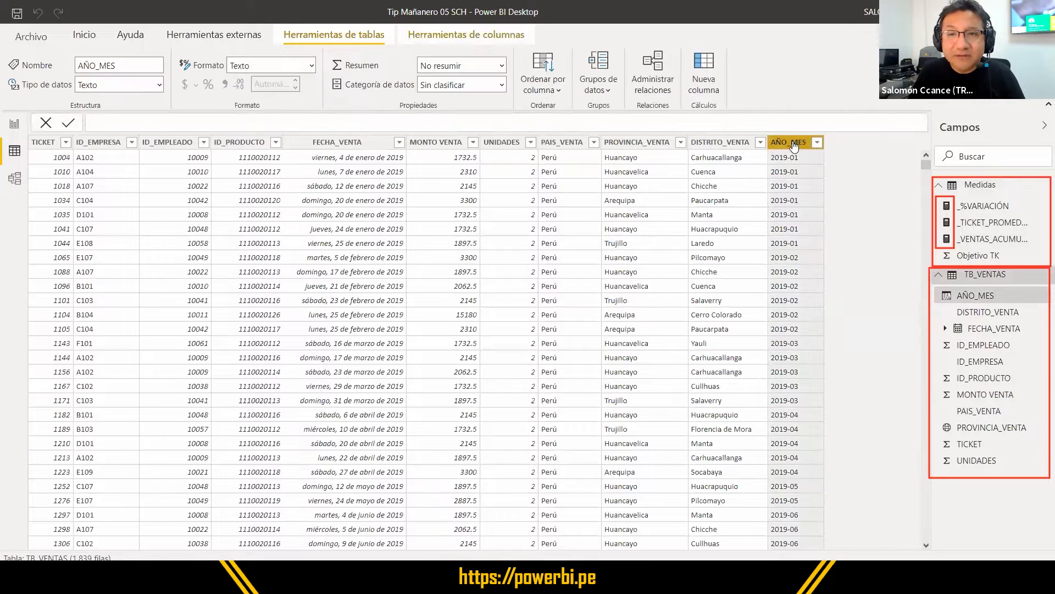
left_click(793, 144)
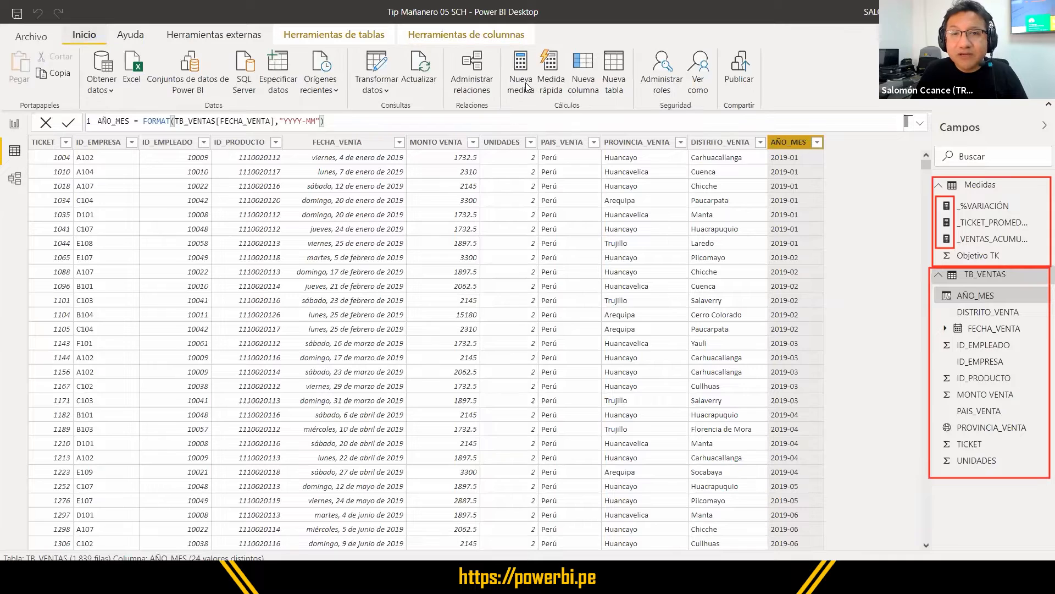
left_click(526, 88)
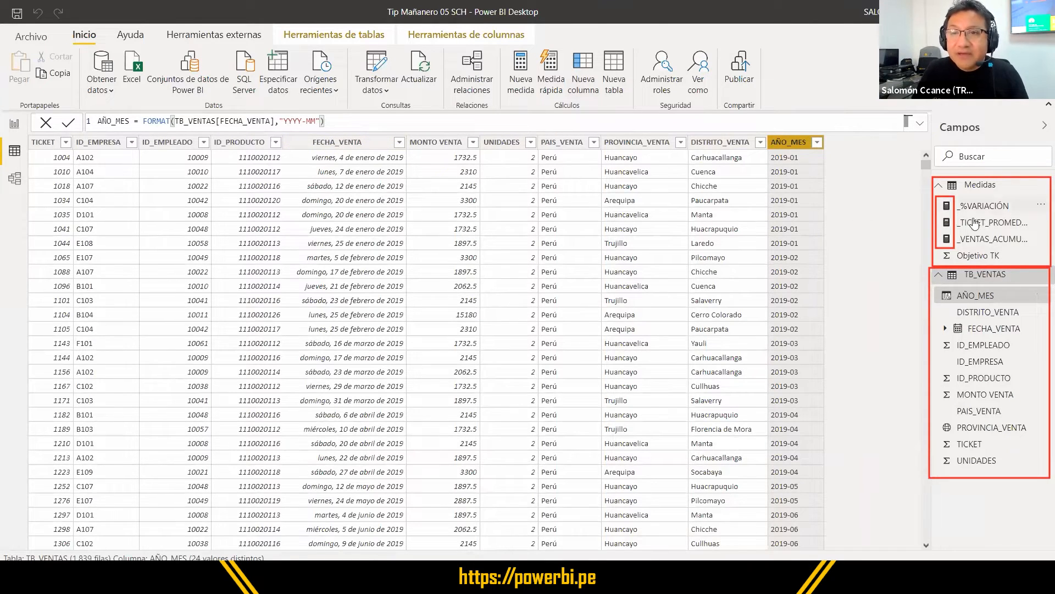
Step: Review the DAX formulas of the measures _%VARIACIÓN, _TICKET_PROMEDIO and _VENTAS_ACUMULADAS
left_click(984, 207)
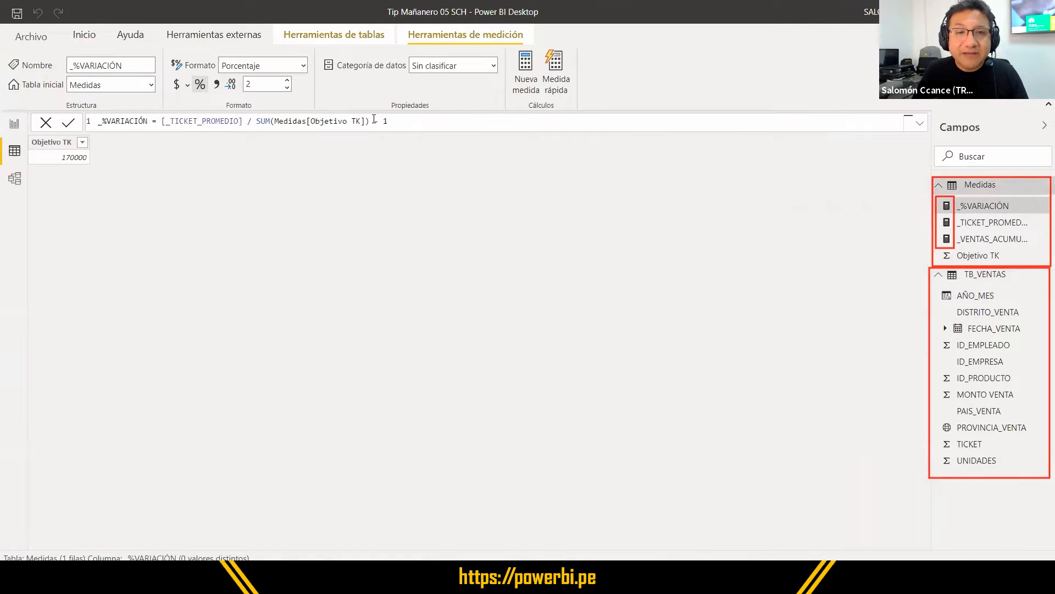
left_click_drag(387, 121, 82, 126)
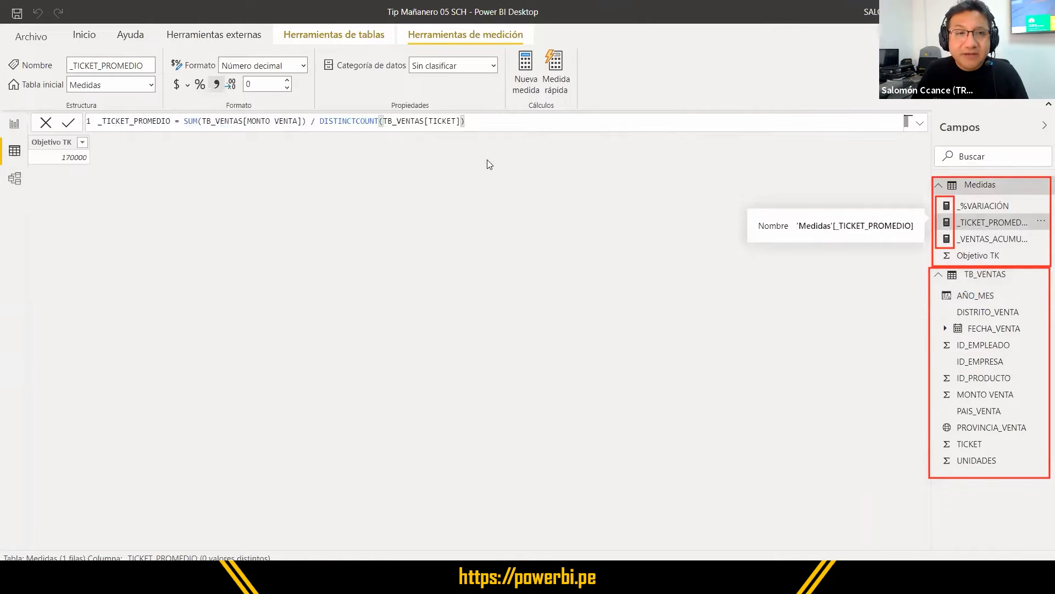
triple_click(90, 126)
left_click(972, 240)
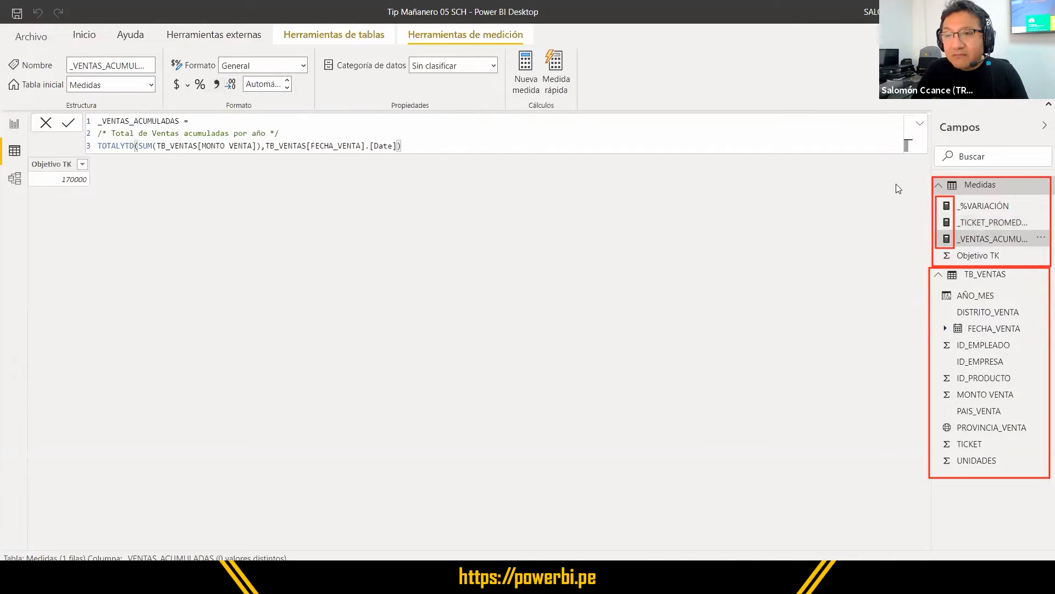
key("ctrl+a")
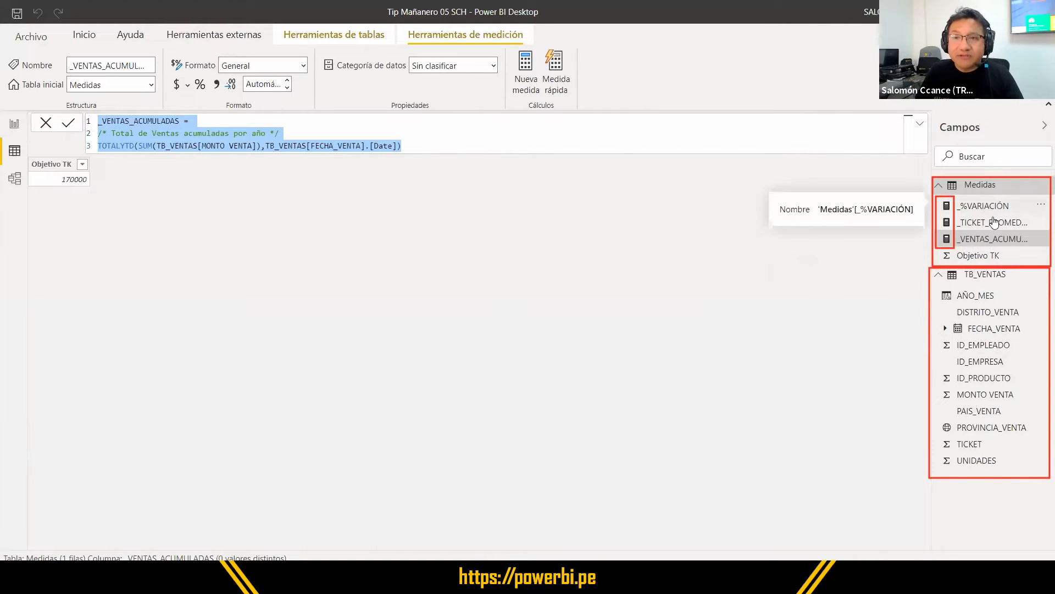
Step: Add a stacked area chart to the Medidas DAX report page and enlarge it to about half the page width
left_click(15, 126)
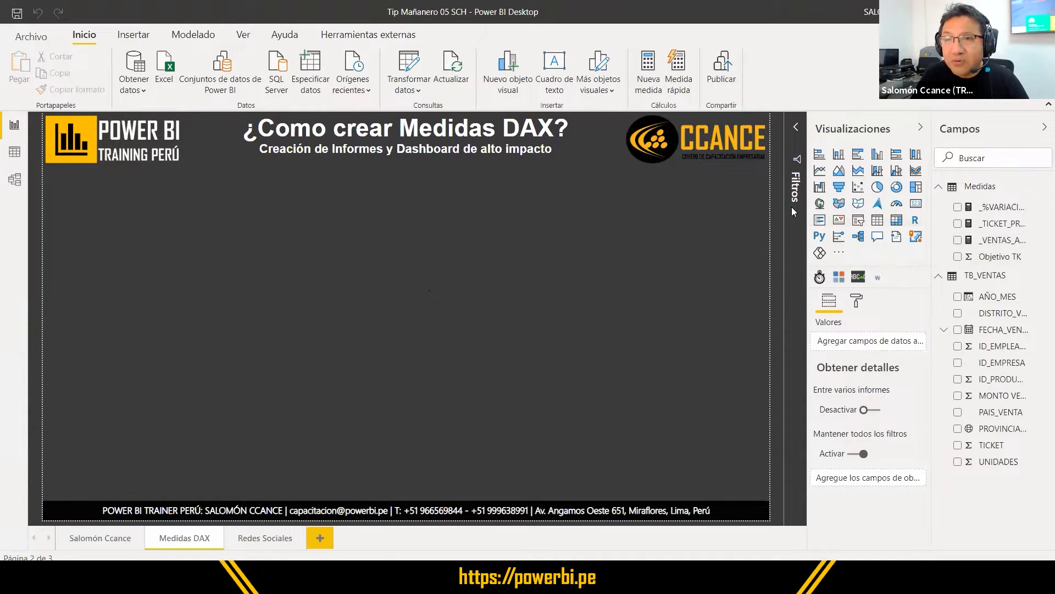
left_click(859, 174)
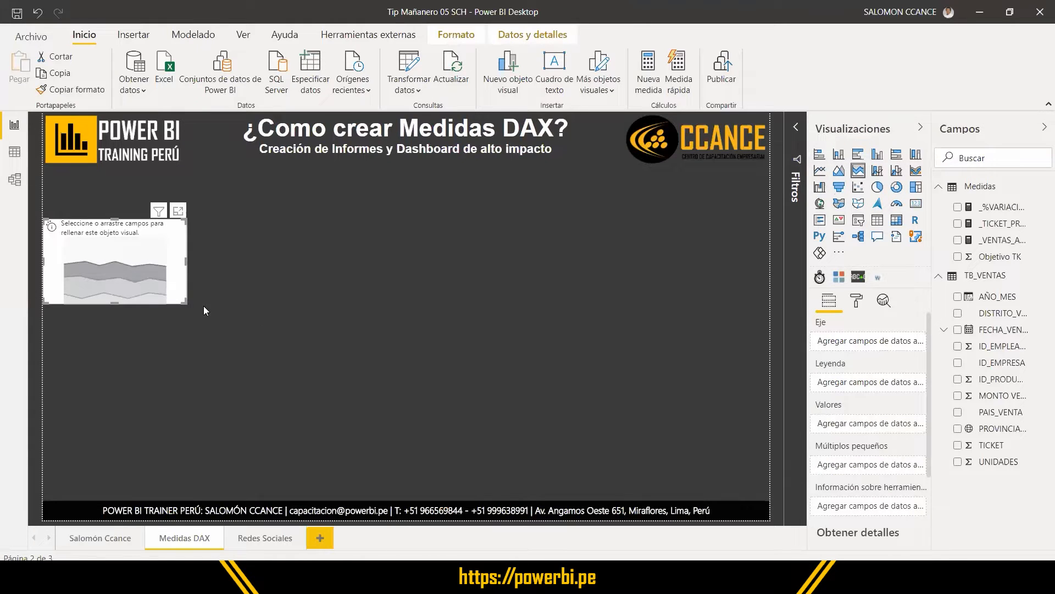
left_click_drag(170, 300, 422, 469)
left_click_drag(300, 268, 615, 257)
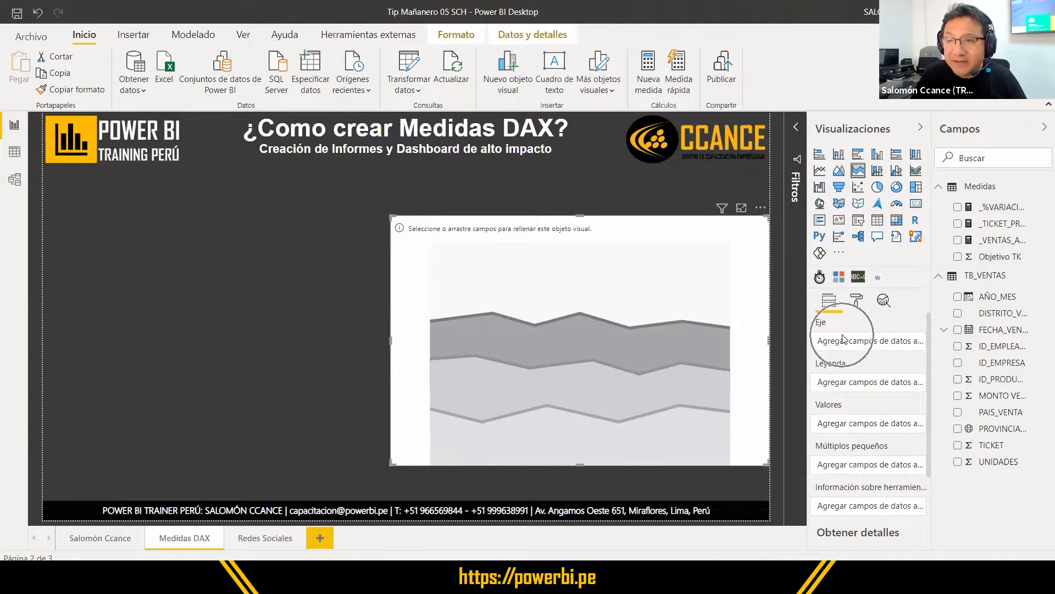
Step: Assign Mes to the area chart's axis, Año to its legend and _VENTAS_ACUMULADAS to its values
left_click(944, 329)
left_click(951, 346)
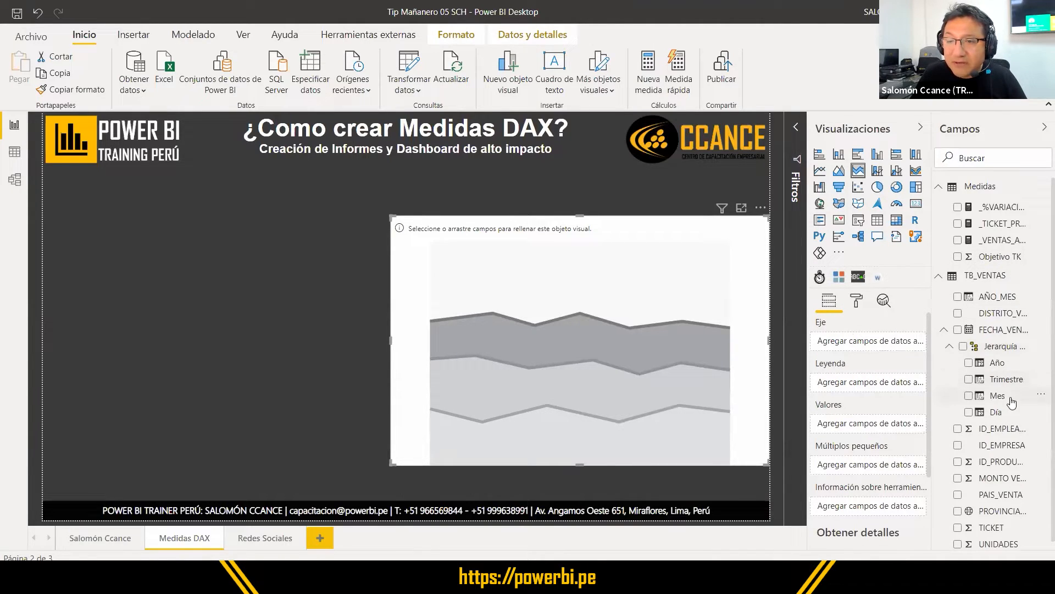
left_click_drag(997, 396, 893, 352)
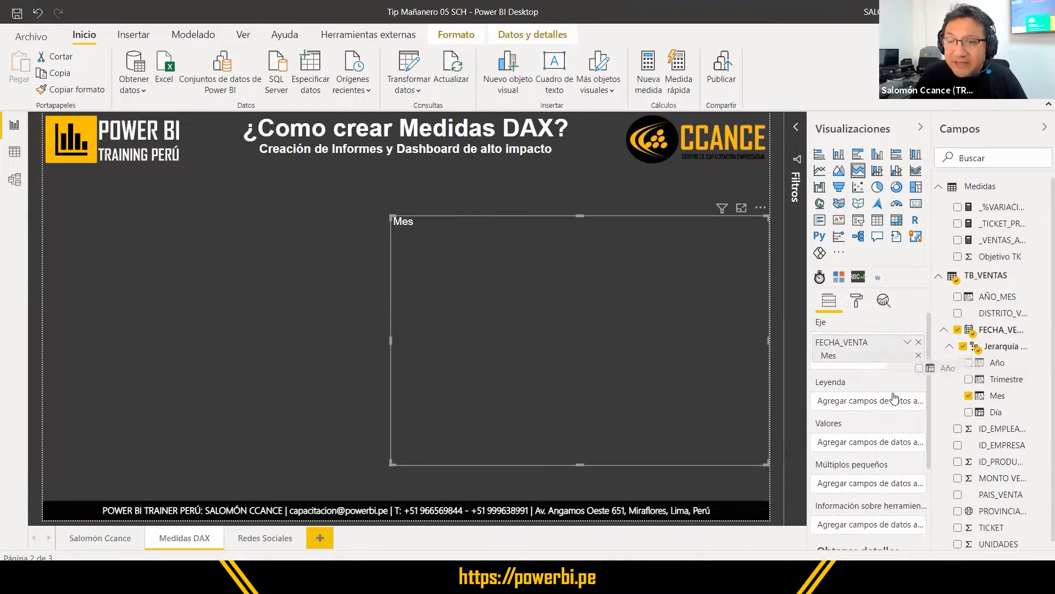
left_click_drag(885, 405, 884, 404)
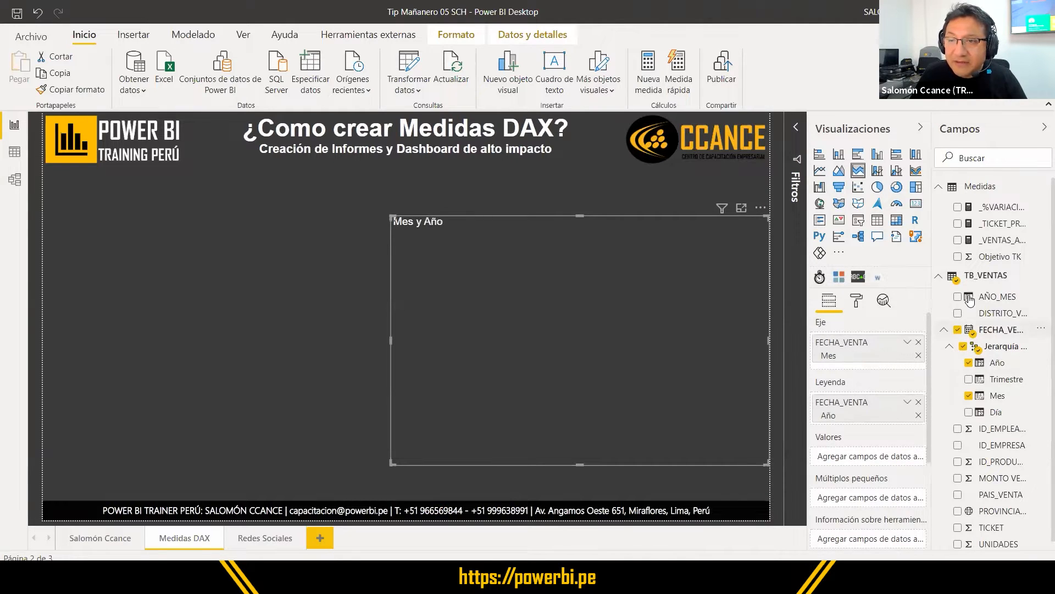
left_click_drag(1004, 242, 882, 457)
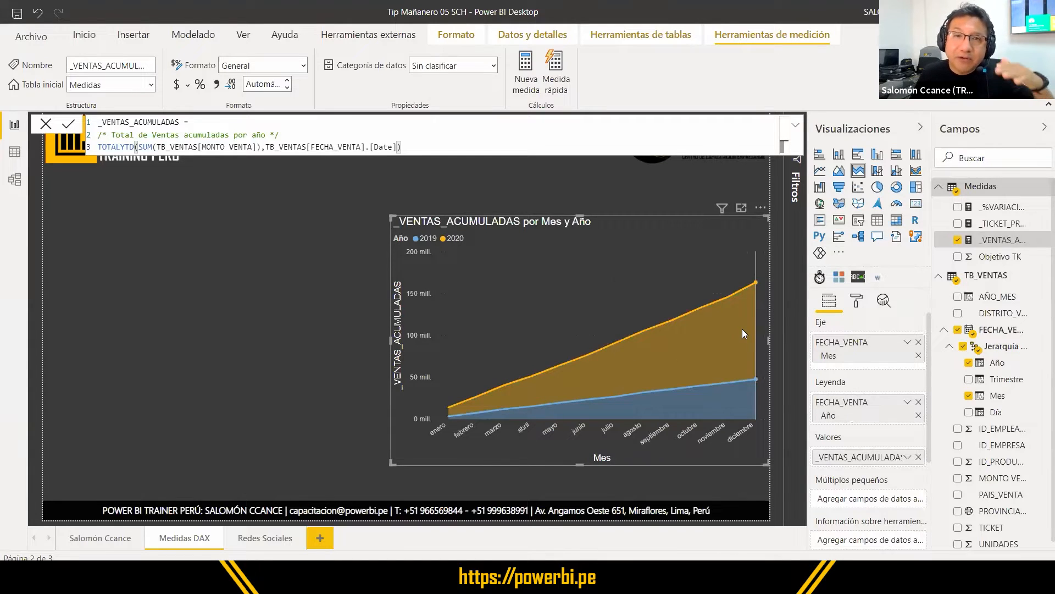
Step: Move the accumulated sales area chart to the left edge of the report page
mouse_move(743, 330)
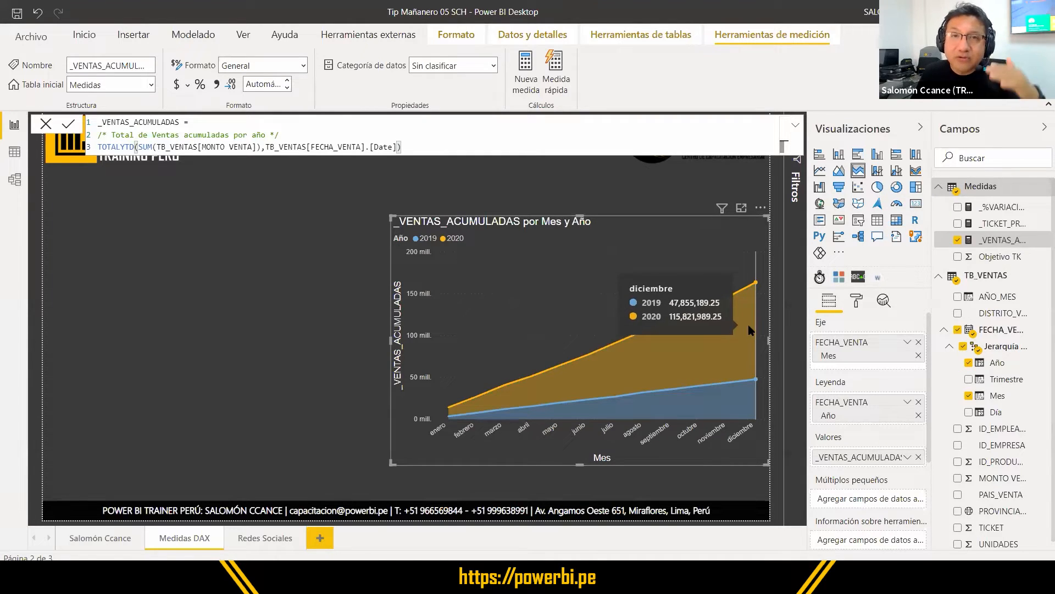
left_click_drag(714, 222, 342, 210)
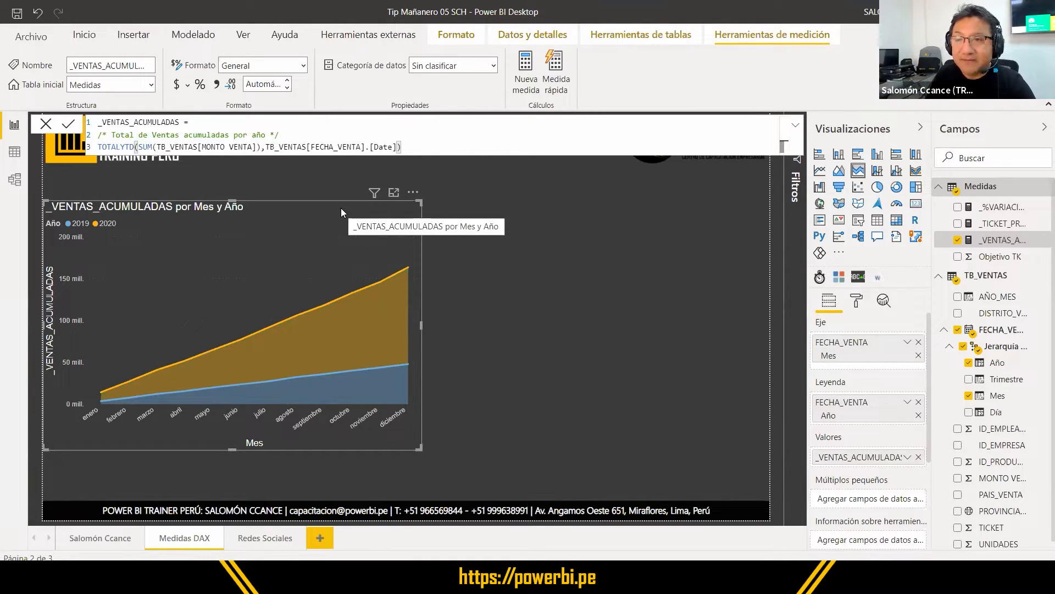
left_click(423, 253)
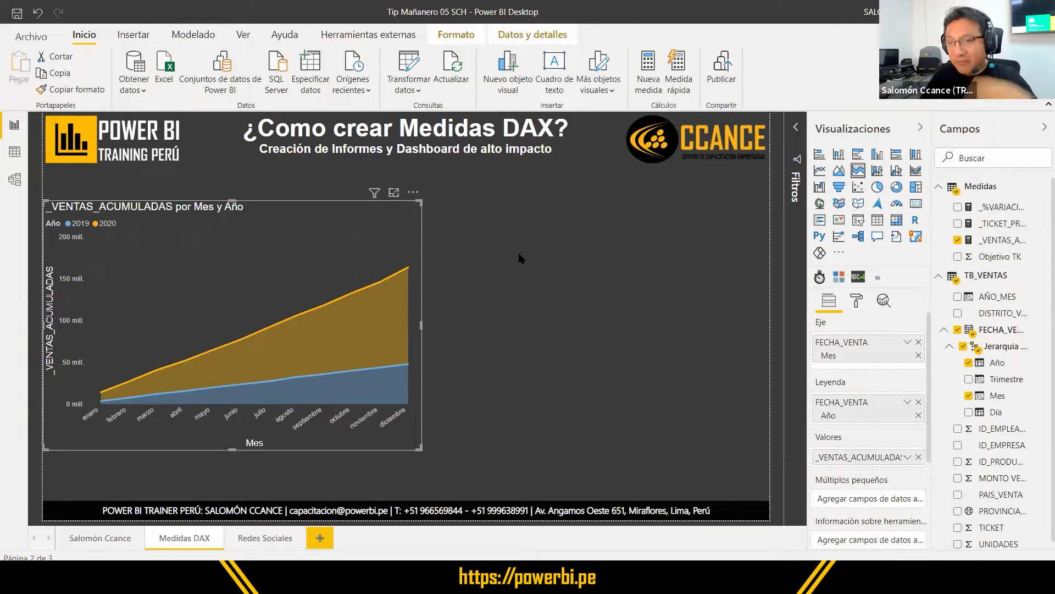
Step: Examine the Objetivo TK column and the formulas of _TICKET_PROMEDIO and _%VARIACIÓN in the data view
left_click(997, 190)
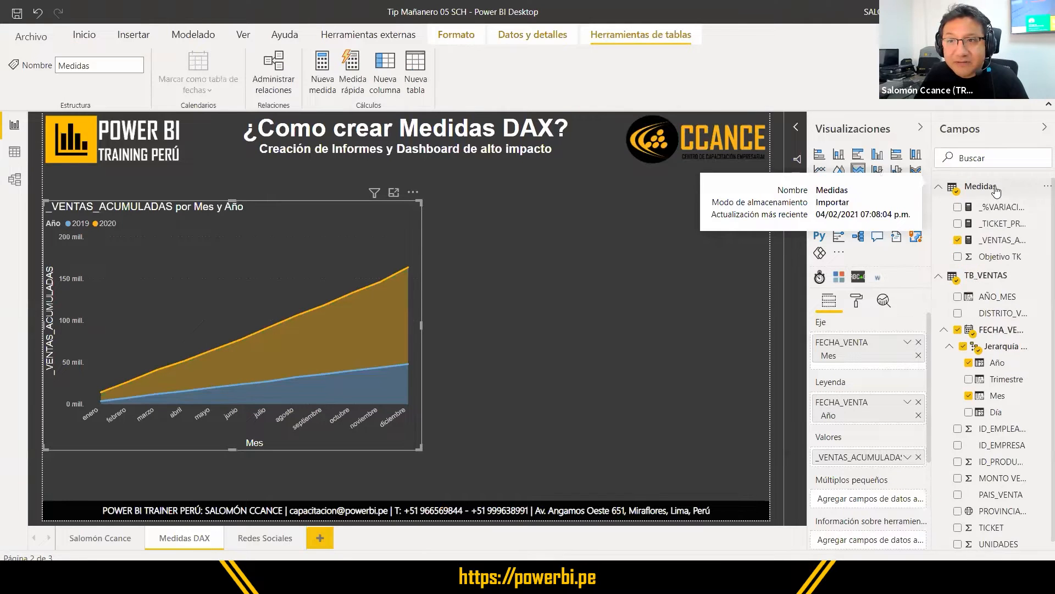
left_click(996, 187)
left_click(21, 157)
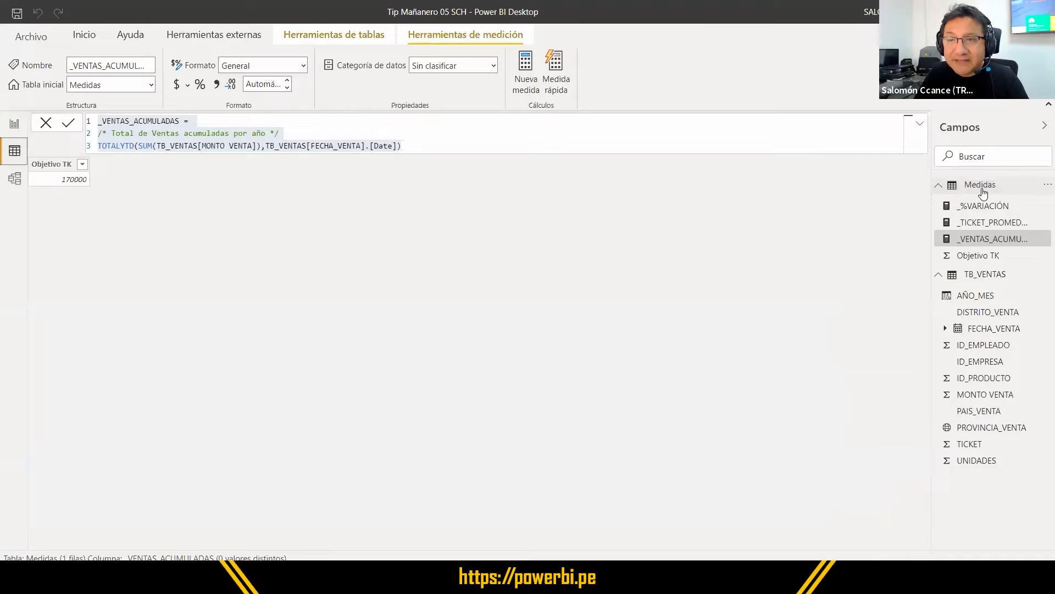
left_click(982, 256)
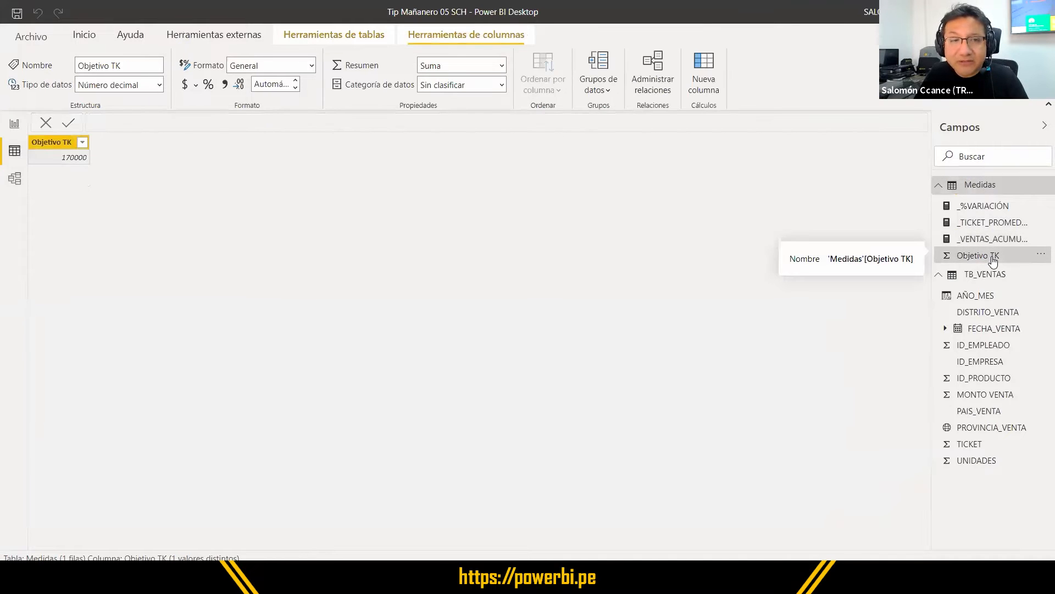
left_click(981, 207)
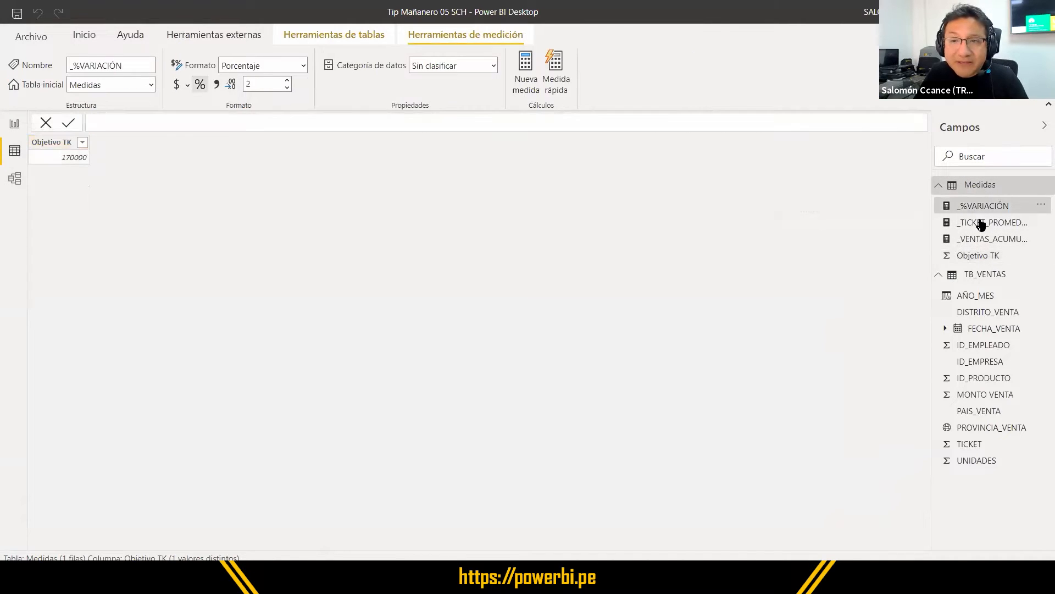
left_click(985, 223)
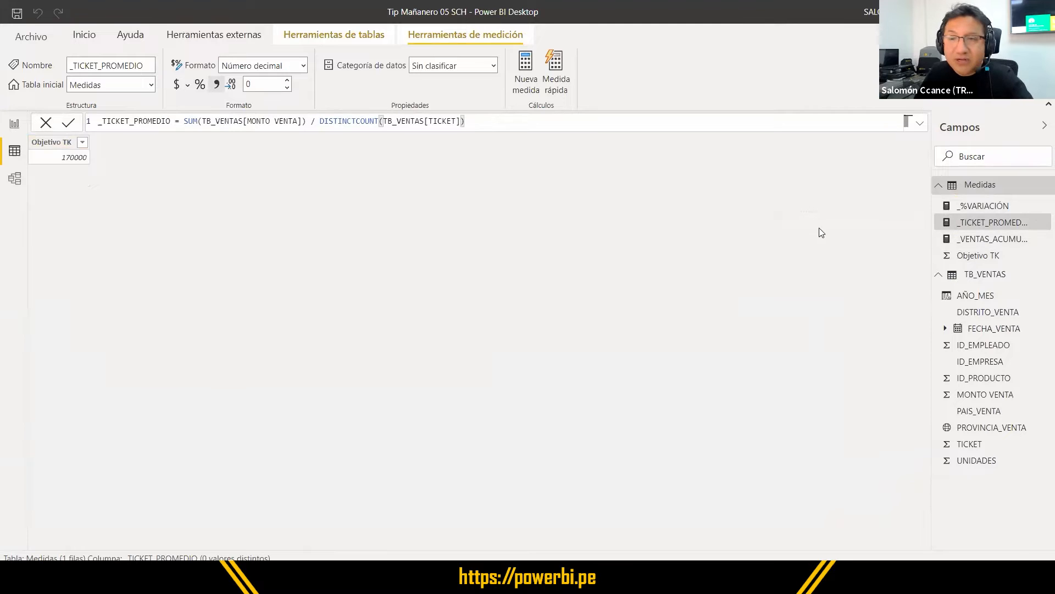
left_click(970, 207)
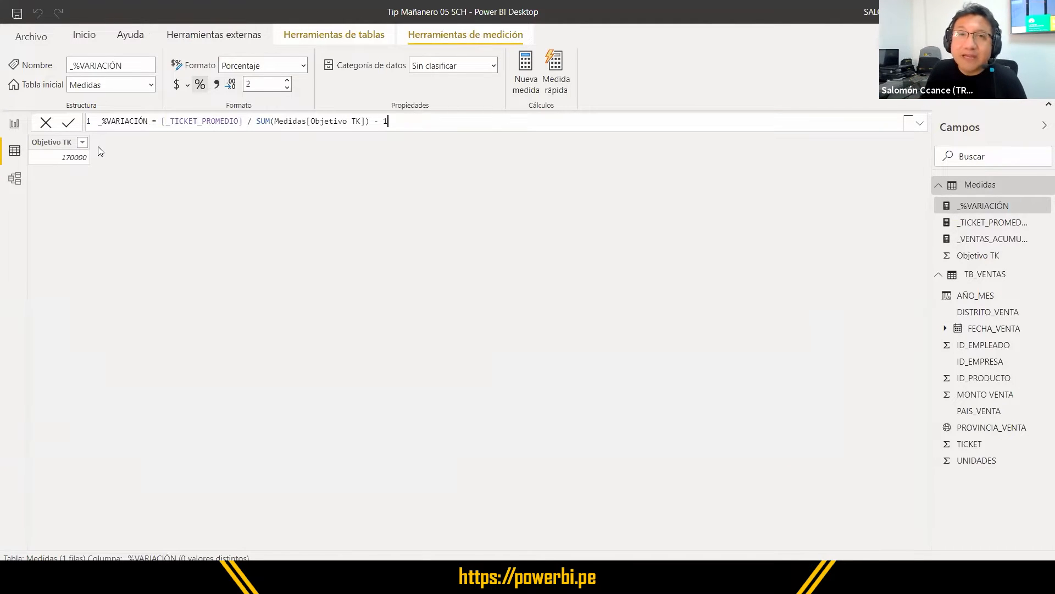
Step: Add a KPI visual beside the area chart on the report page, using _TICKET_PROMEDIO as its indicator
left_click(14, 125)
left_click(540, 219)
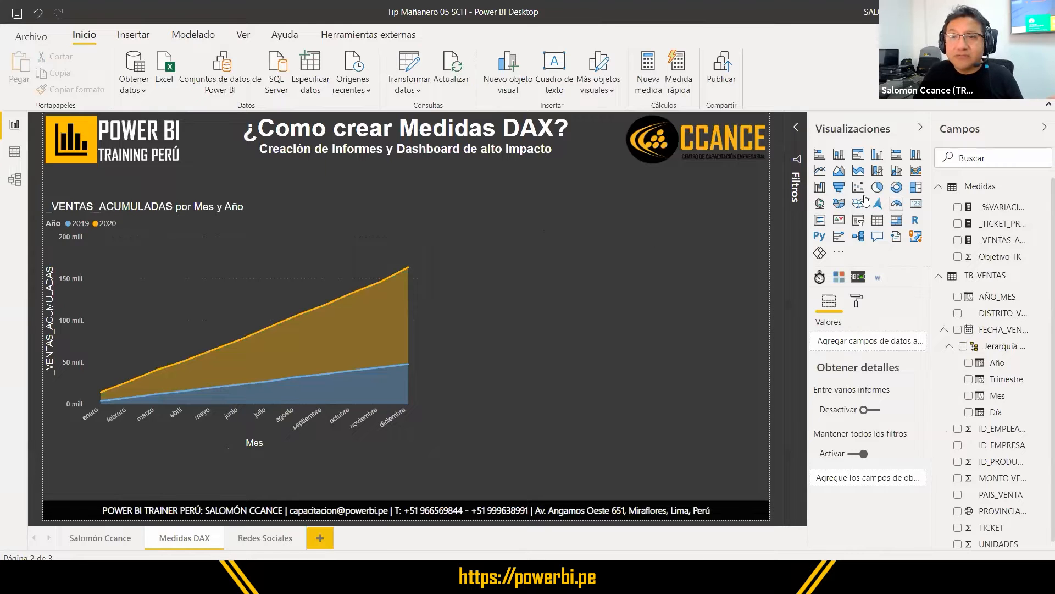
left_click(839, 221)
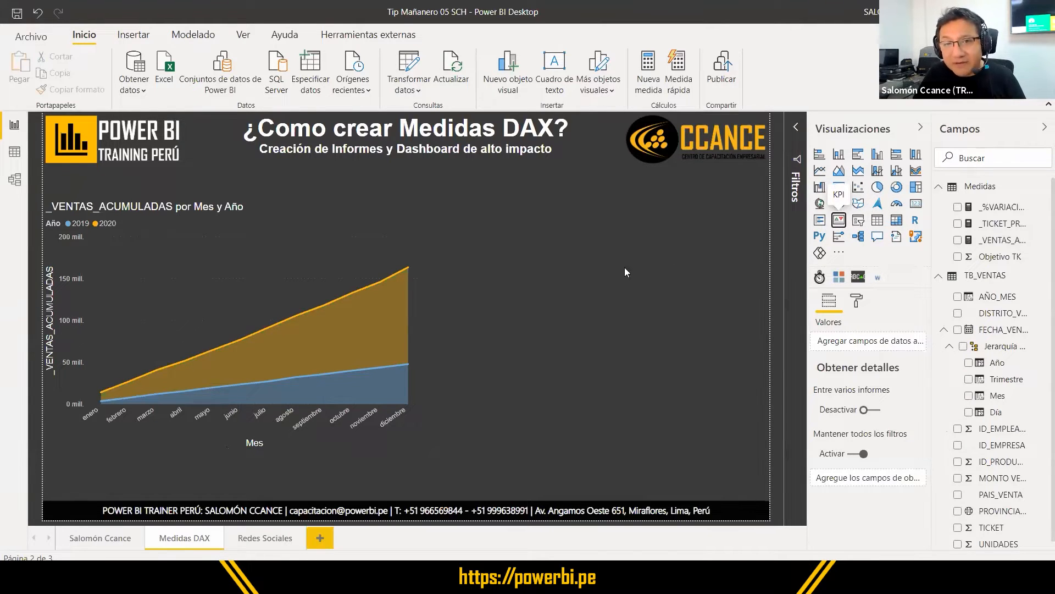
left_click_drag(1006, 227, 559, 302)
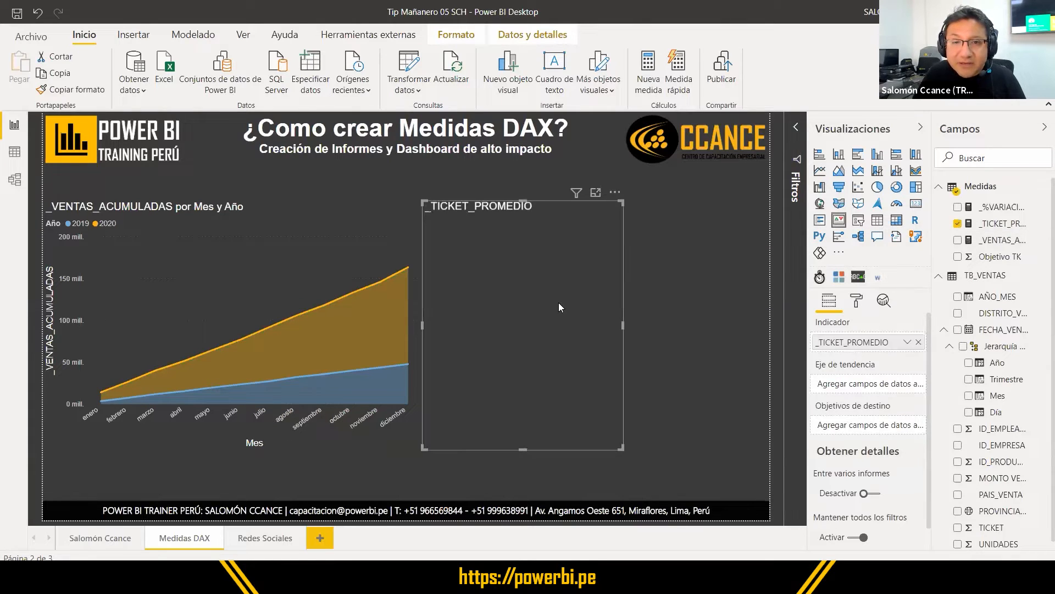
Step: Reduce the KPI visual to less than half its height and set AÑO_MES as its trend axis
left_click_drag(621, 449, 620, 305)
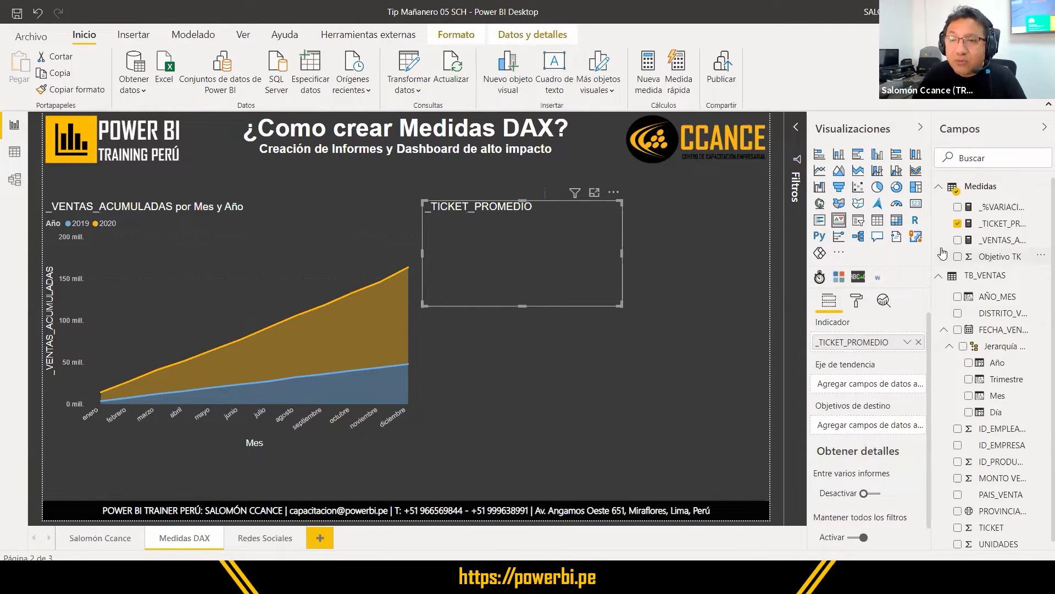
left_click_drag(1015, 304, 824, 383)
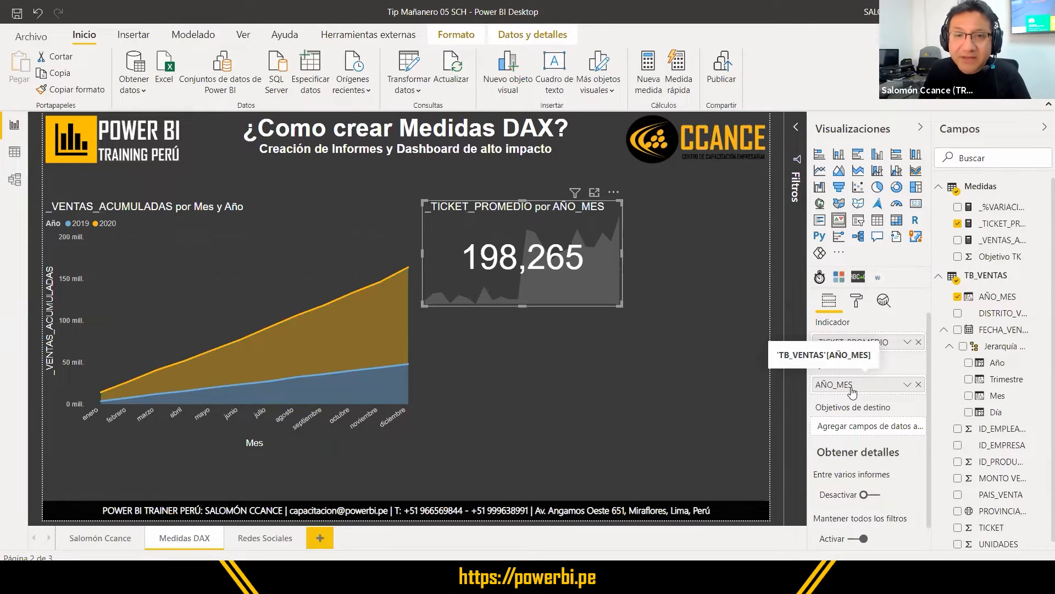
left_click(699, 316)
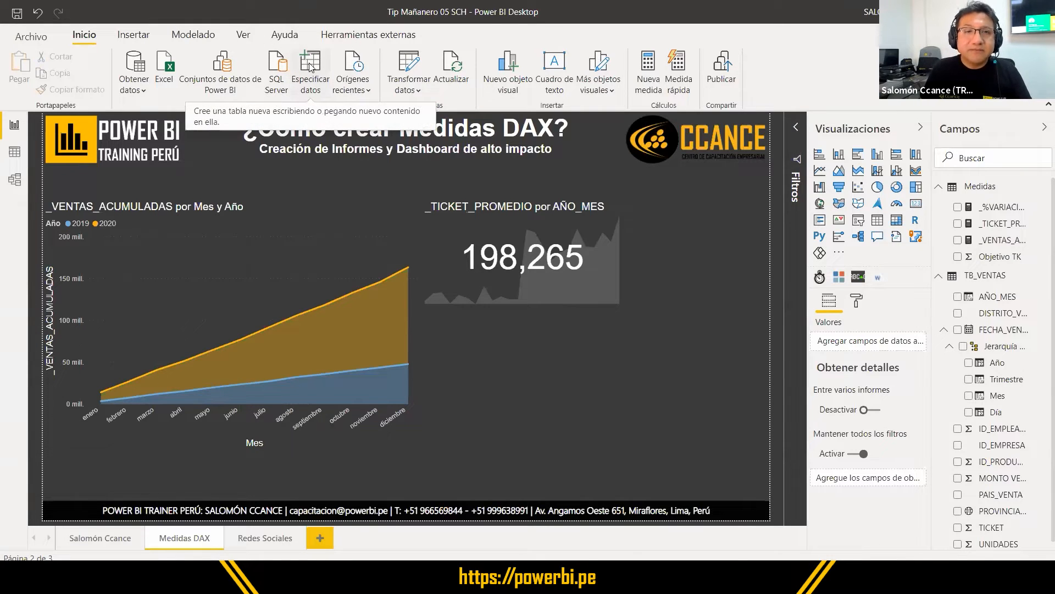
Step: Open the dialog for entering a new table manually, then shrink it and move it toward the middle of the report page
mouse_move(288, 44)
left_mouse_down()
mouse_move(310, 93)
mouse_move(332, 103)
left_mouse_up()
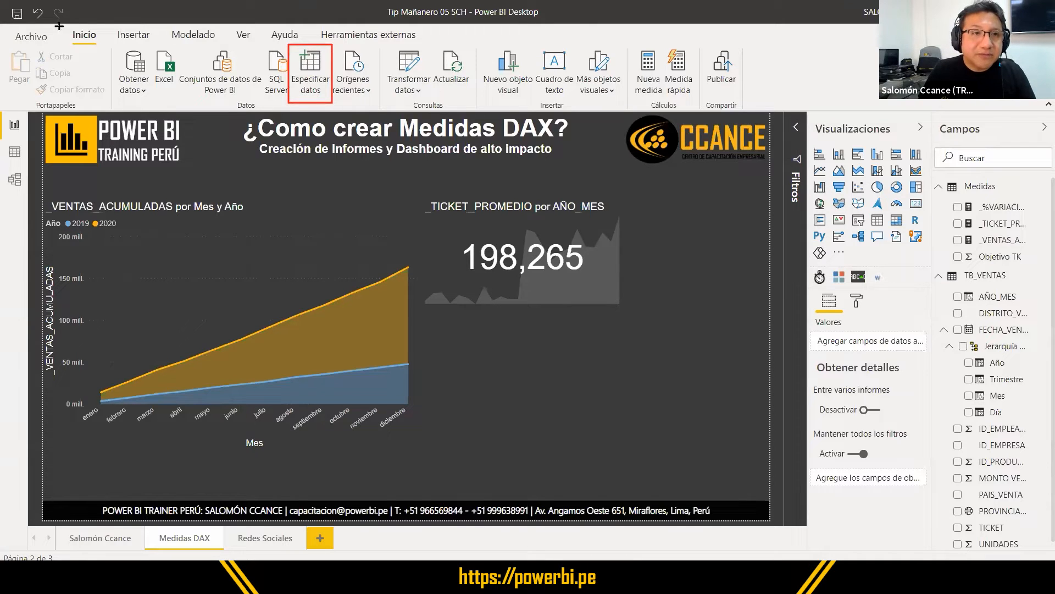
left_click_drag(61, 23, 104, 47)
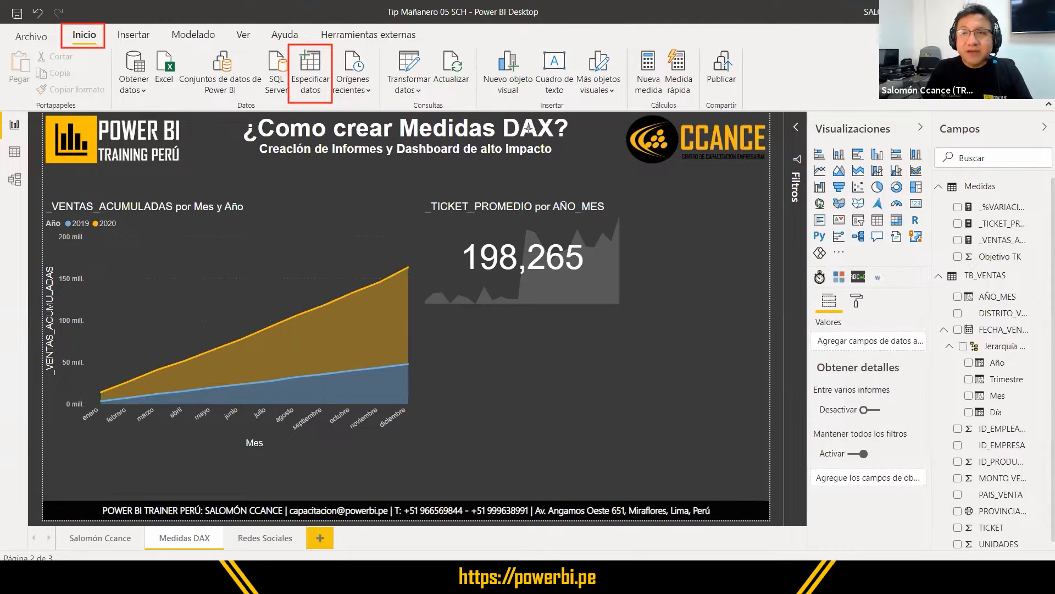
left_click(311, 69)
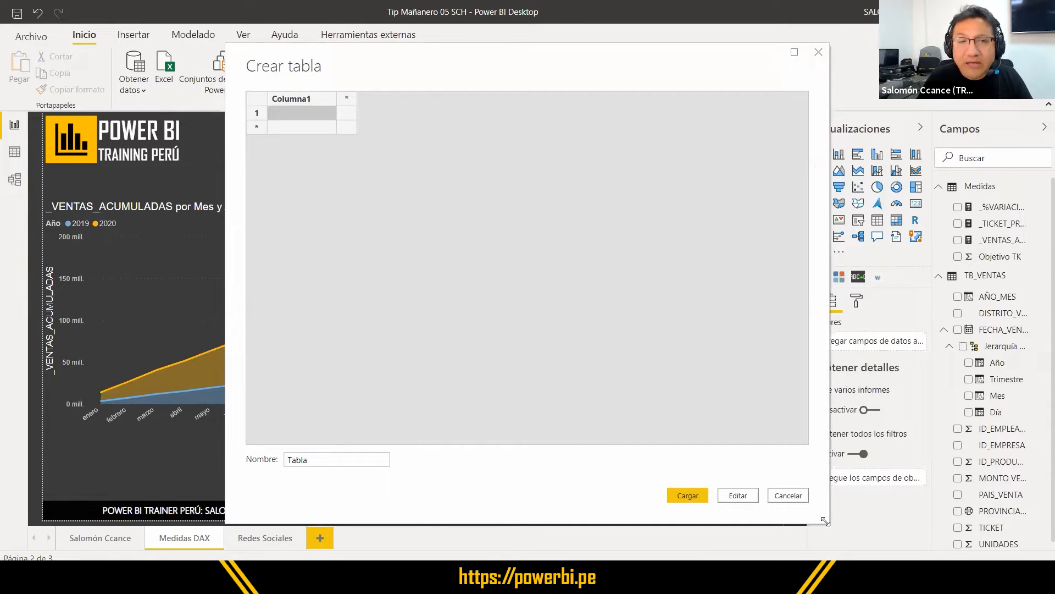
left_click_drag(825, 520, 680, 306)
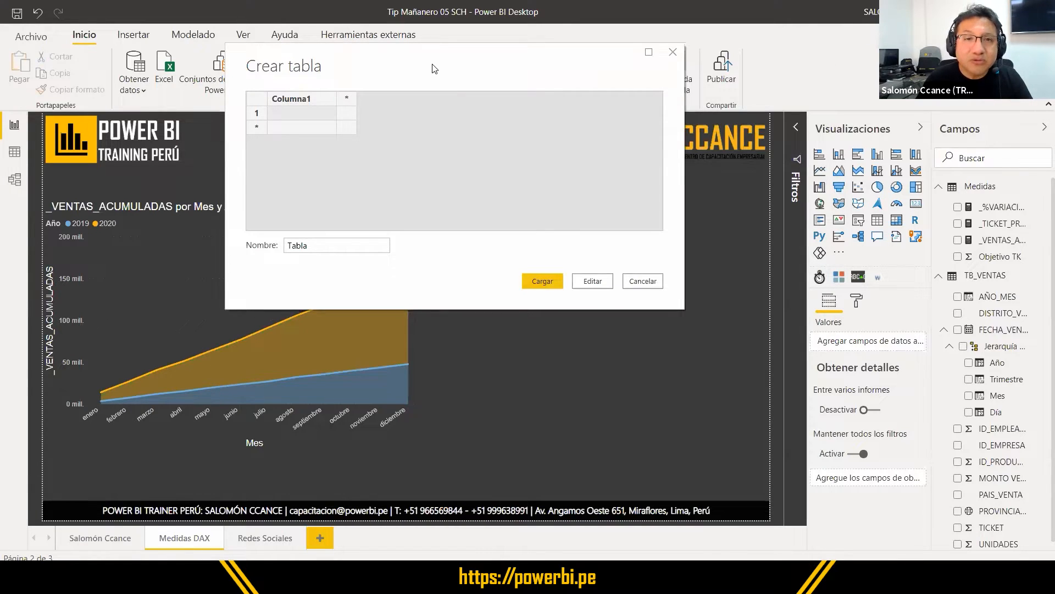
left_click_drag(431, 69, 517, 144)
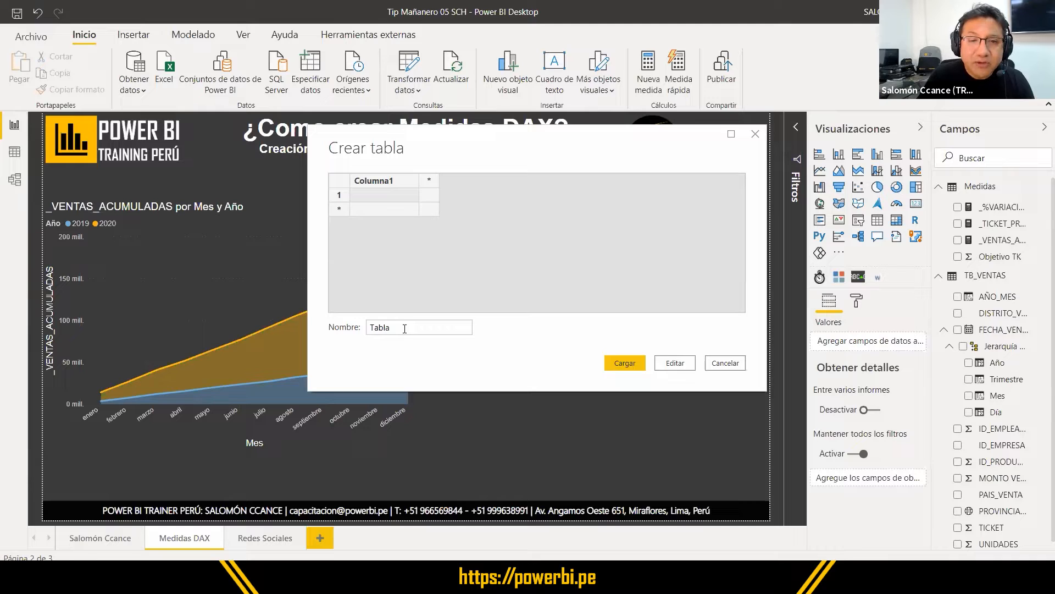
Step: Name the new empty table DAX MEDIDAS and load it into the model
double_click(379, 328)
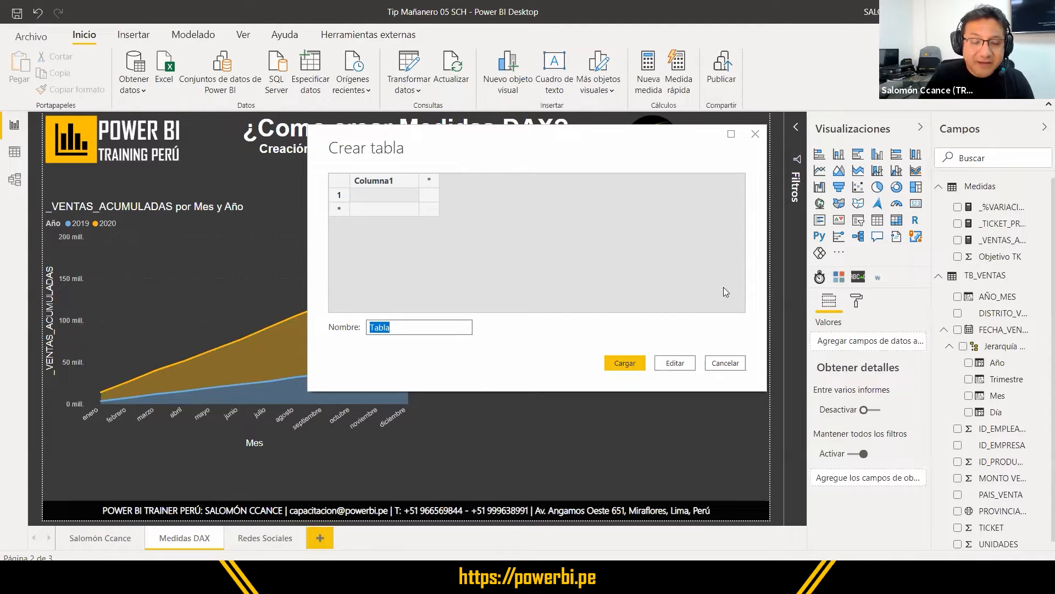
type("DAX")
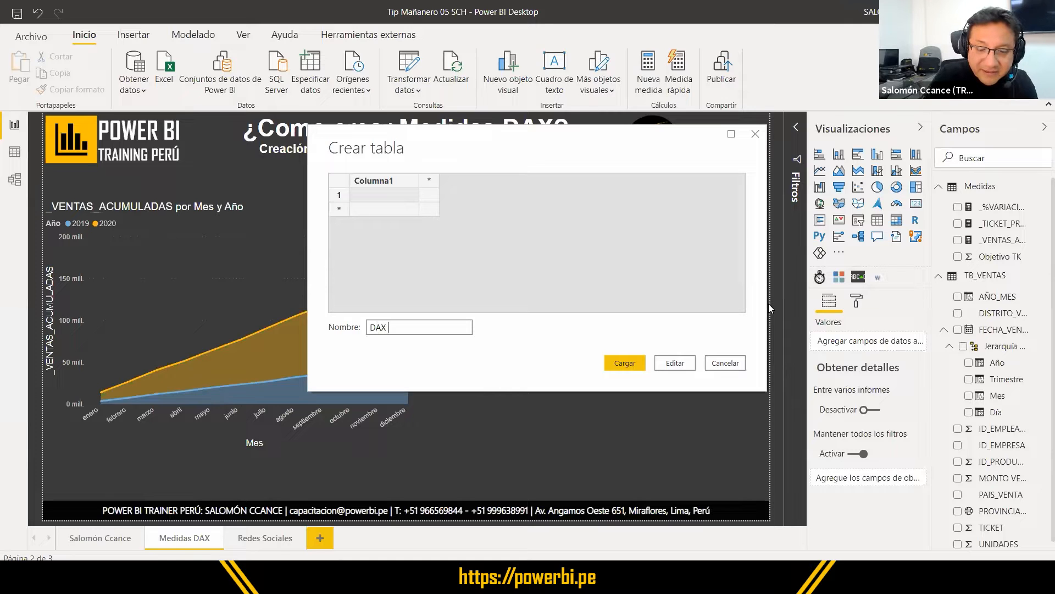
type(" MEDADIS")
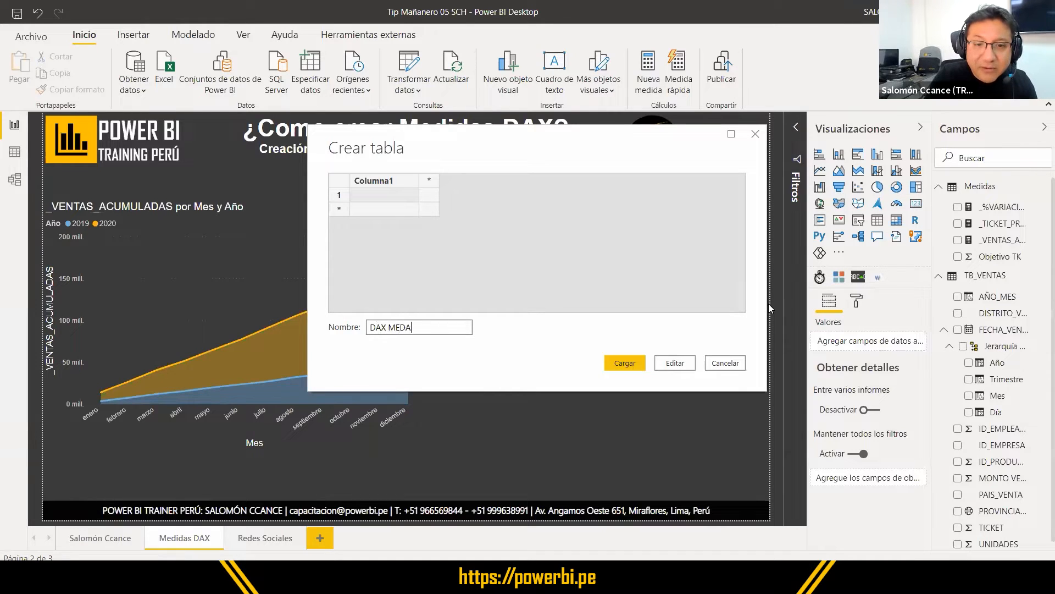
key("BackSpace")
key("BackSpace")
key("BackSpace")
key("BackSpace")
type("IDAS")
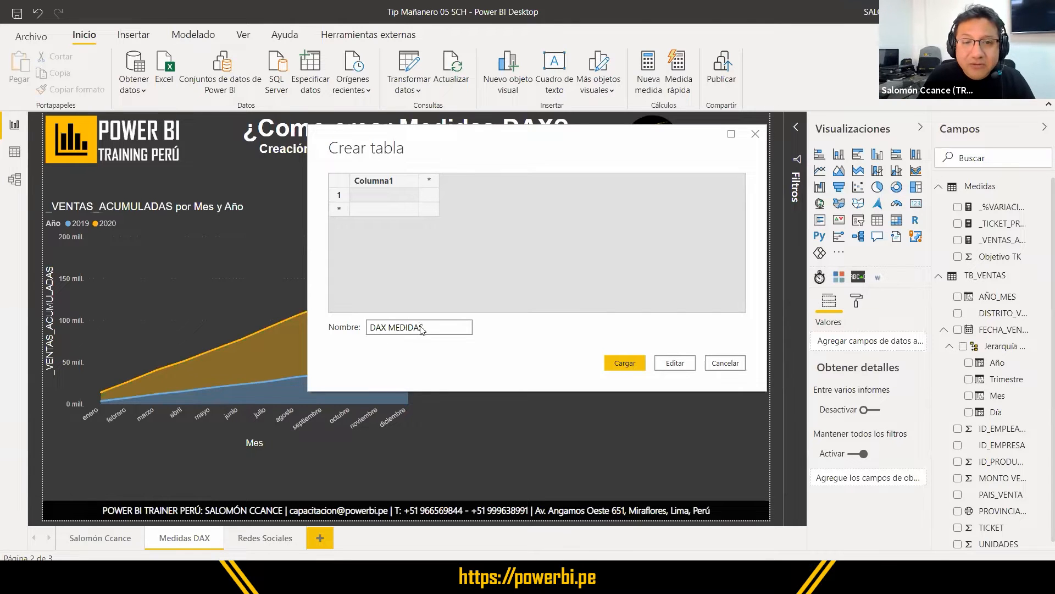
left_click_drag(422, 327, 338, 328)
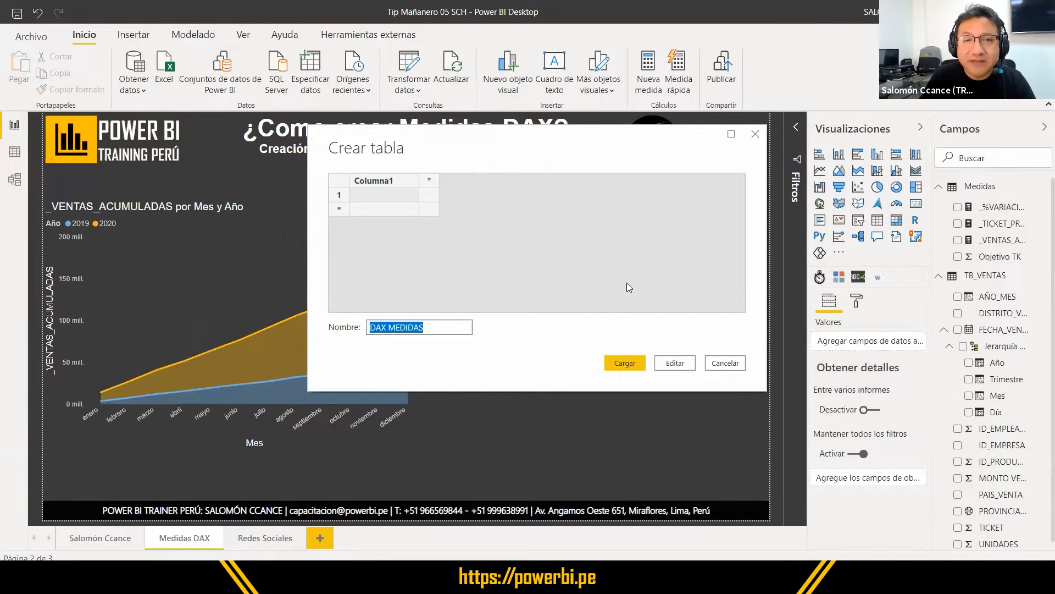
left_click(630, 363)
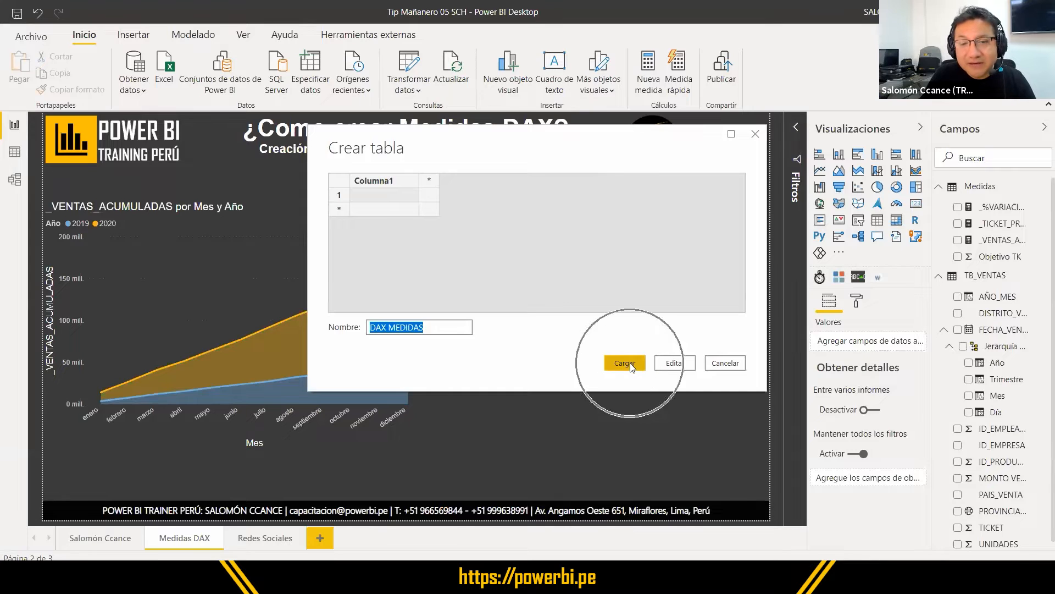
left_click(630, 363)
left_click(630, 362)
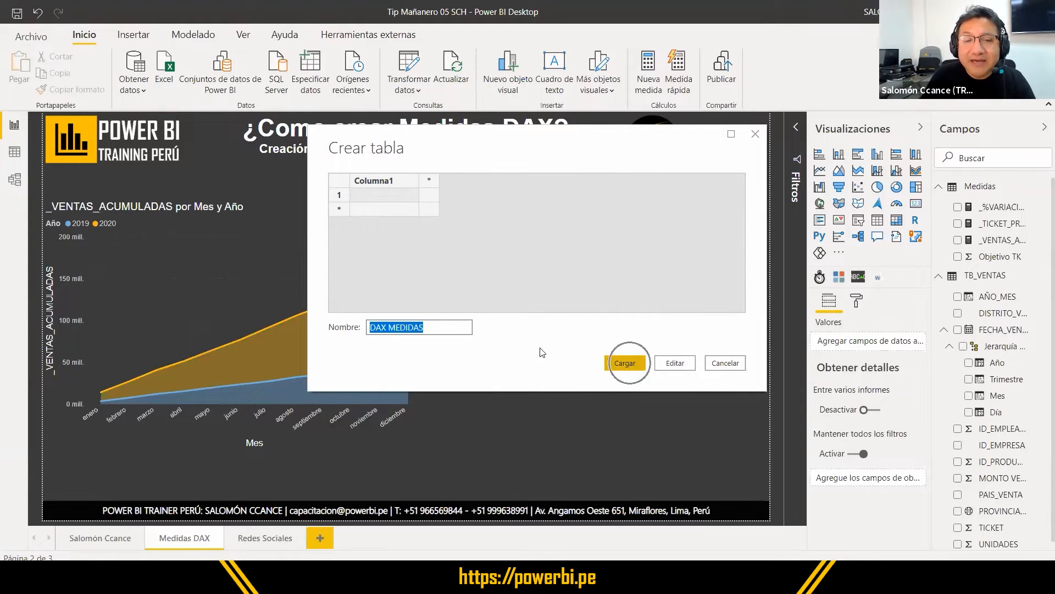
left_click(986, 184)
left_click(629, 364)
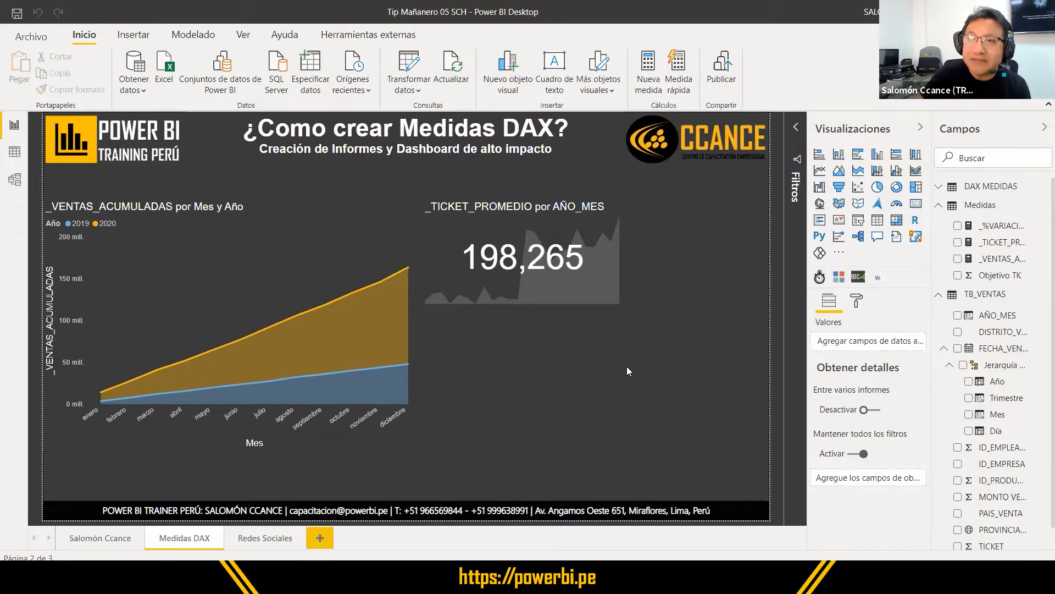
Step: Examine the DAX MEDIDAS table and its Columna1 column in the field list and the data view
left_click(988, 188)
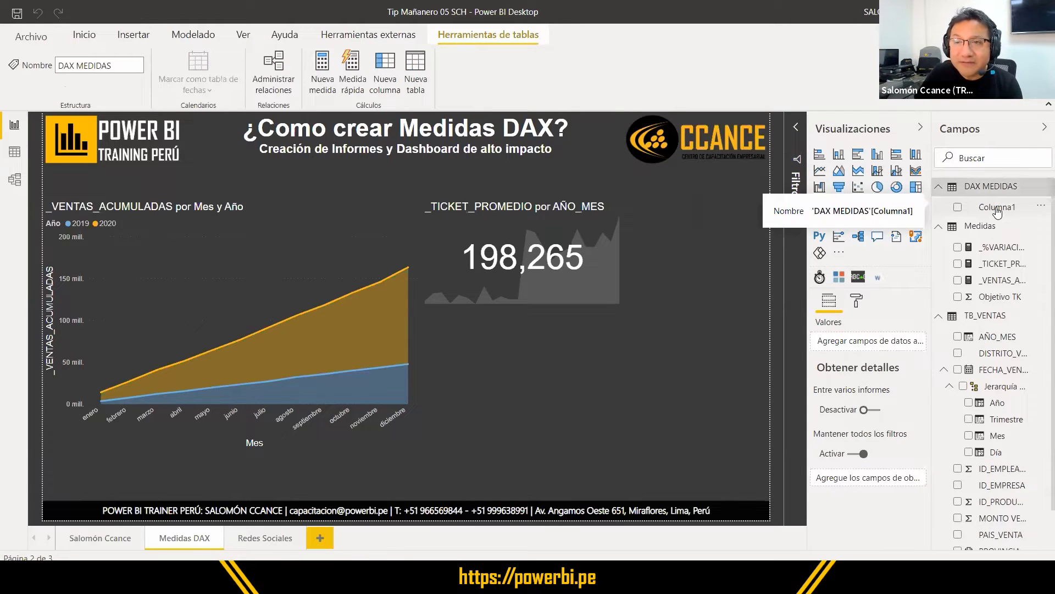
left_click(997, 209)
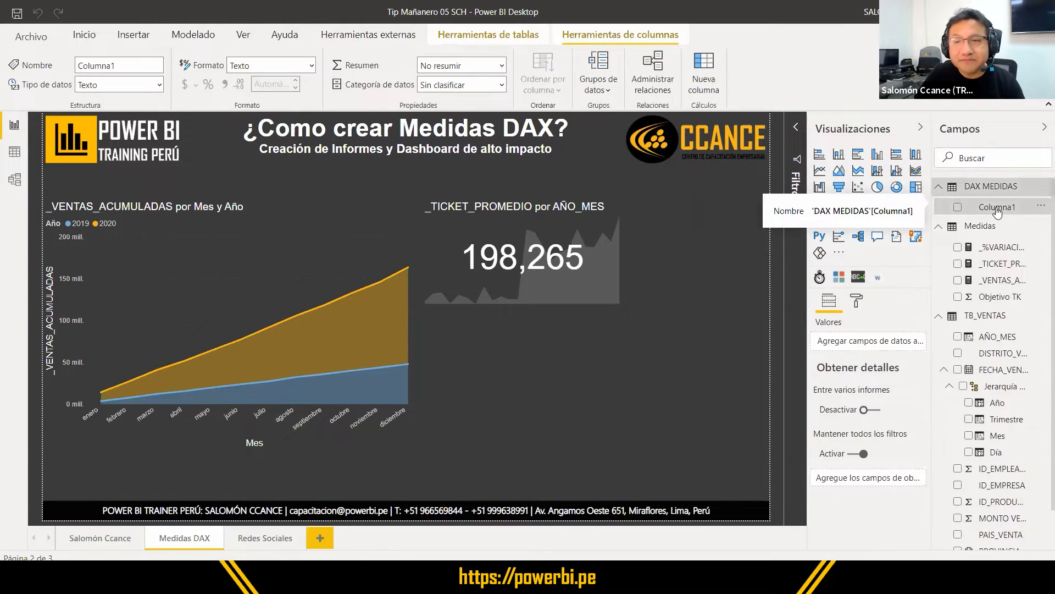
left_click(14, 153)
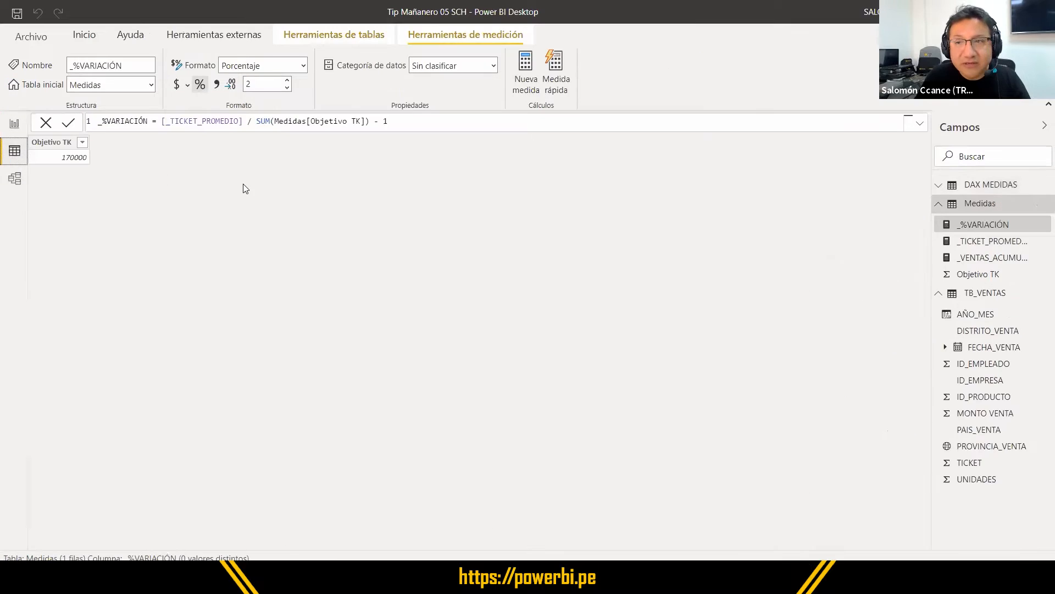
left_click(972, 188)
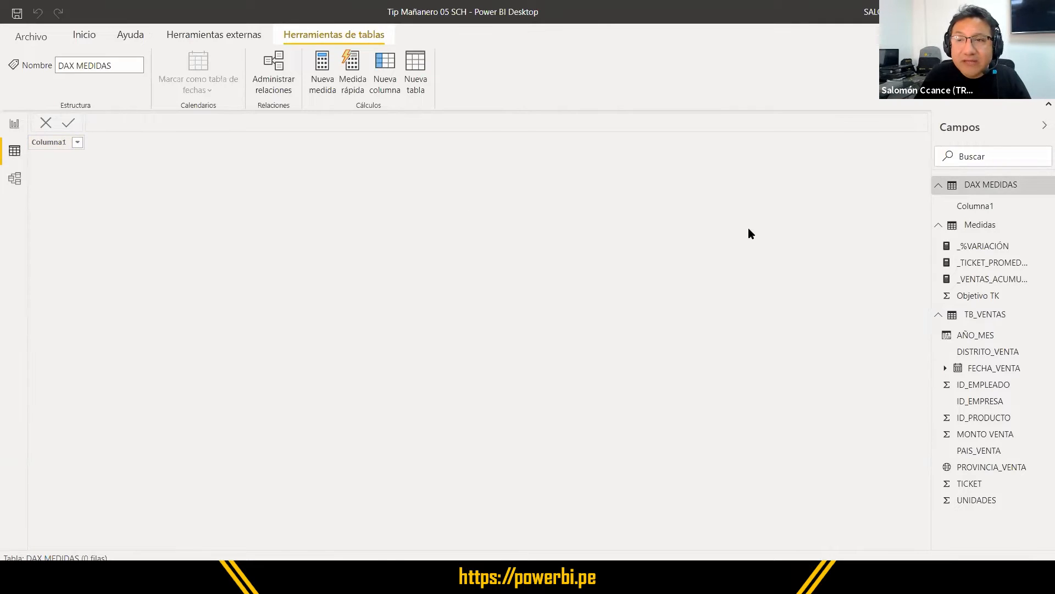
left_click(47, 160)
key("ctrl")
key("ctrl")
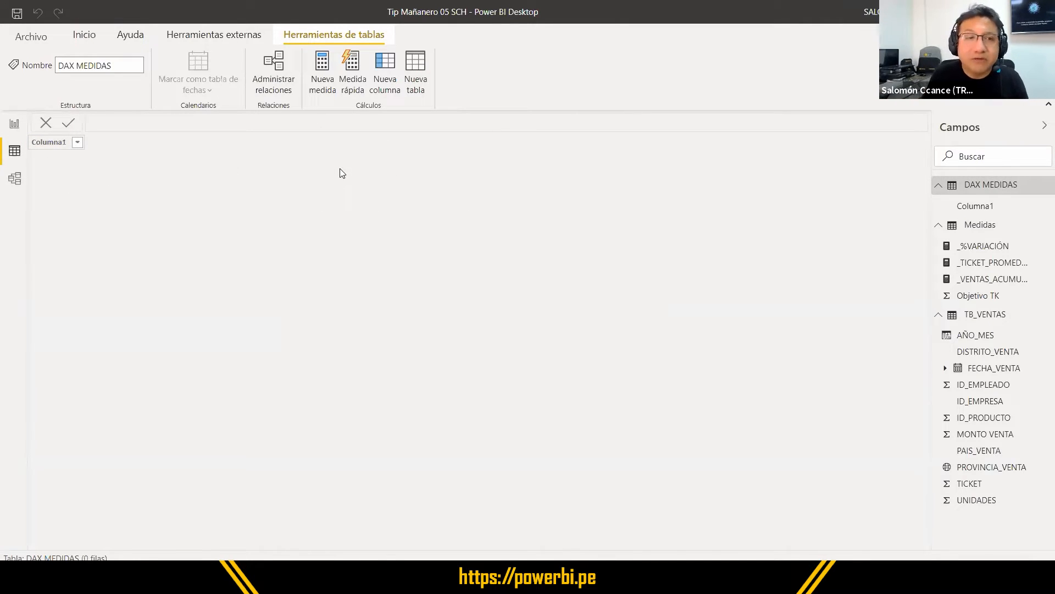
key("ctrl")
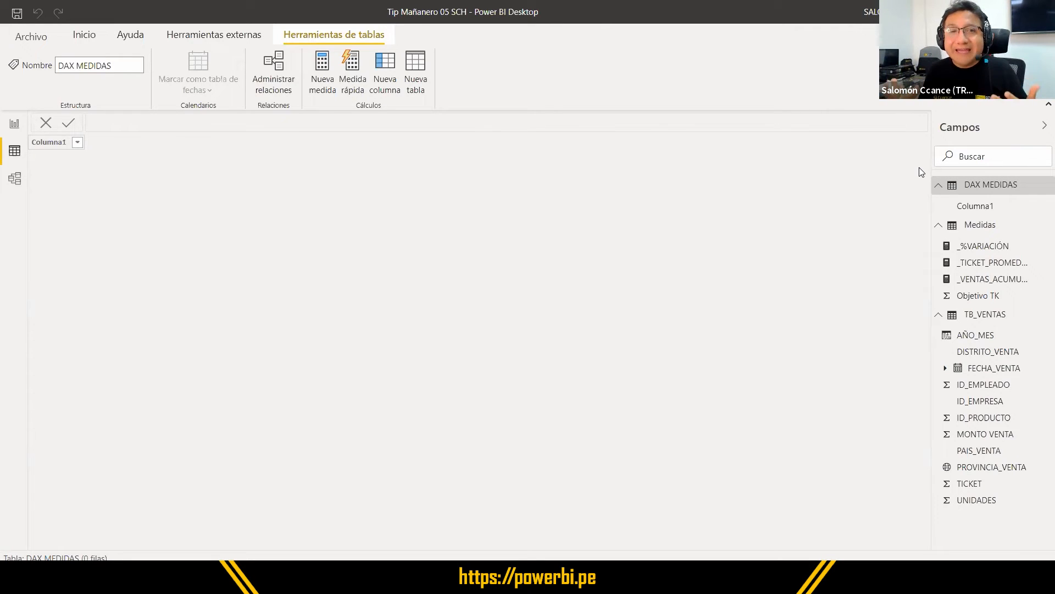
Step: Return to the report page and start a new quick measure
left_click(12, 125)
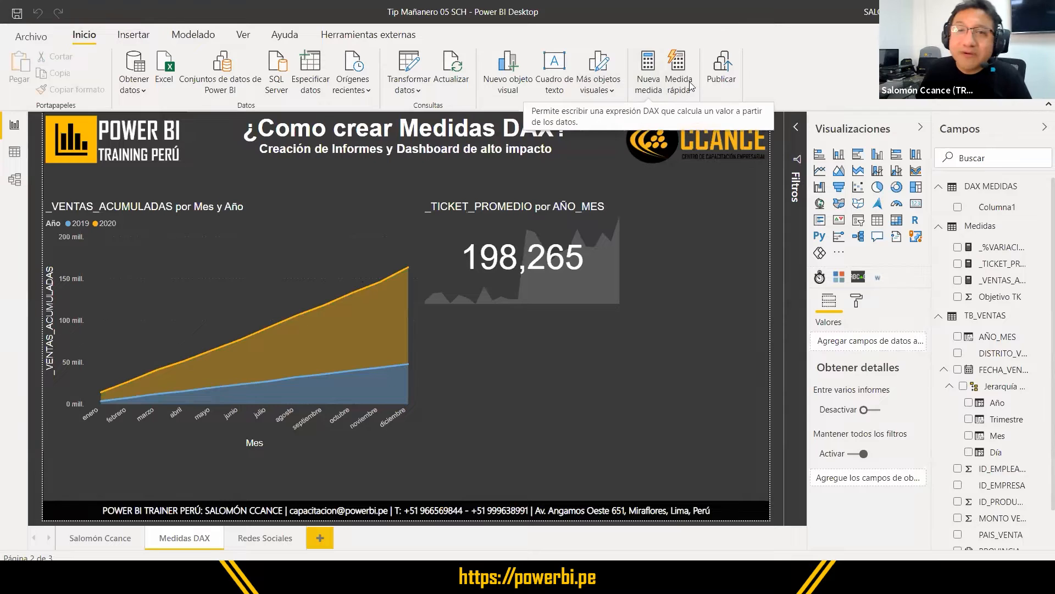
key("ctrl")
key("ctrl")
key("ctrl")
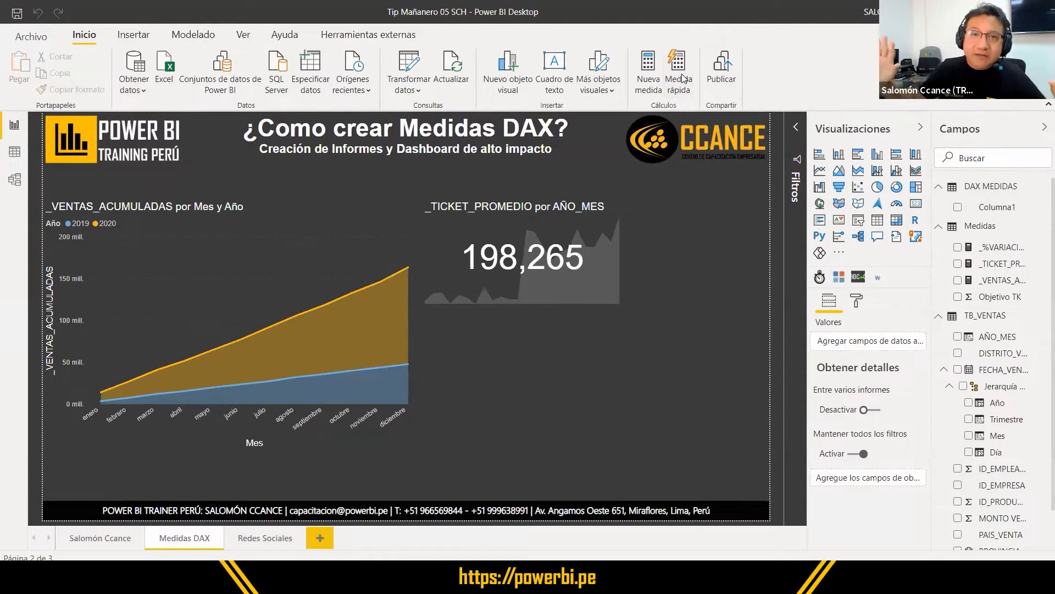
left_click(683, 79)
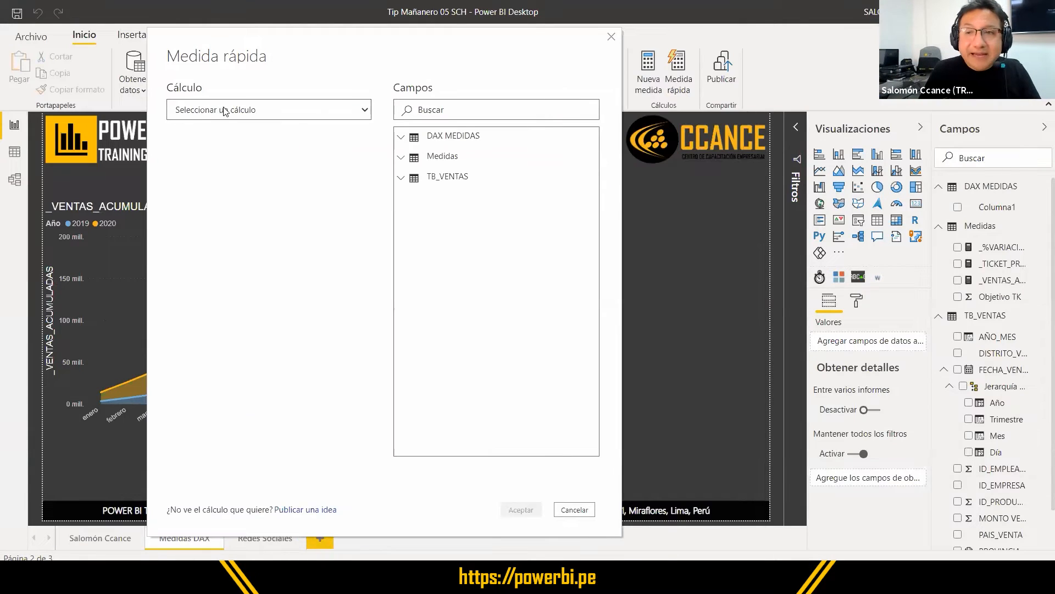
Step: Look through the available quick measure calculations and choose Clasificación por estrellas
left_click(226, 110)
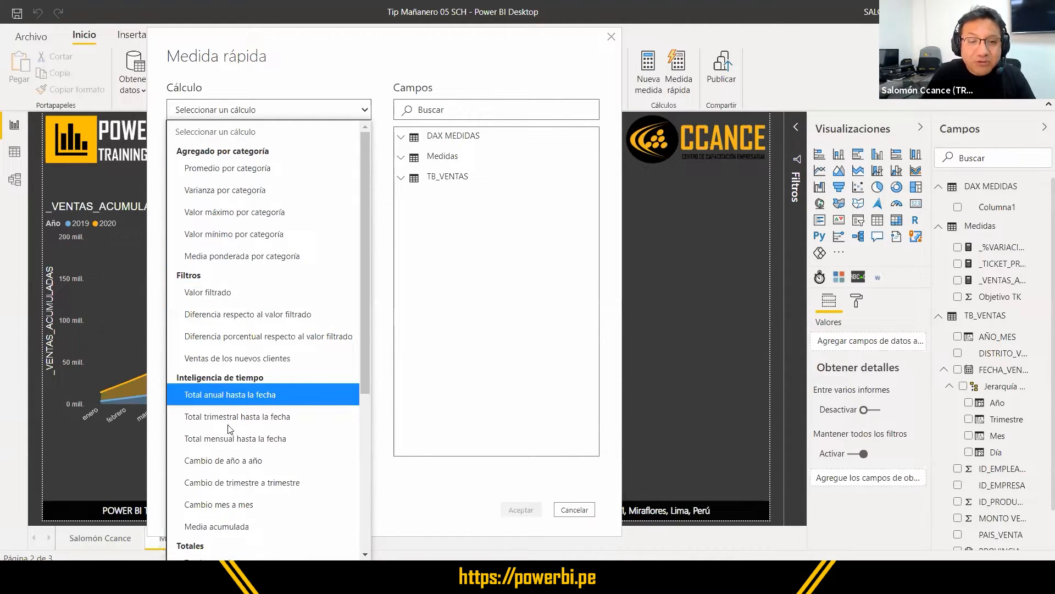
scroll(231, 434, "down", 4)
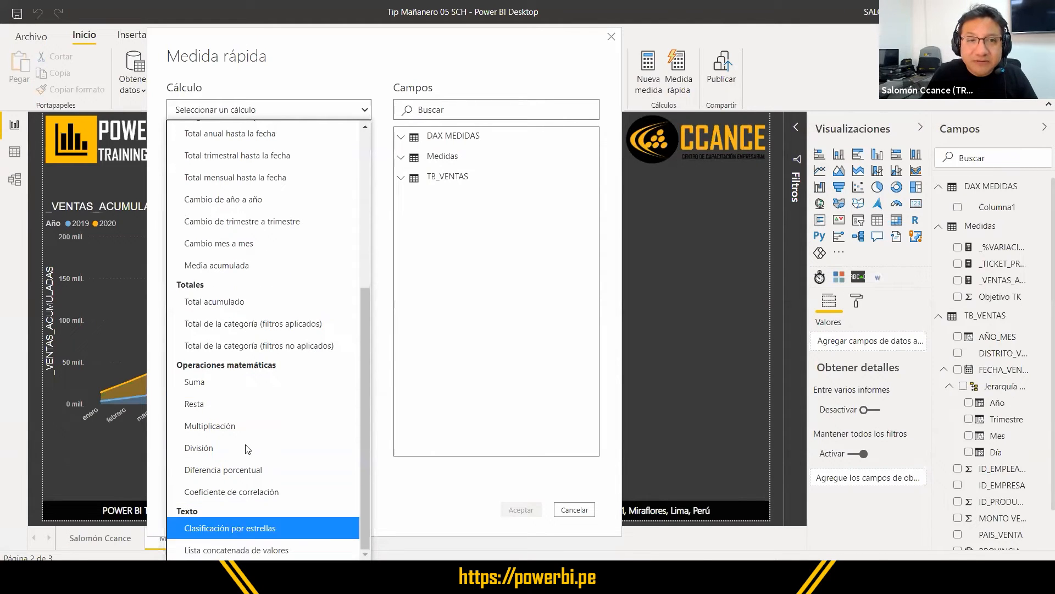
scroll(245, 453, "up", 5)
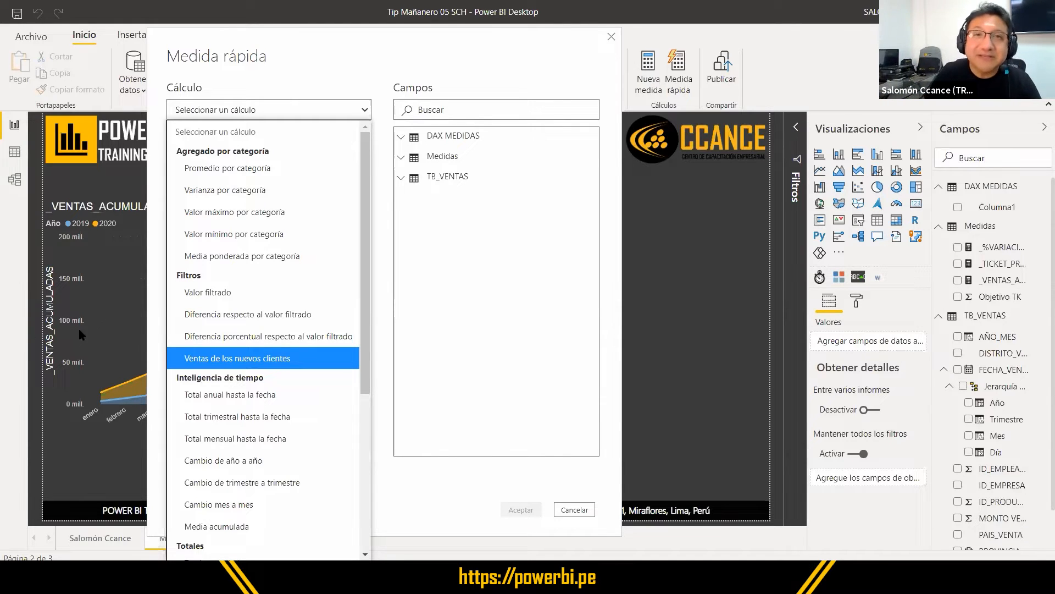
scroll(258, 343, "down", 4)
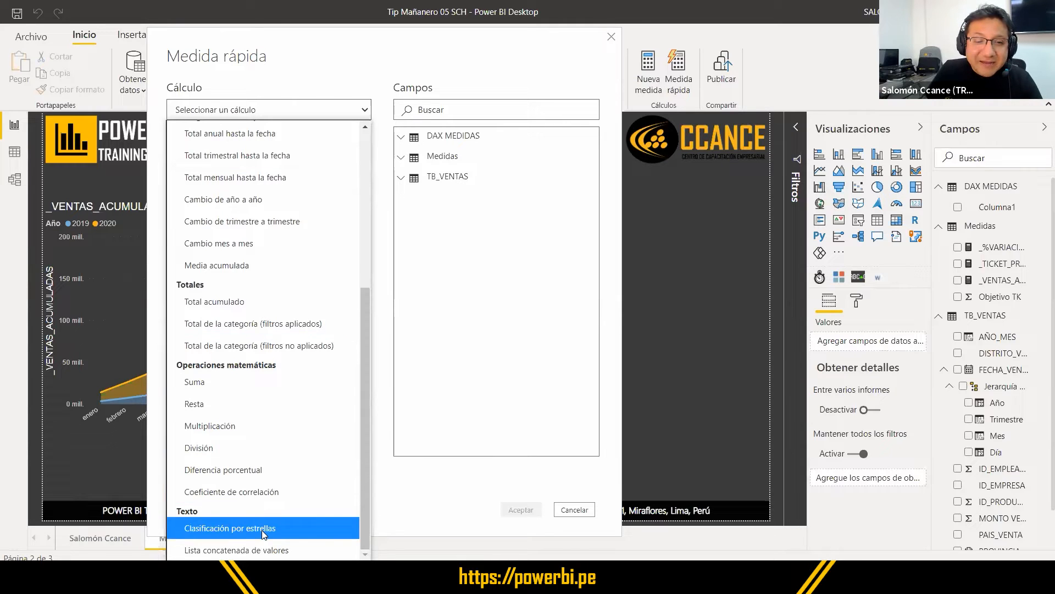
key("ctrl")
key("ctrl")
key("ctrl")
key("ctrl")
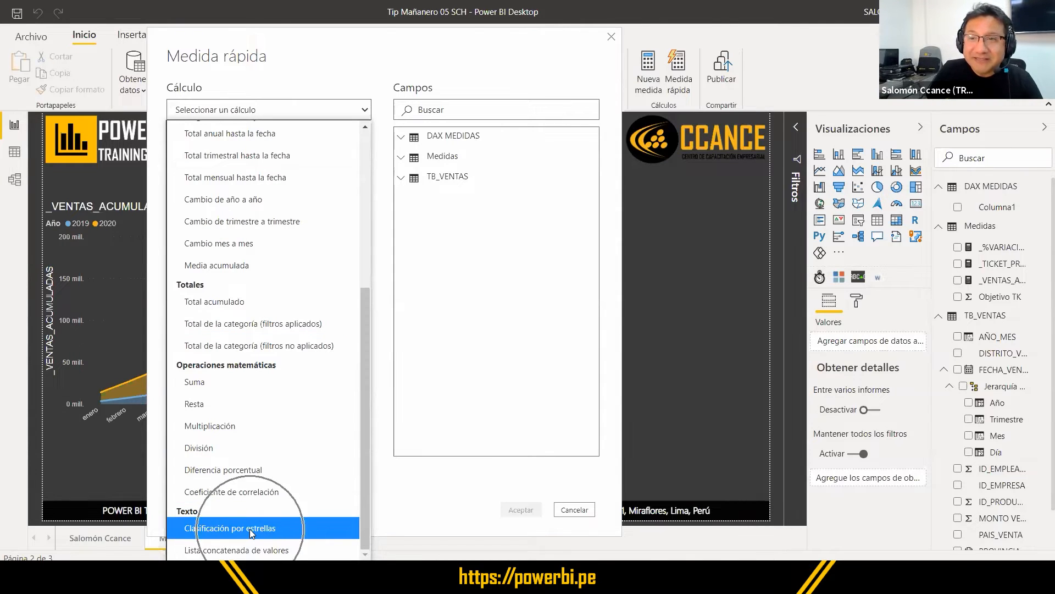
key("ctrl")
key("ctrl")
key("ctrl")
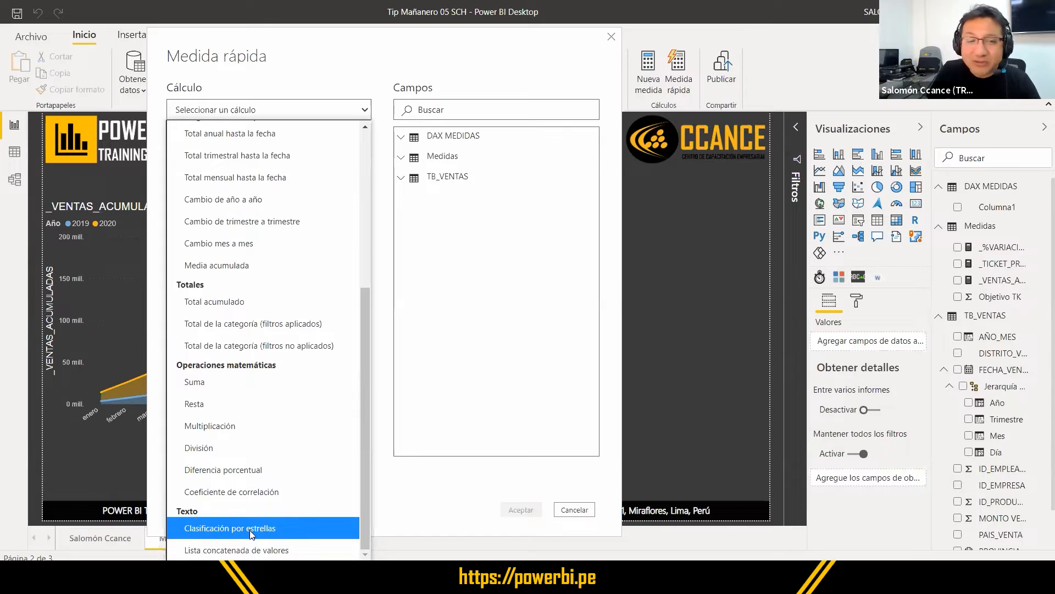
left_click(250, 529)
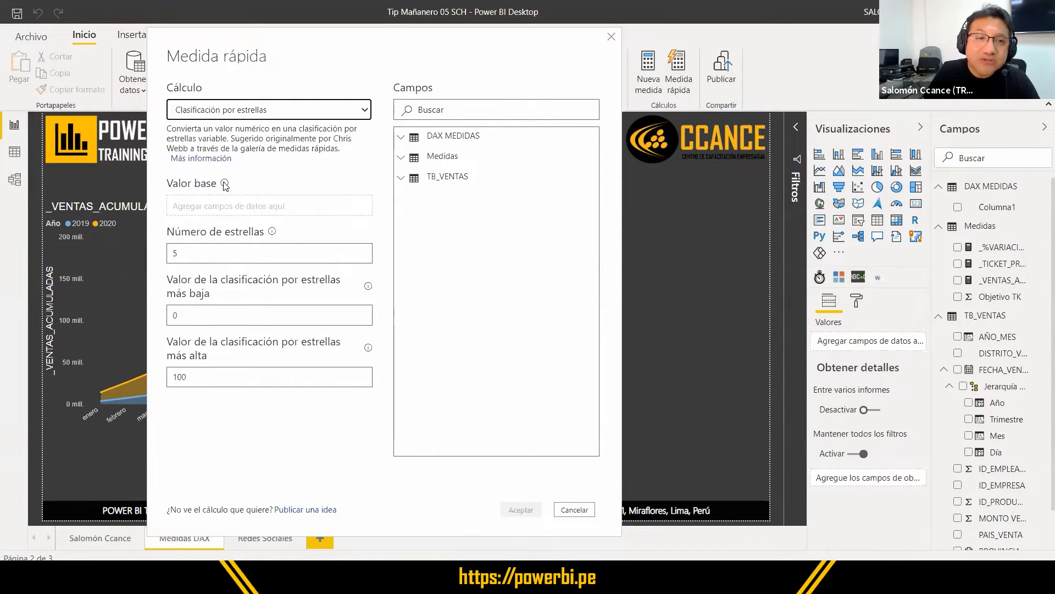
Step: Set the sum of MONTO VENTA from TB_VENTAS as the star rating's base value, keeping Suma as its aggregation
mouse_move(224, 185)
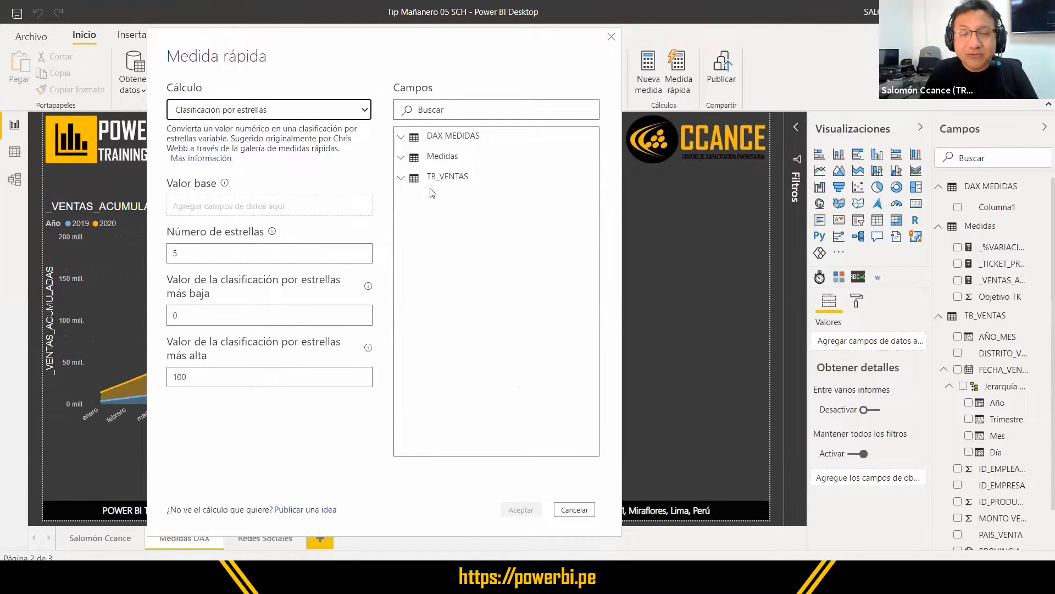
left_click(403, 182)
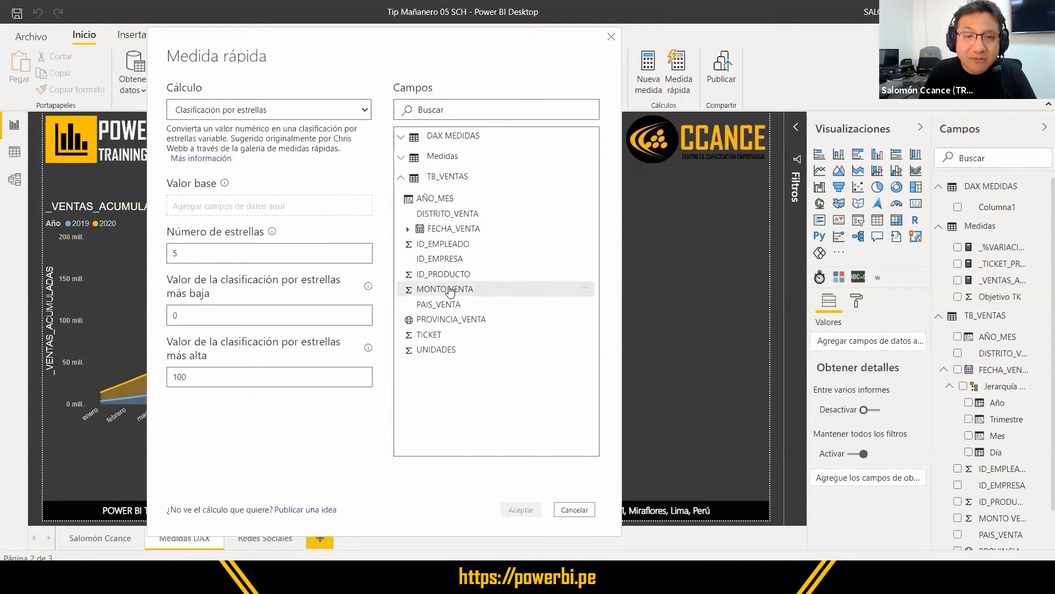
left_click_drag(418, 288, 302, 206)
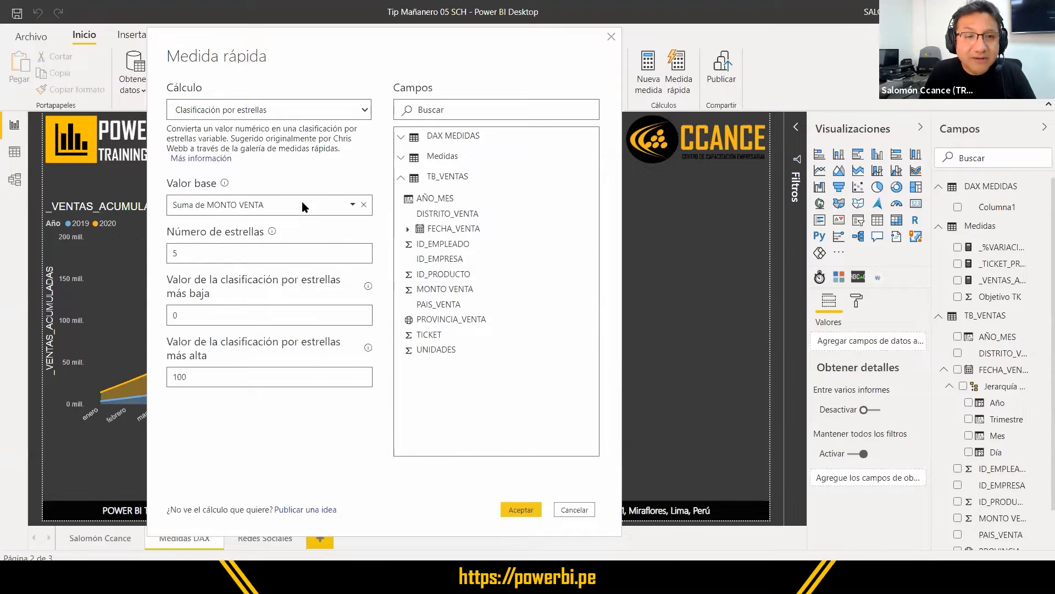
left_click(352, 208)
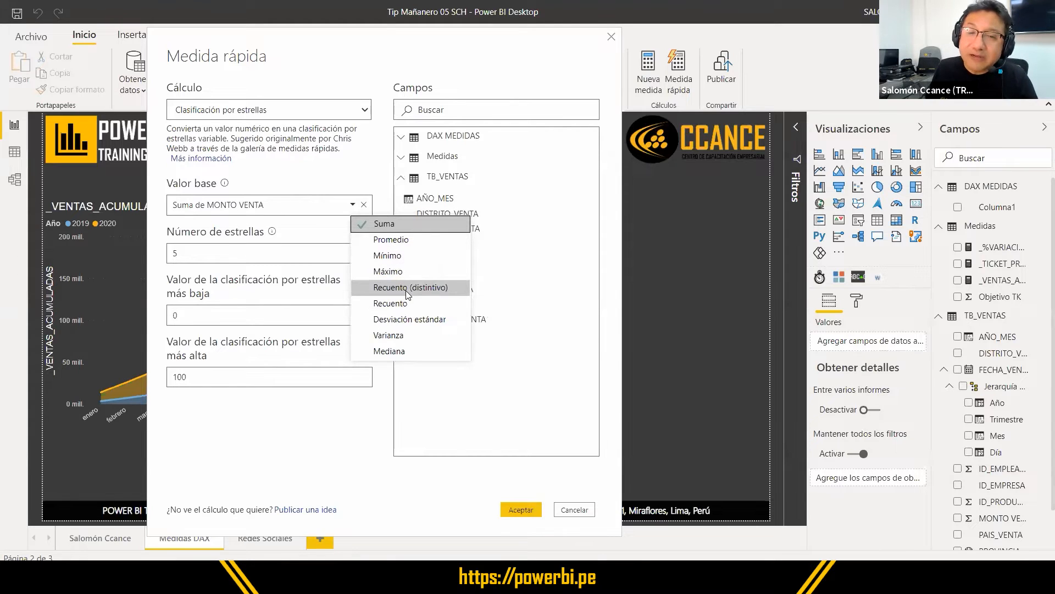
left_click(359, 164)
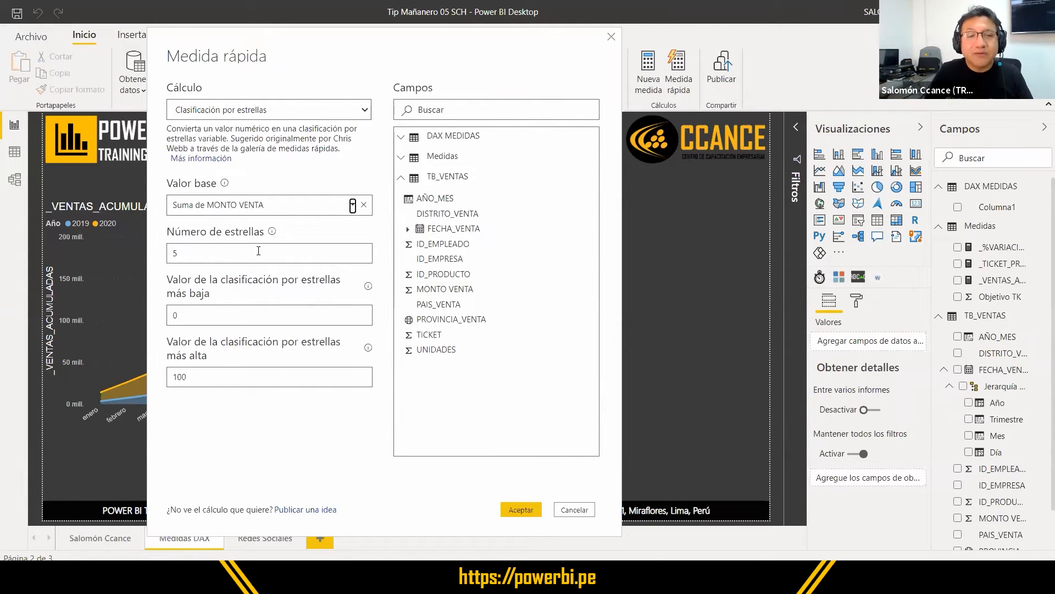
Step: Create the star rating quick measure with 5 stars, a lowest rating value of 0 and a highest rating value of 100
left_click(231, 253)
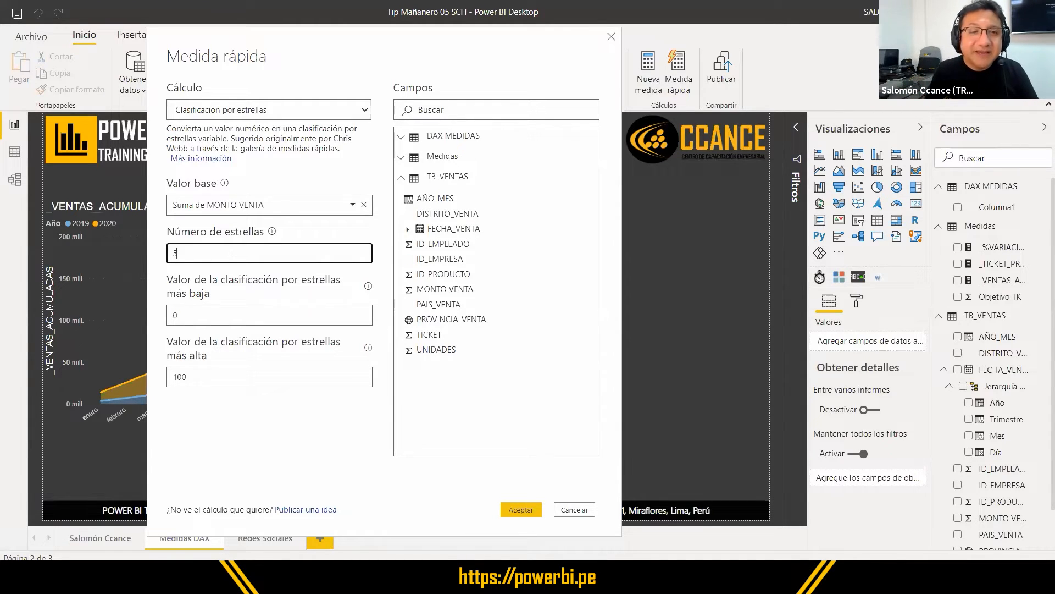
left_click(208, 316)
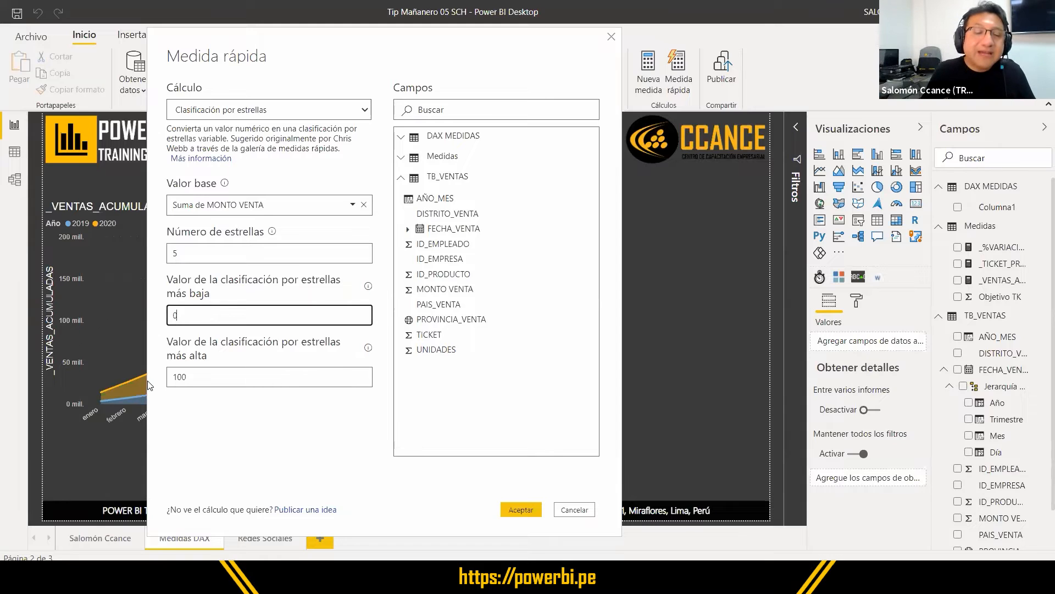
key("Tab")
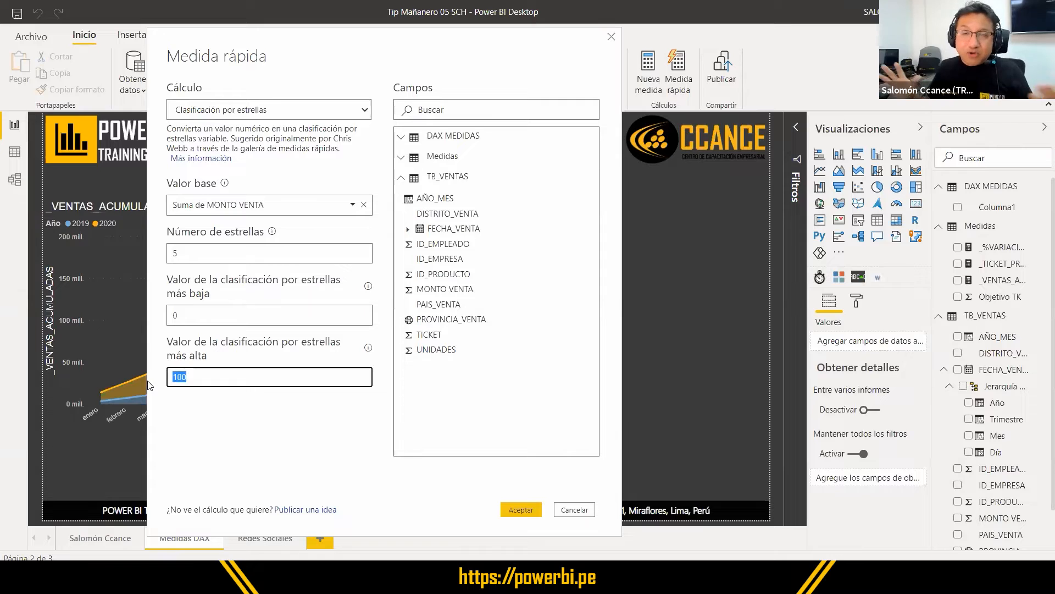
left_click(520, 510)
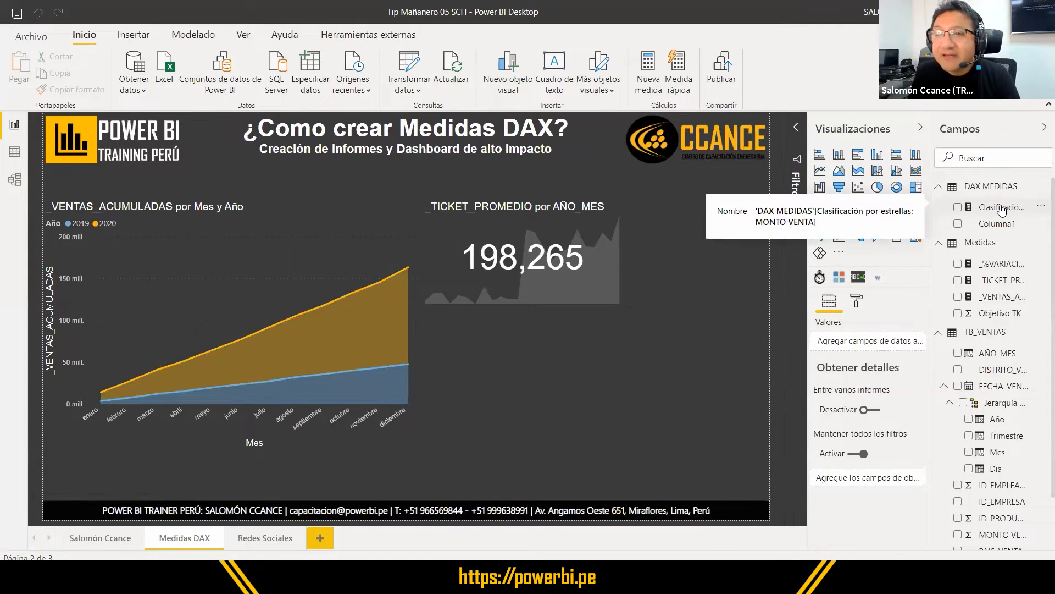
Step: Examine the DAX formula of the new star rating measure in the DAX MEDIDAS table
left_click(1001, 208)
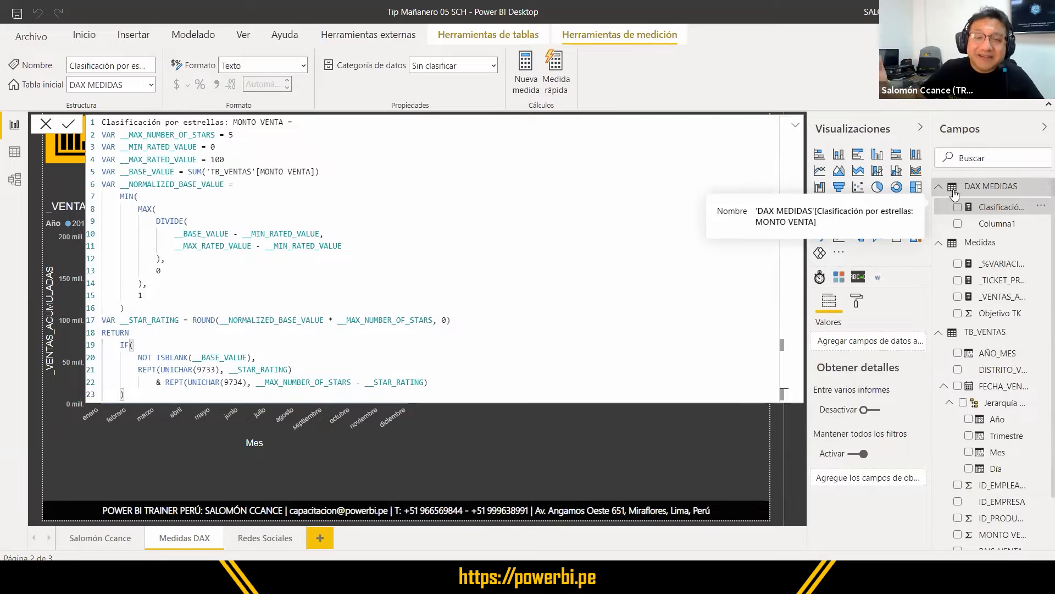
left_click(659, 434)
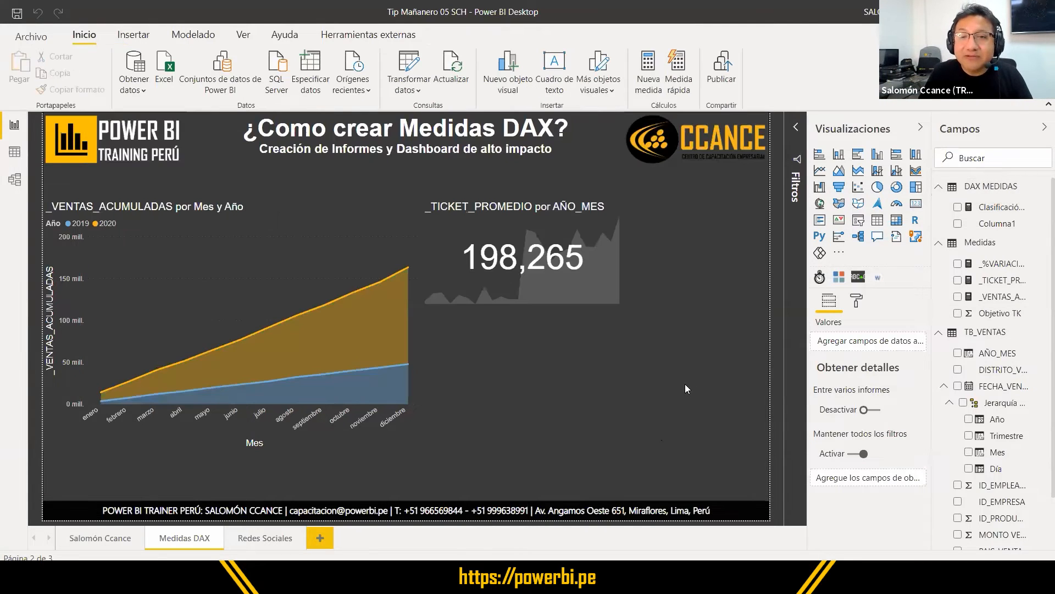
Step: Move the _TICKET_PROMEDIO visual slightly higher on the report page and check the DAX MEDIDAS table in the data view
left_click_drag(591, 201, 612, 168)
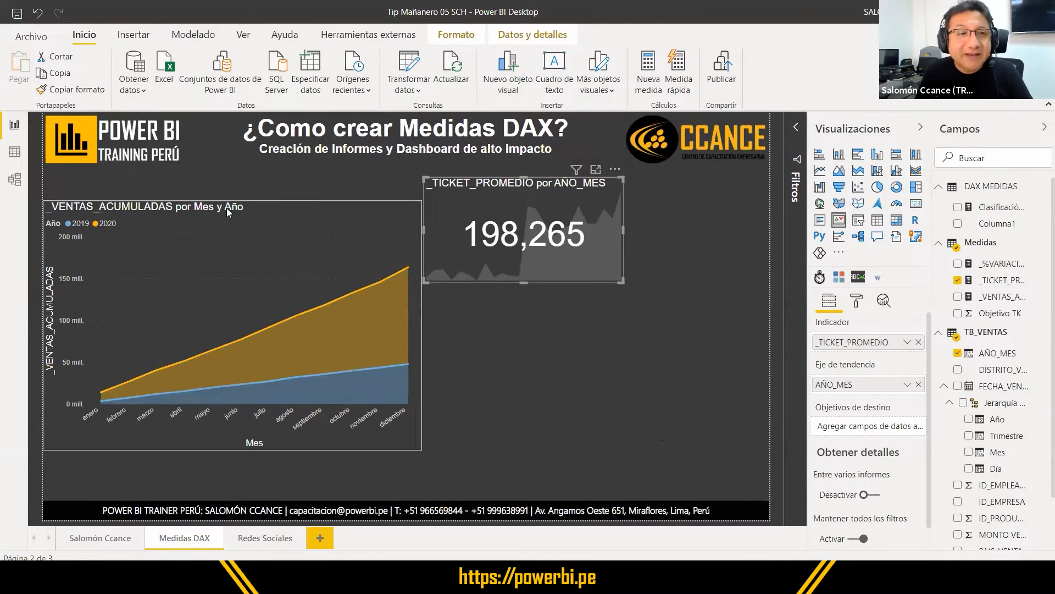
left_click(14, 151)
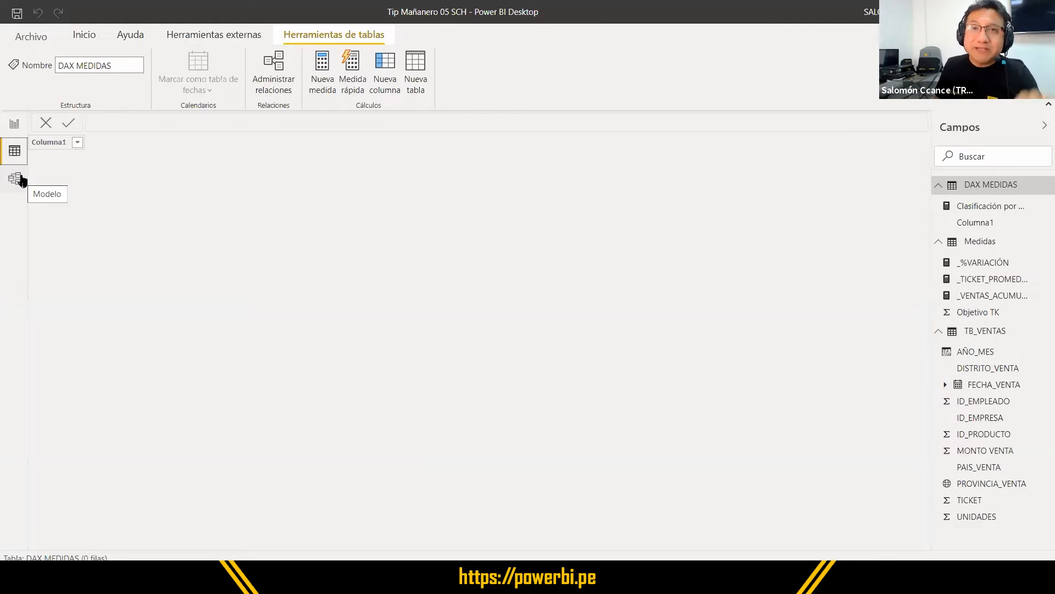
left_click(15, 126)
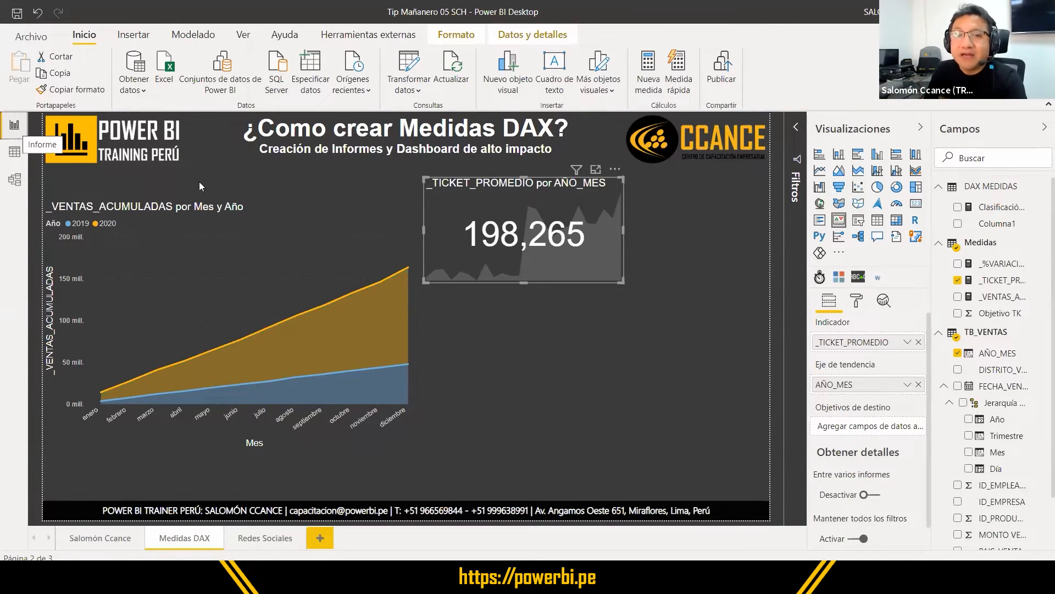
Step: Insert a table visual below the _TICKET_PROMEDIO visual and enlarge it to fill the space beside the area chart
left_click(545, 336)
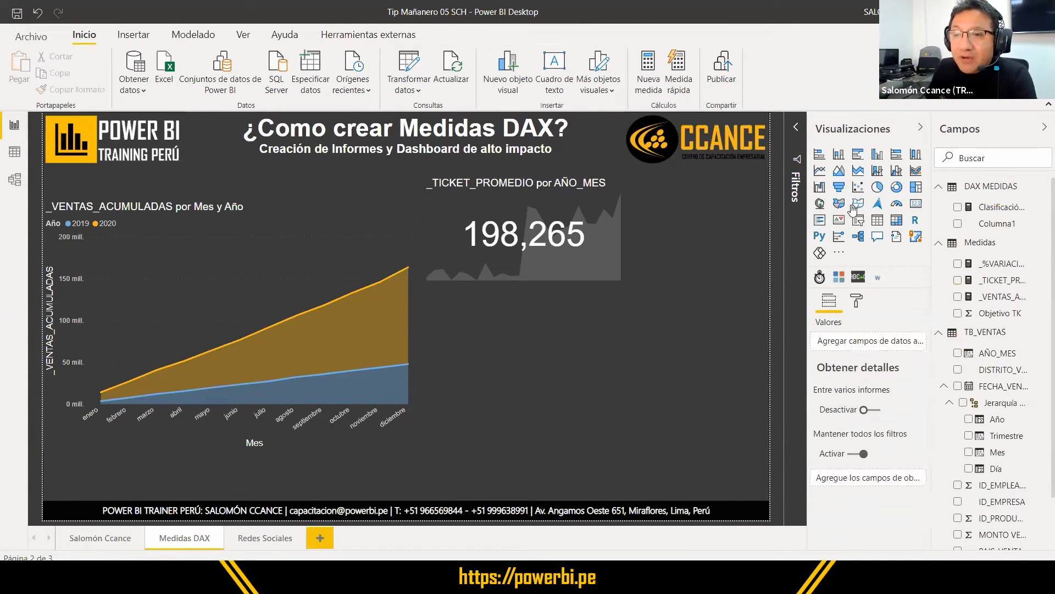
left_click(878, 220)
left_click_drag(549, 360, 488, 346)
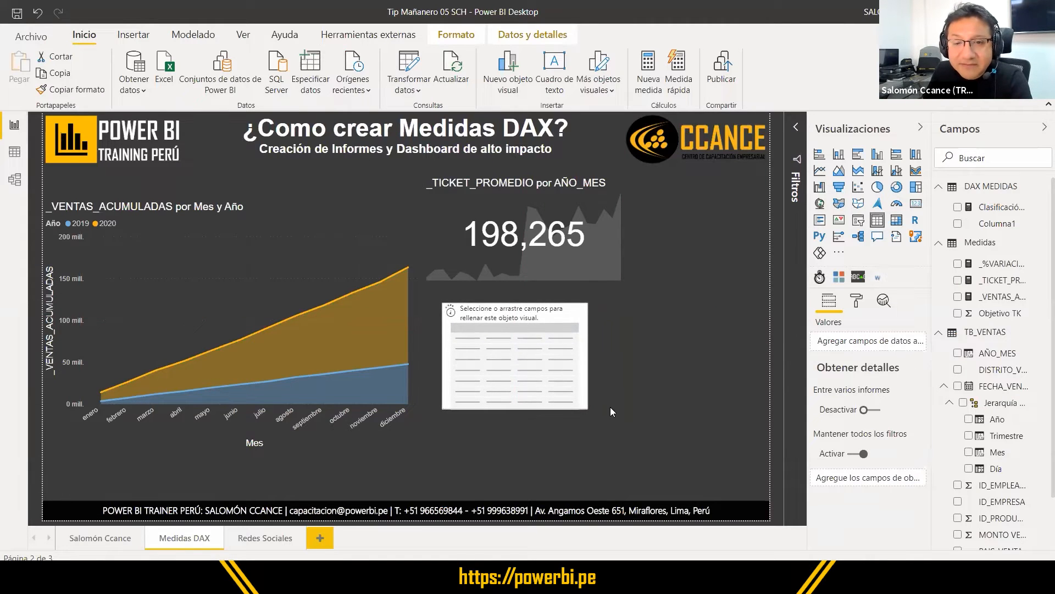
left_click_drag(646, 438, 715, 449)
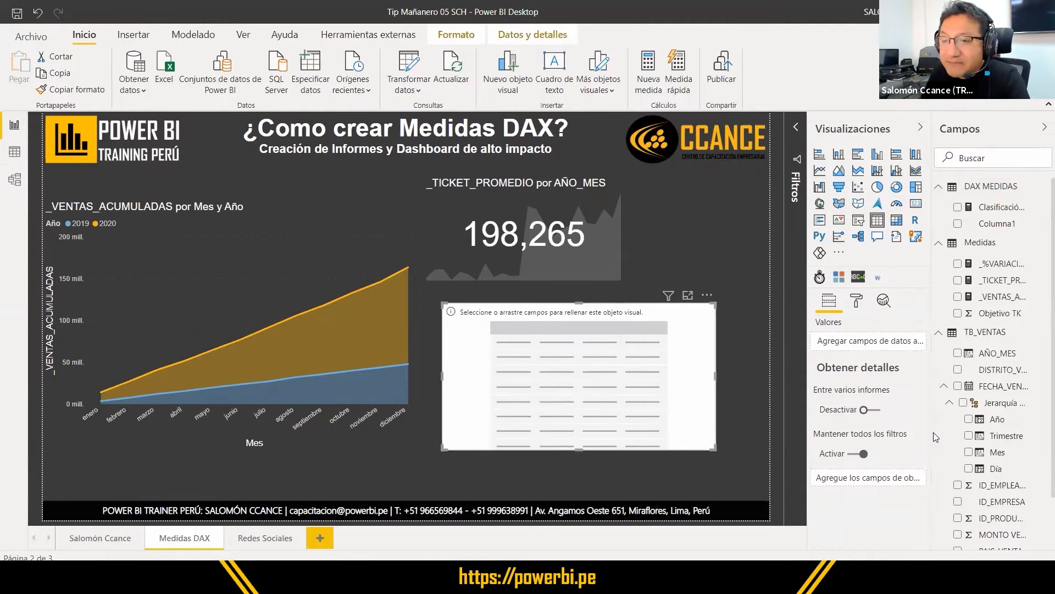
Step: Fill the new table with PROVINCIA_VENTA, the star rating measure and MONTO VENTA, widening it to fit all three columns
scroll(997, 429, "down", 1)
scroll(997, 429, "down", 1)
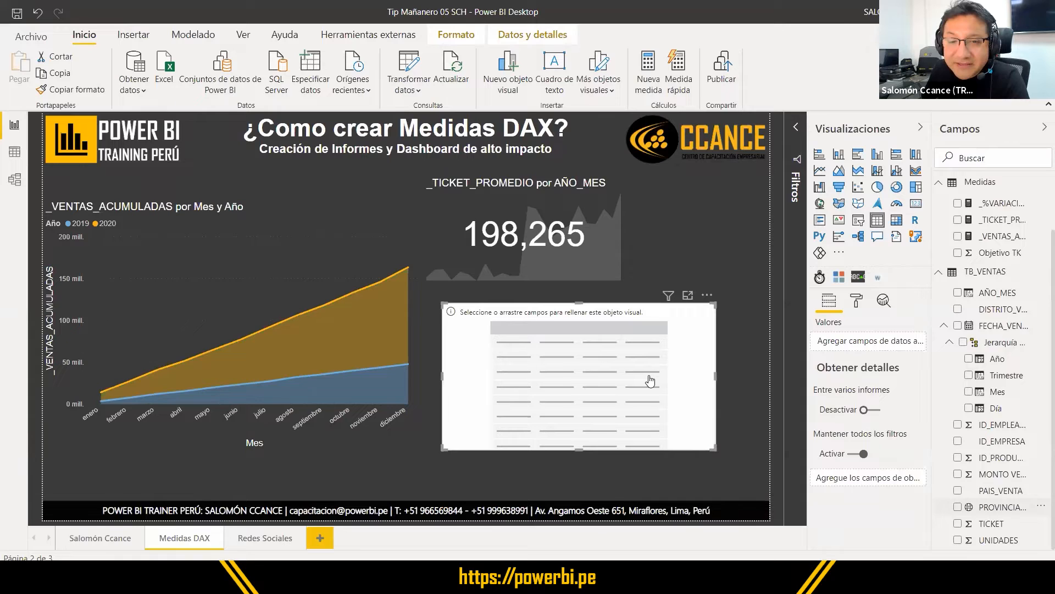
left_click(958, 507)
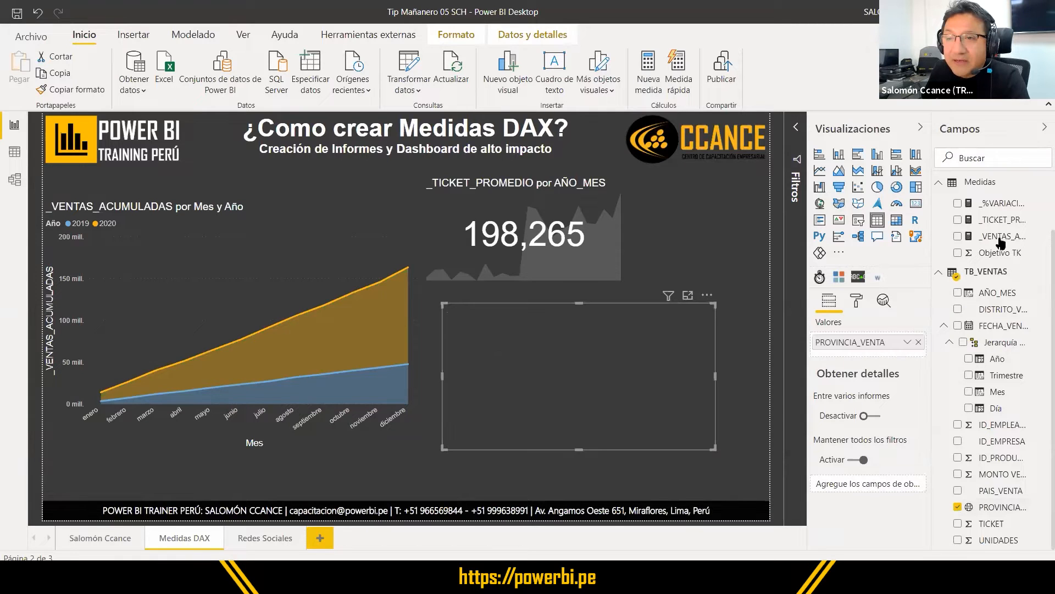
scroll(998, 220, "up", 1)
left_click_drag(797, 246, 625, 331)
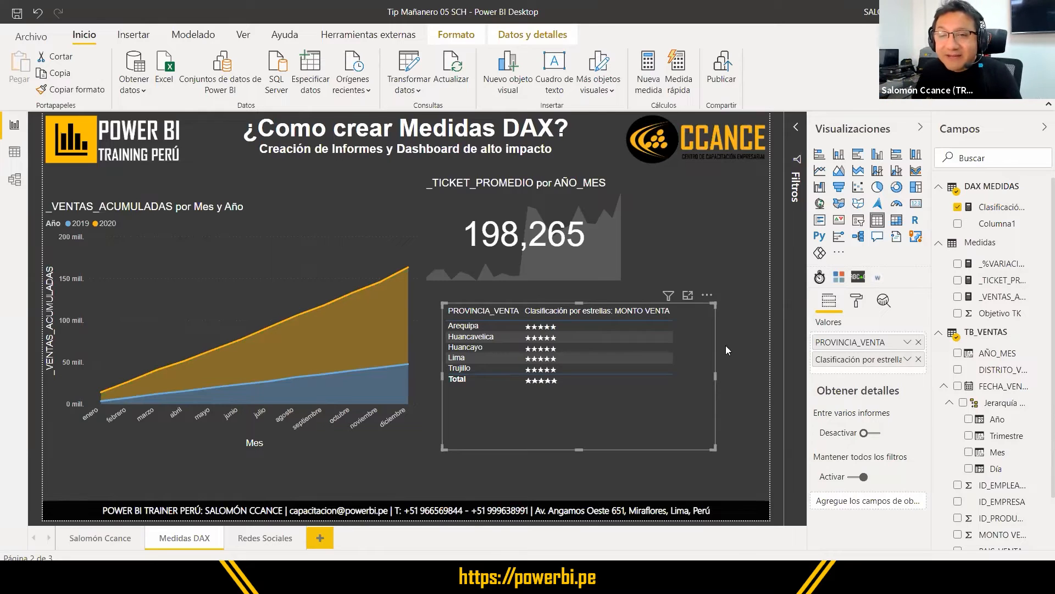
scroll(993, 497, "down", 2)
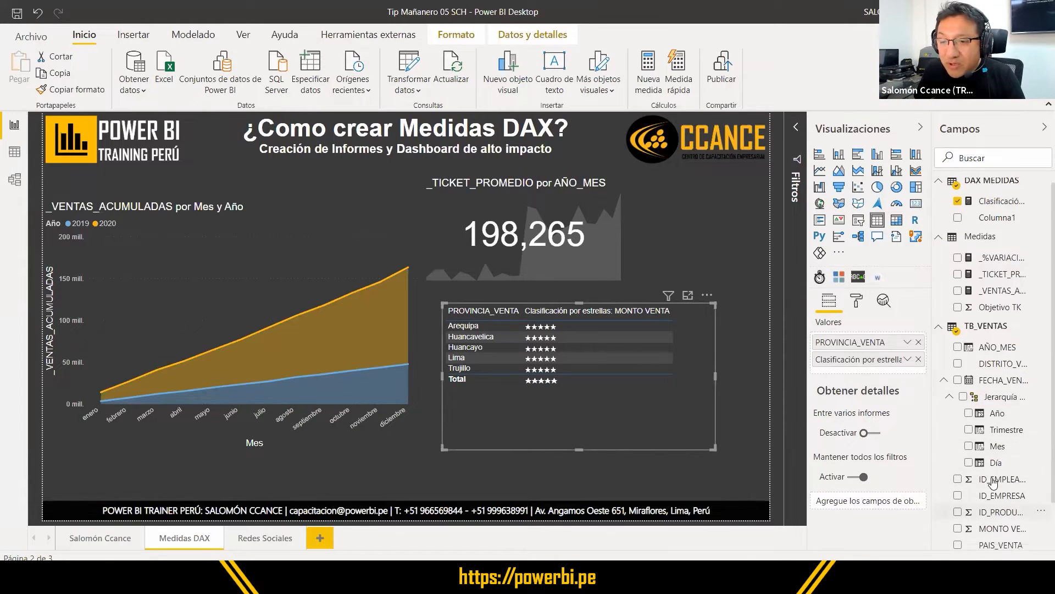
left_click_drag(811, 406, 752, 365)
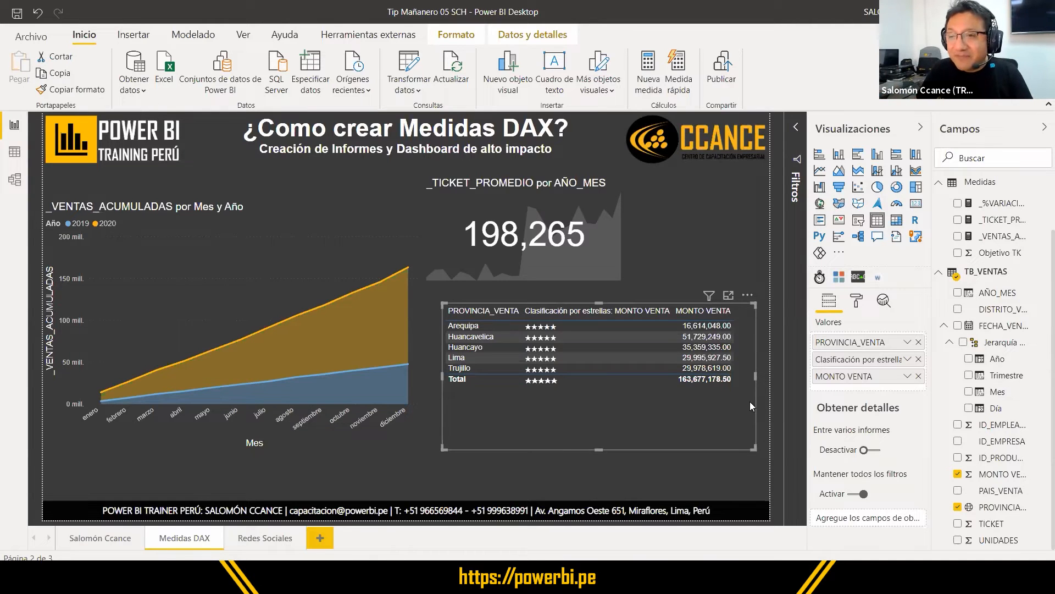
Step: Open the star rating measure's formula and examine its lines from the first VAR down to RETURN
scroll(965, 331, "up", 2)
left_click(1011, 207)
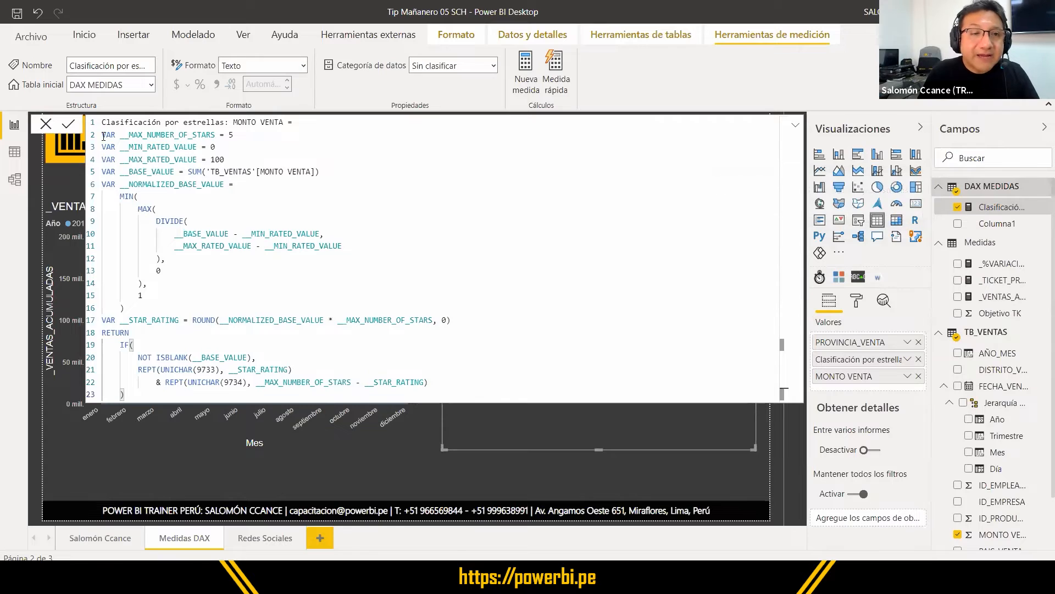
left_click_drag(103, 134, 169, 331)
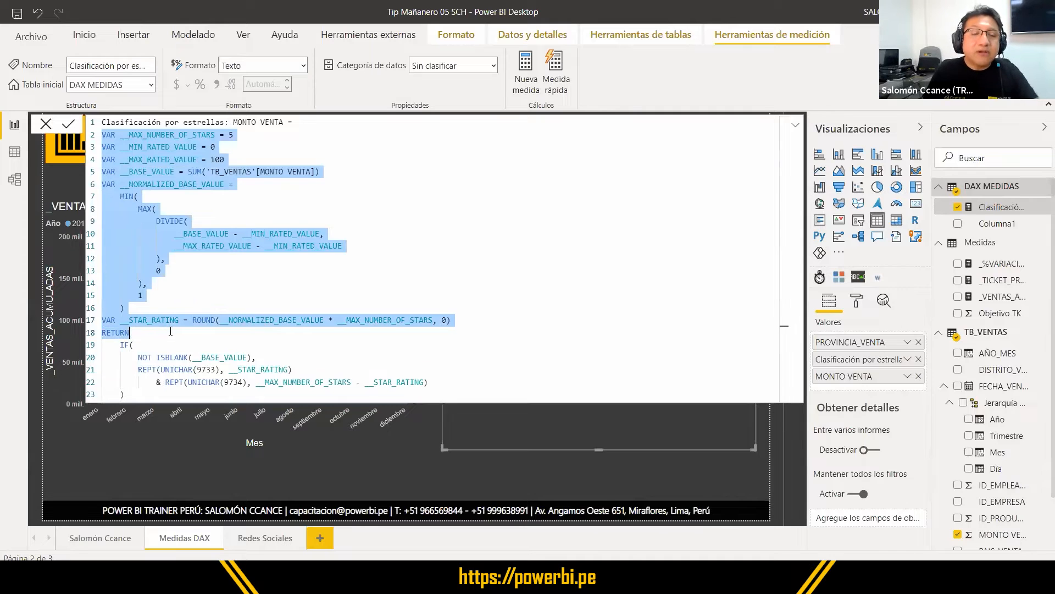
Step: Set __MAX_NUMBER_OF_STARS to 10 and __MAX_RATED_VALUE to 30000000 in the star rating measure and apply the formula
left_click(256, 143)
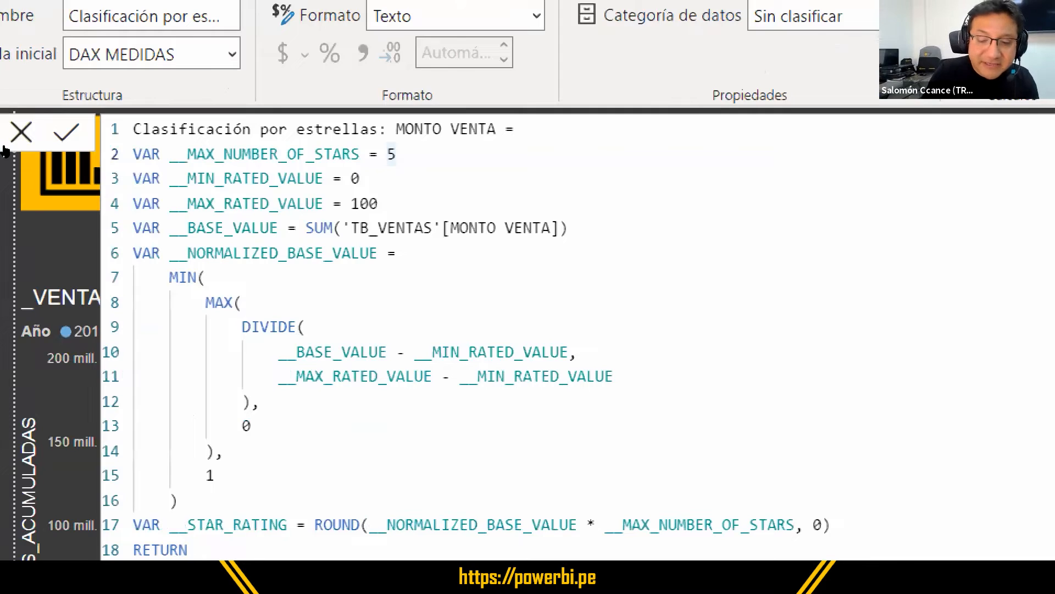
type("10")
key("Down")
key("Down")
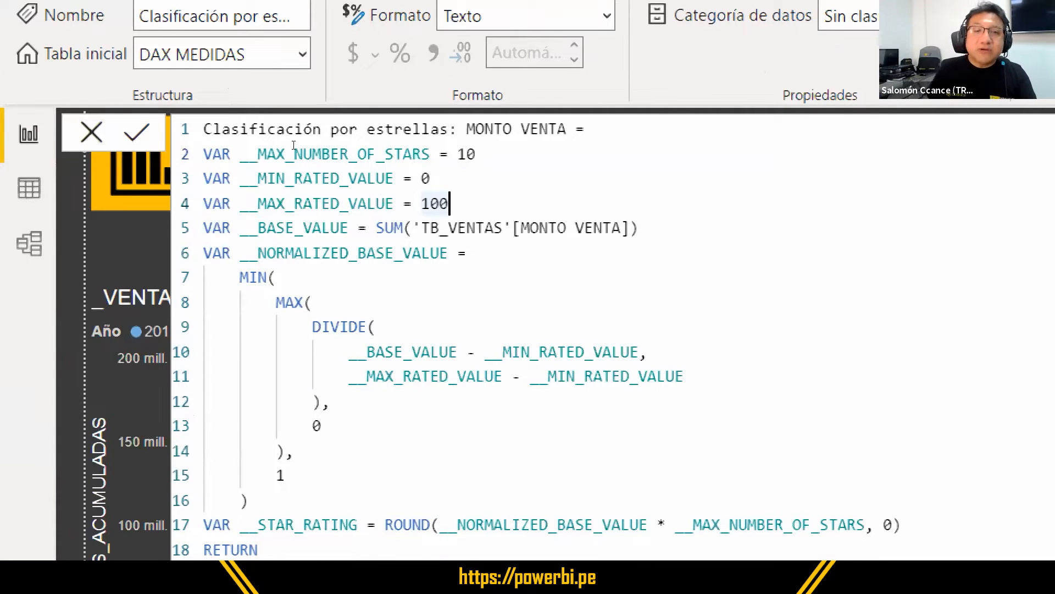
key("BackSpace")
key("BackSpace")
key("BackSpace")
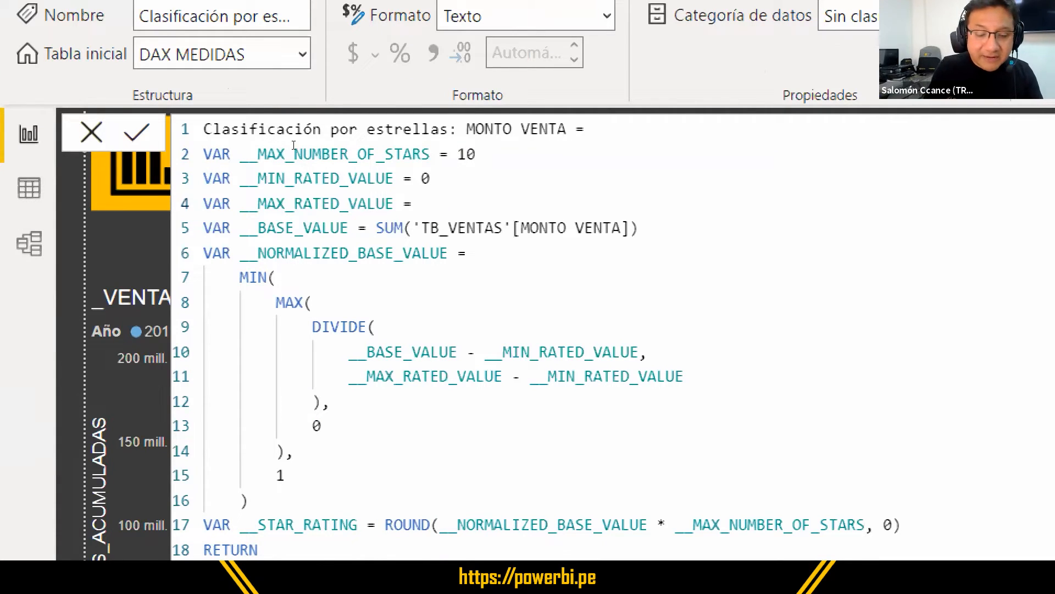
type("30000000")
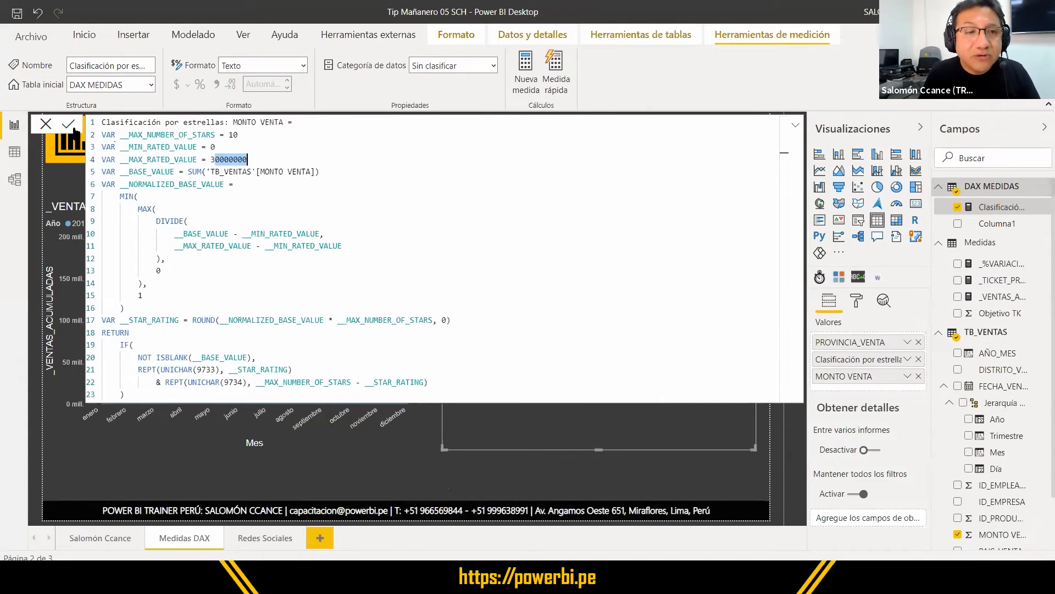
left_click(69, 126)
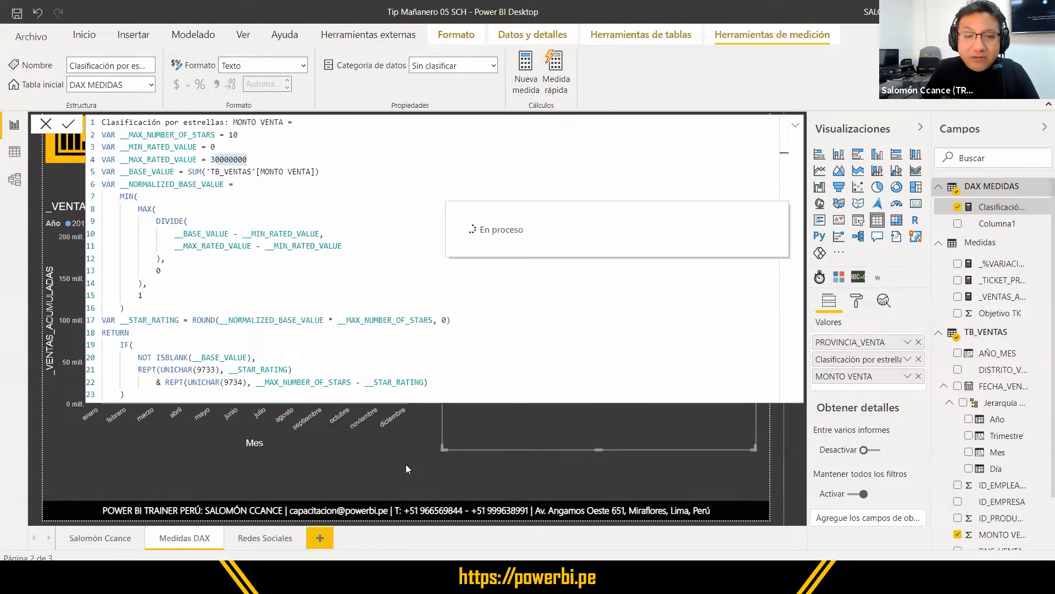
left_click(476, 479)
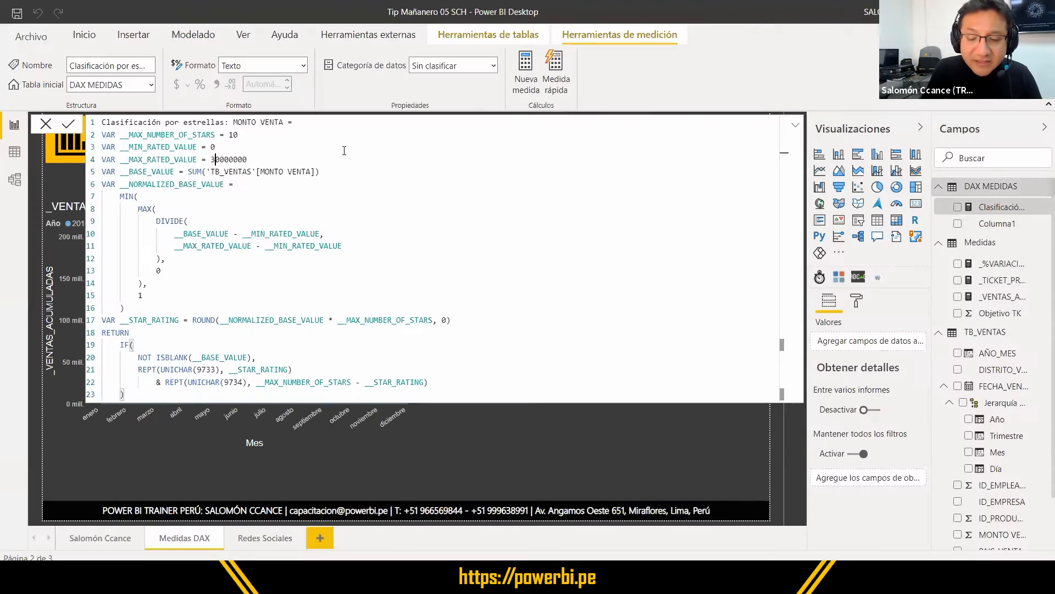
Step: Set __MAX_RATED_VALUE to 50000000 in the star rating measure and apply the formula
key("BackSpace")
type("5")
left_click(67, 129)
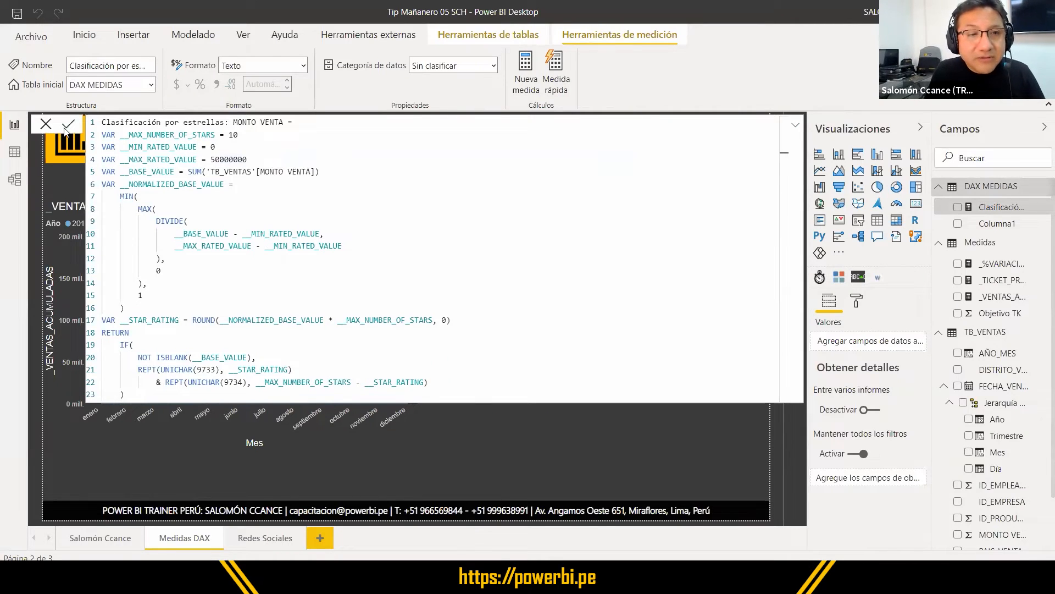
left_click(360, 482)
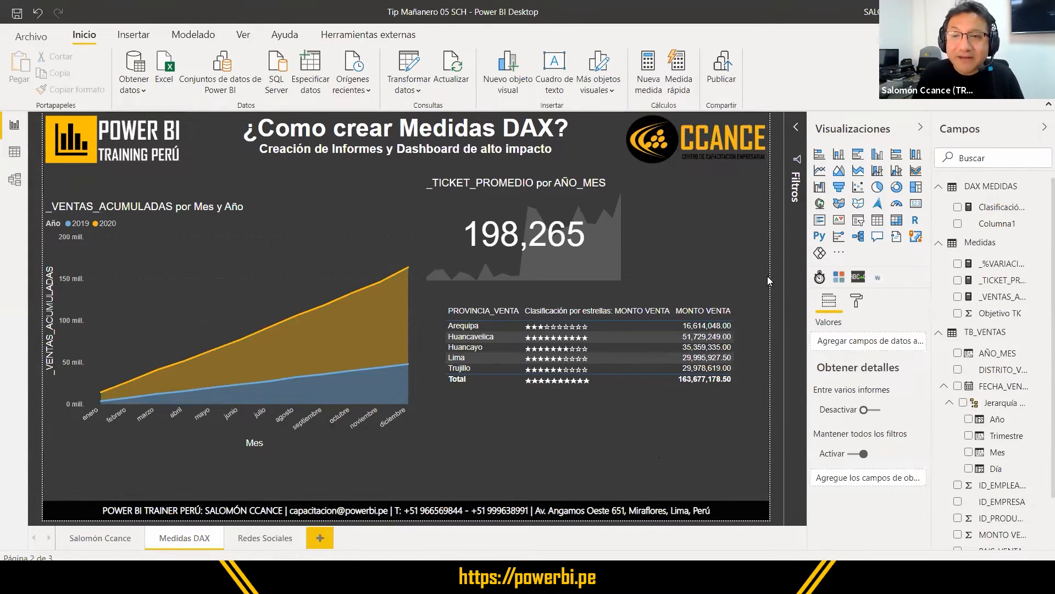
Step: Add a second table visual below the star rating table, showing PROVINCIA_VENTA and MONTO VENTA
left_click(878, 220)
scroll(1018, 505, "down", 1)
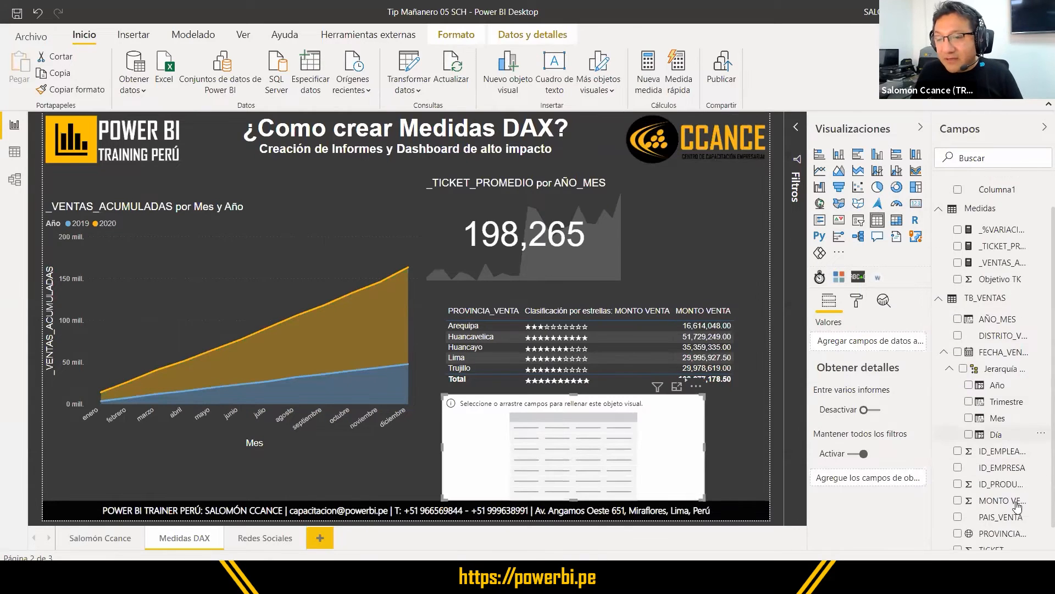
scroll(1018, 505, "down", 1)
left_click_drag(1015, 510, 511, 467)
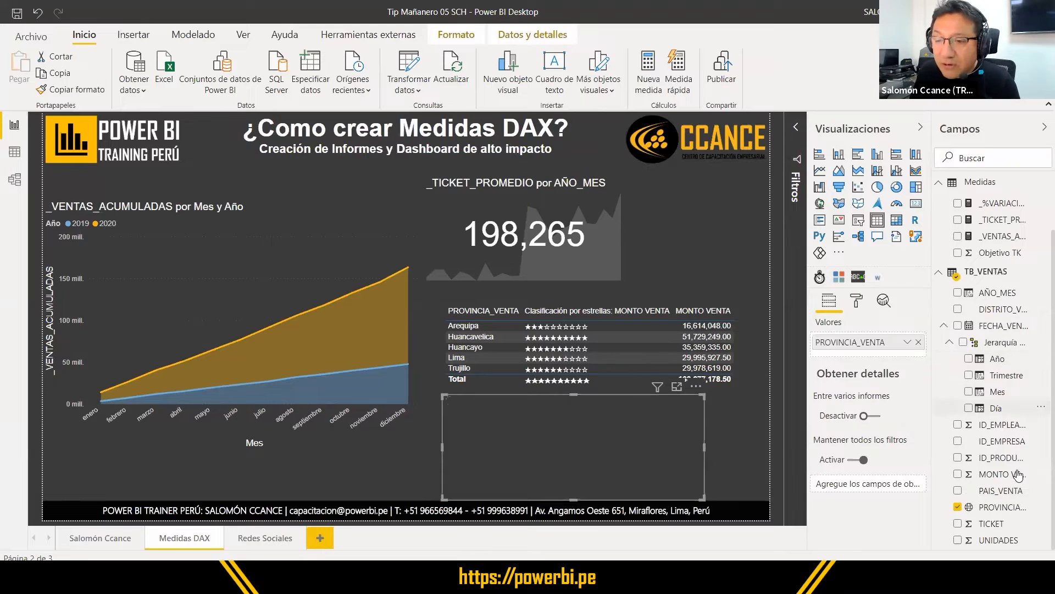
left_click_drag(1002, 474, 607, 440)
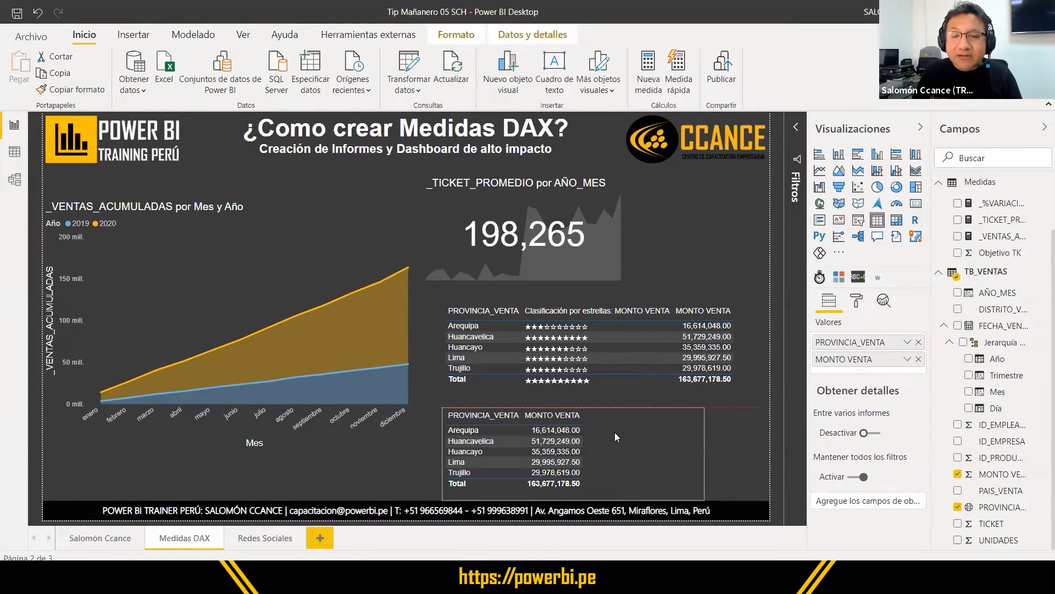
left_click(612, 431)
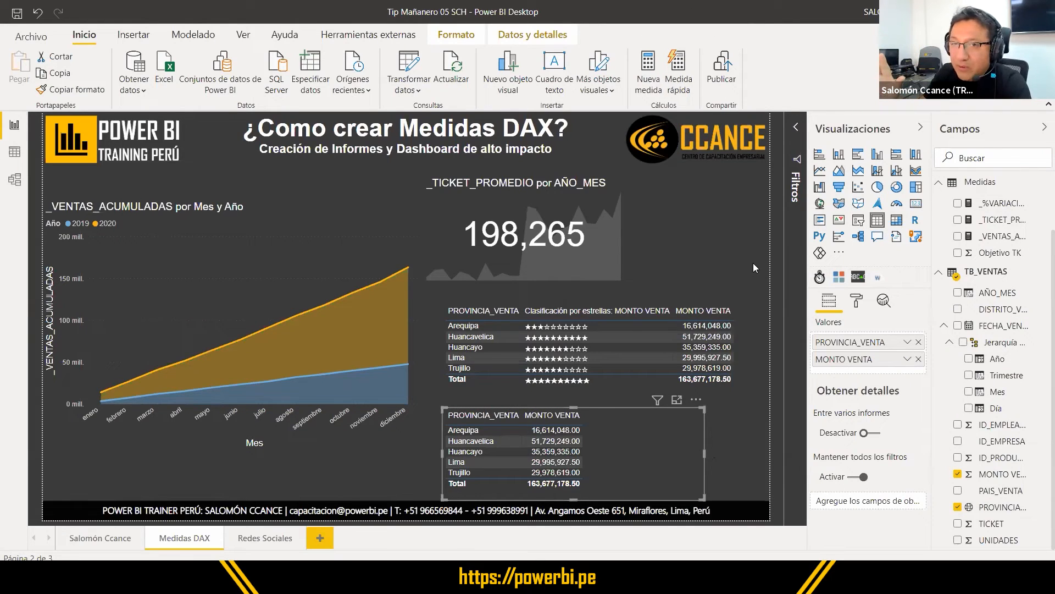
Step: Start a new quick measure and choose Total acumulado as its calculation
left_click(681, 72)
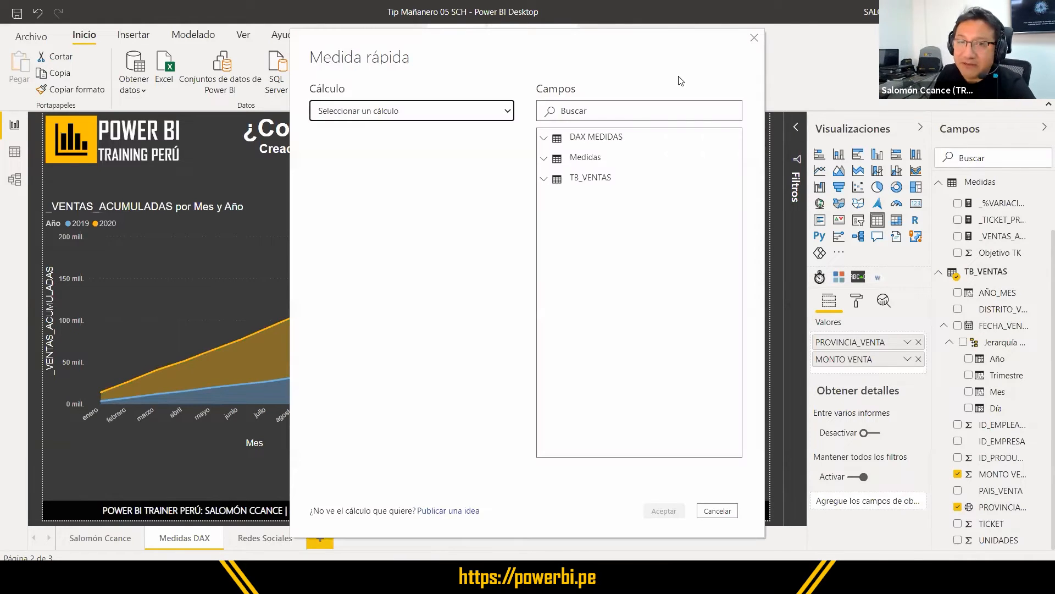
left_click(448, 117)
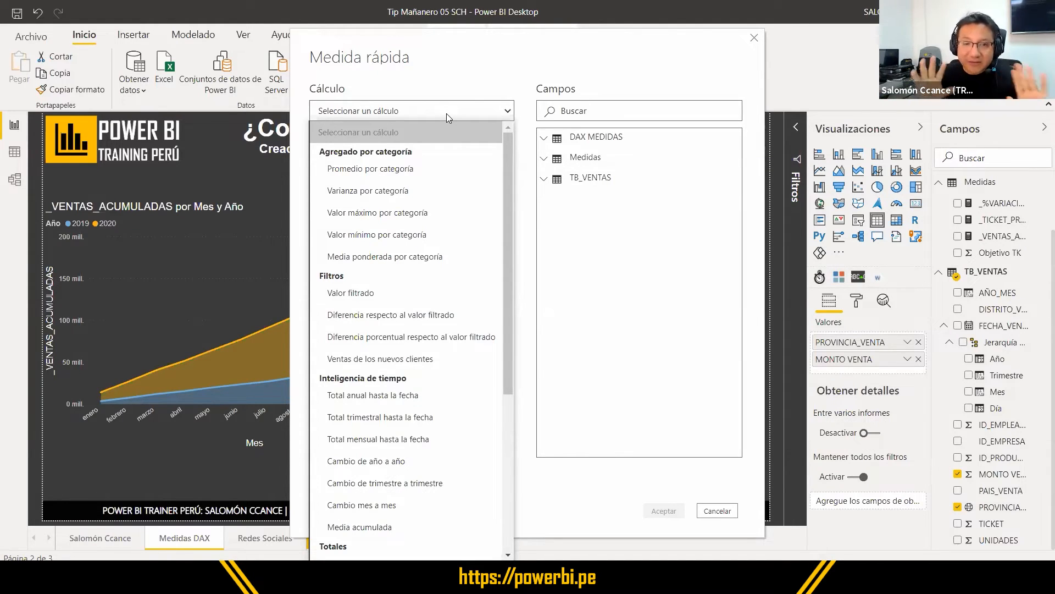
scroll(423, 304, "down", 4)
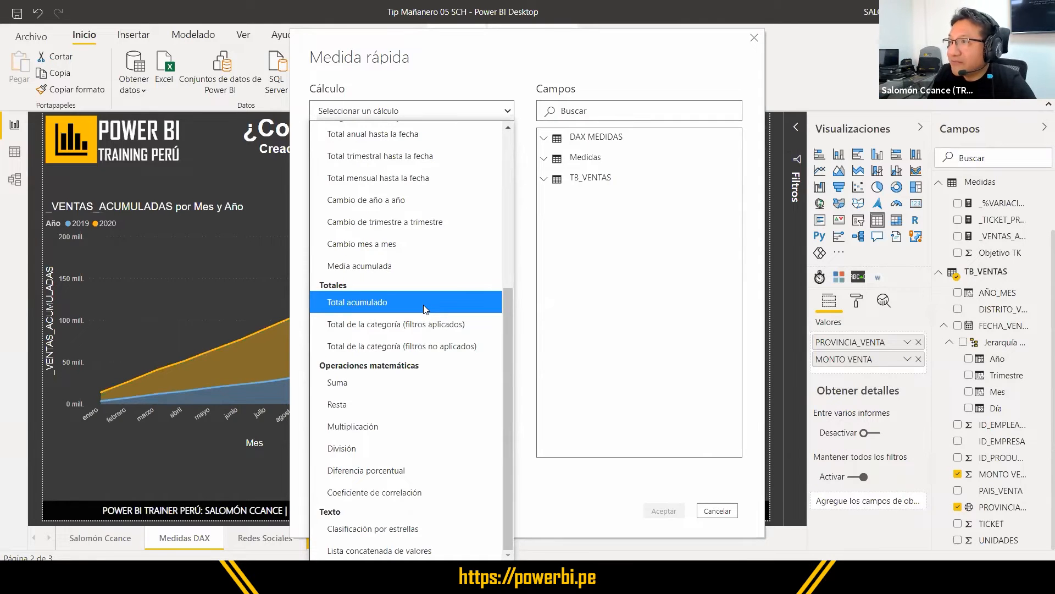
left_click(423, 302)
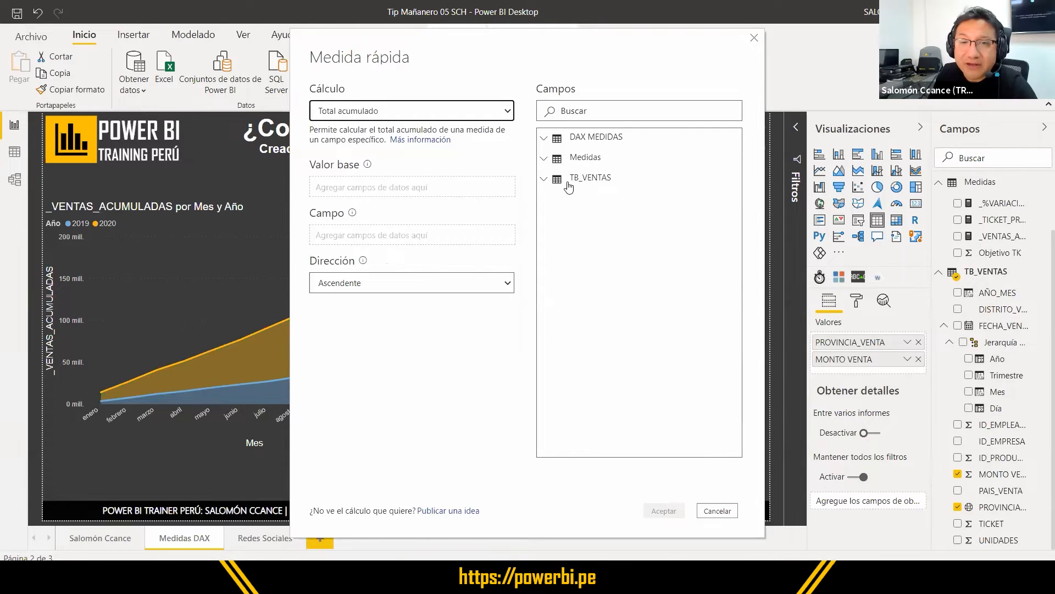
Step: Create the Total acumulado quick measure with MONTO VENTA as the base value and PROVINCIA_VENTA as the field
left_click(547, 180)
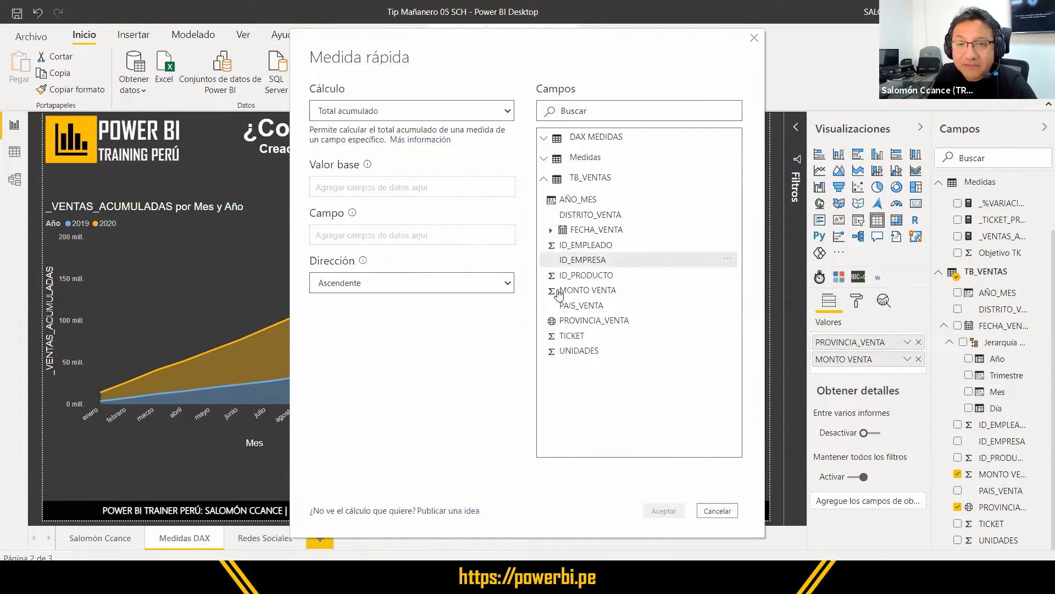
left_click_drag(574, 280, 370, 193)
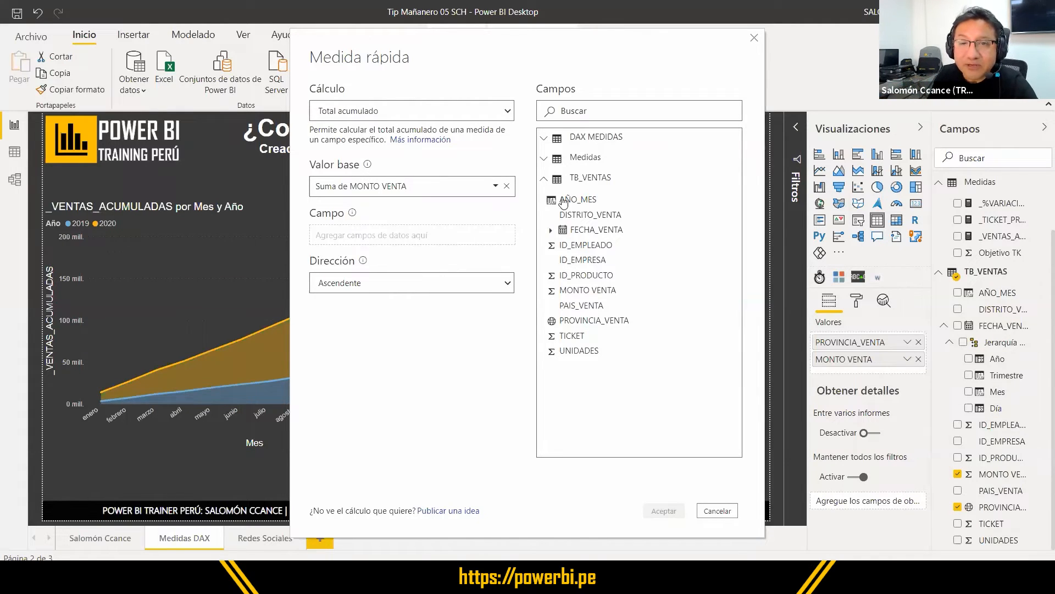
left_click_drag(605, 322, 404, 230)
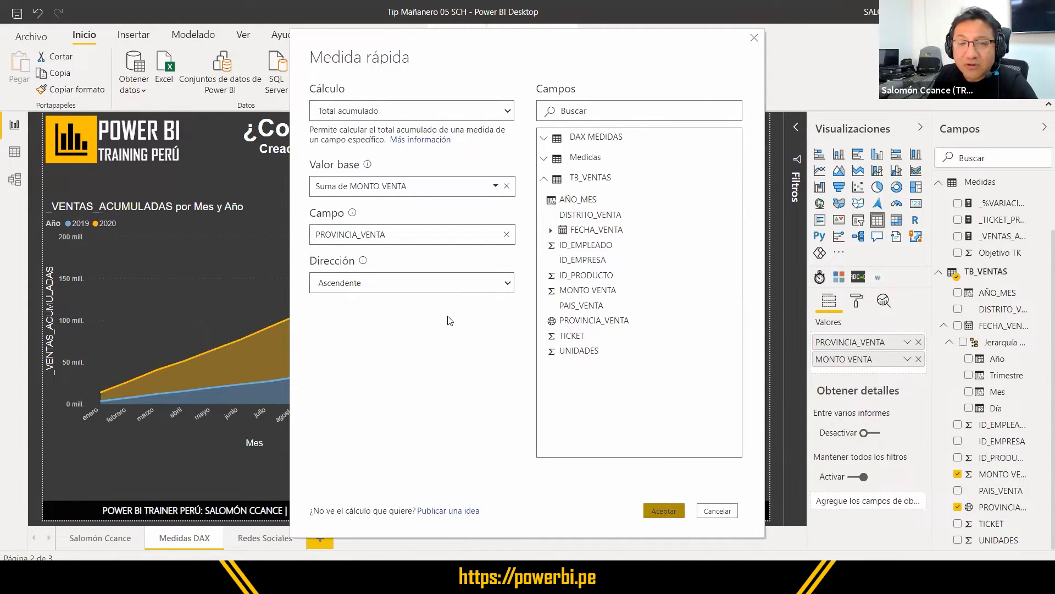
left_click(662, 512)
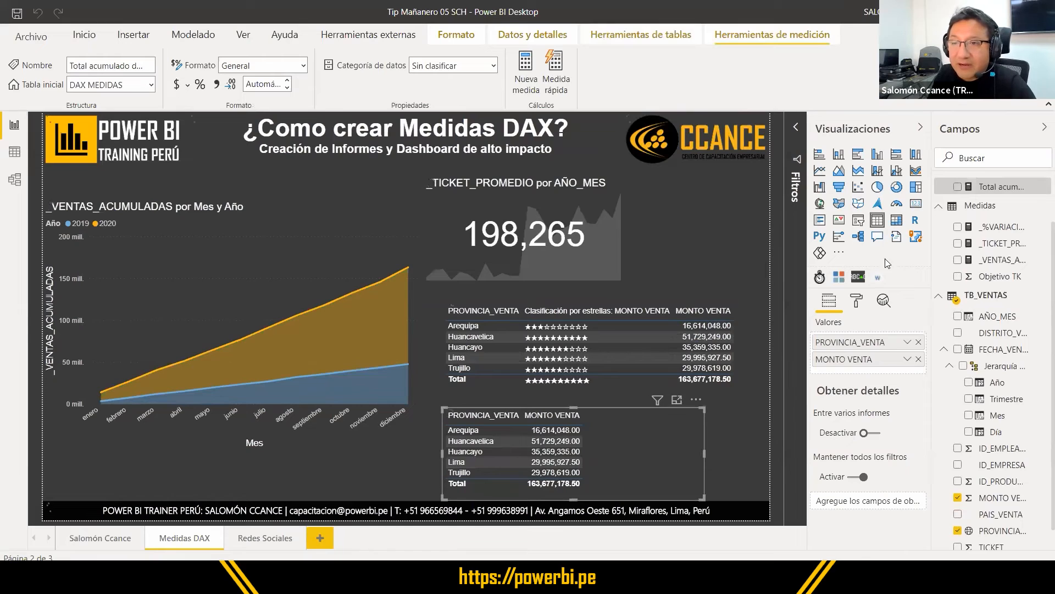
Step: Open the new running total measure's formula, then add the measure to the lower table and widen that table to the page edge
scroll(996, 238, "up", 1)
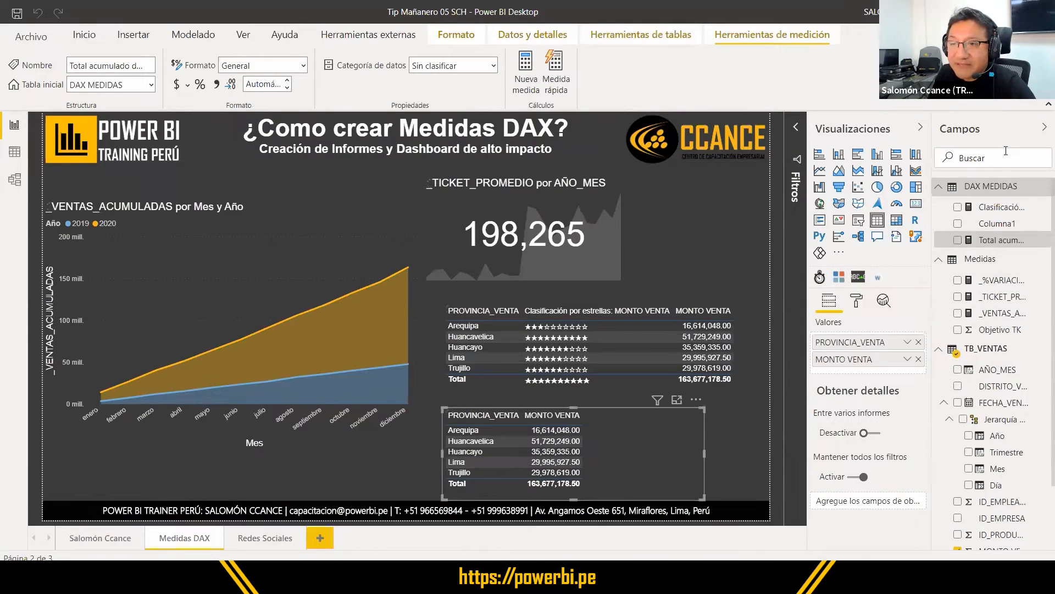
left_click(1002, 240)
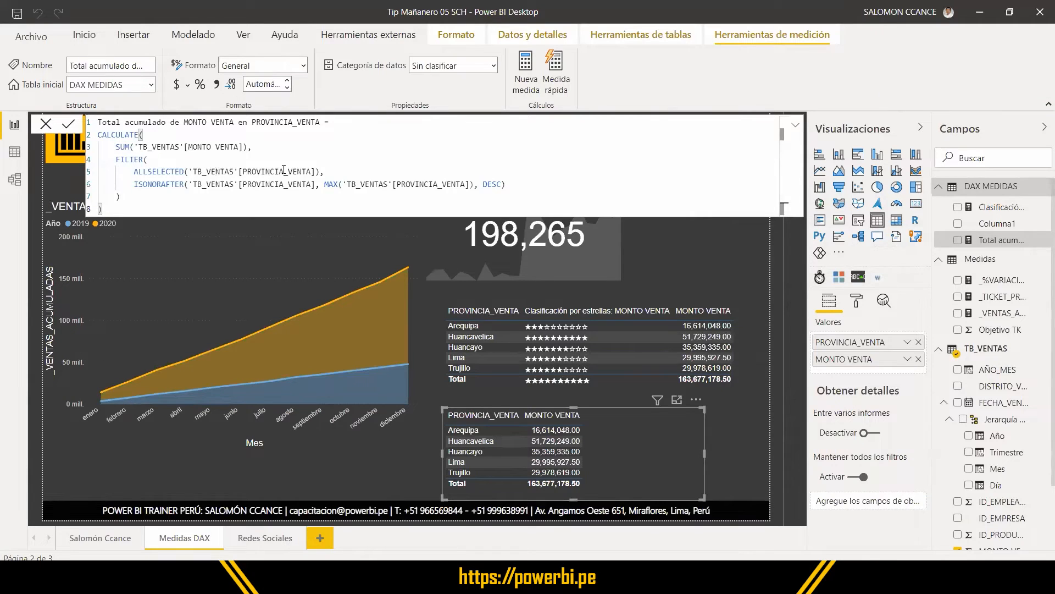
double_click(168, 185)
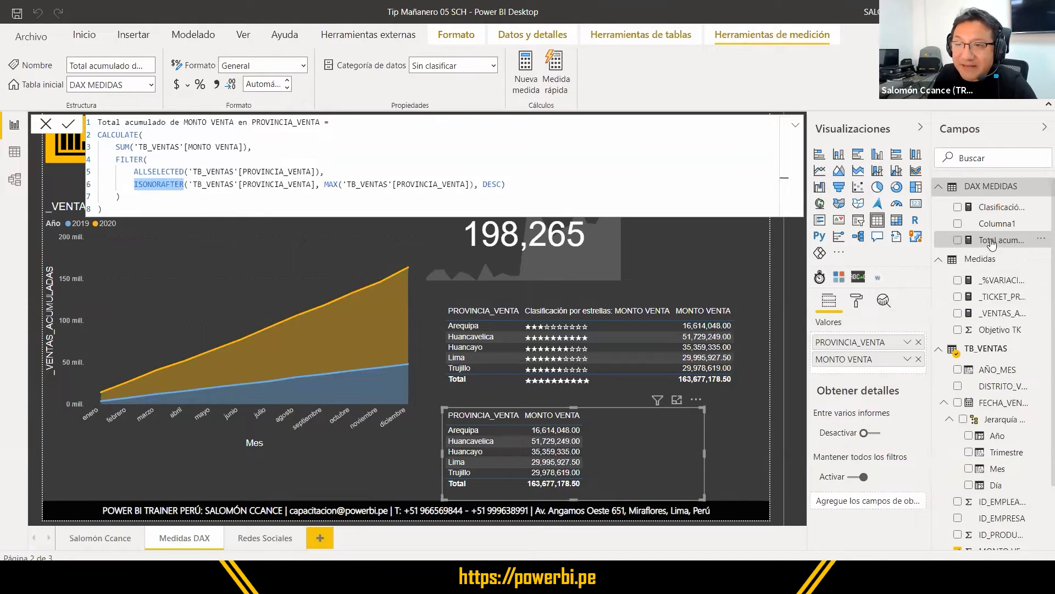
left_click_drag(731, 337, 616, 469)
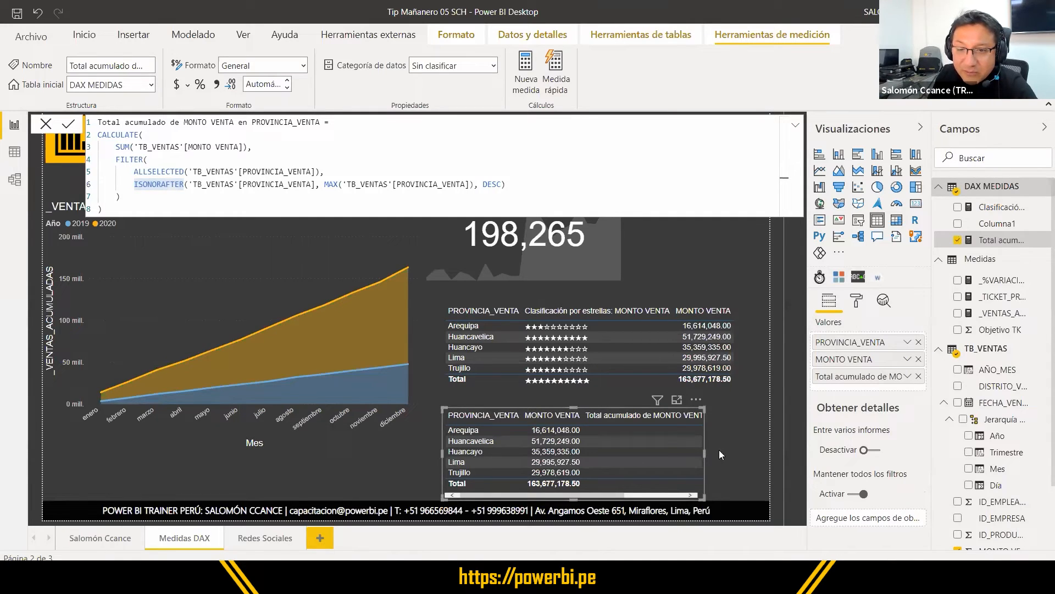
left_click_drag(705, 452, 769, 450)
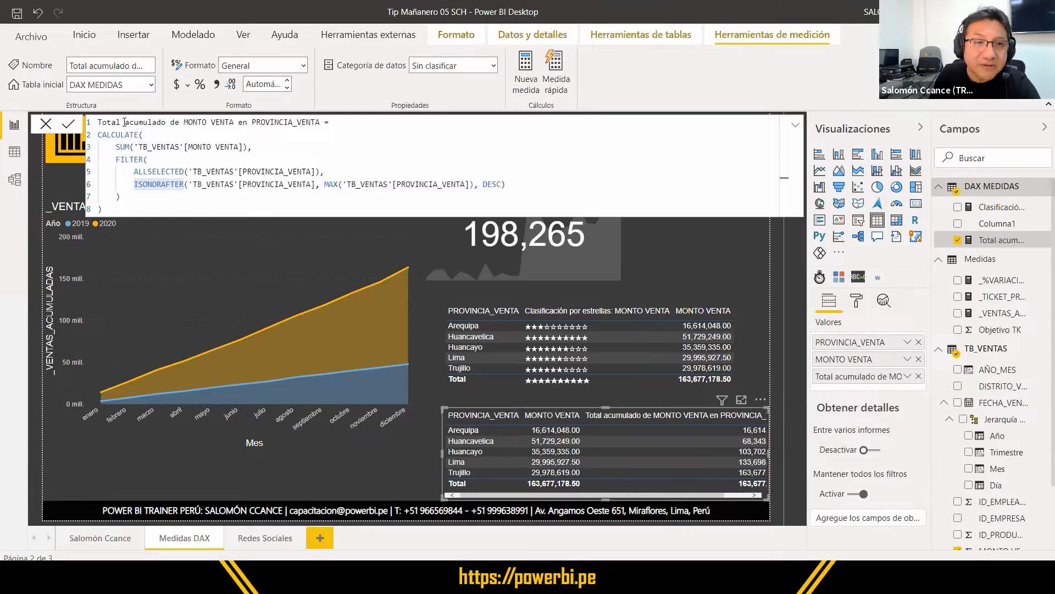
Step: Rename the running total measure as ACUMULADO MONTO VENTA en PROVINCIA_VENTA, widen its table to fit the column, and collapse the formula
left_click_drag(179, 121, 75, 123)
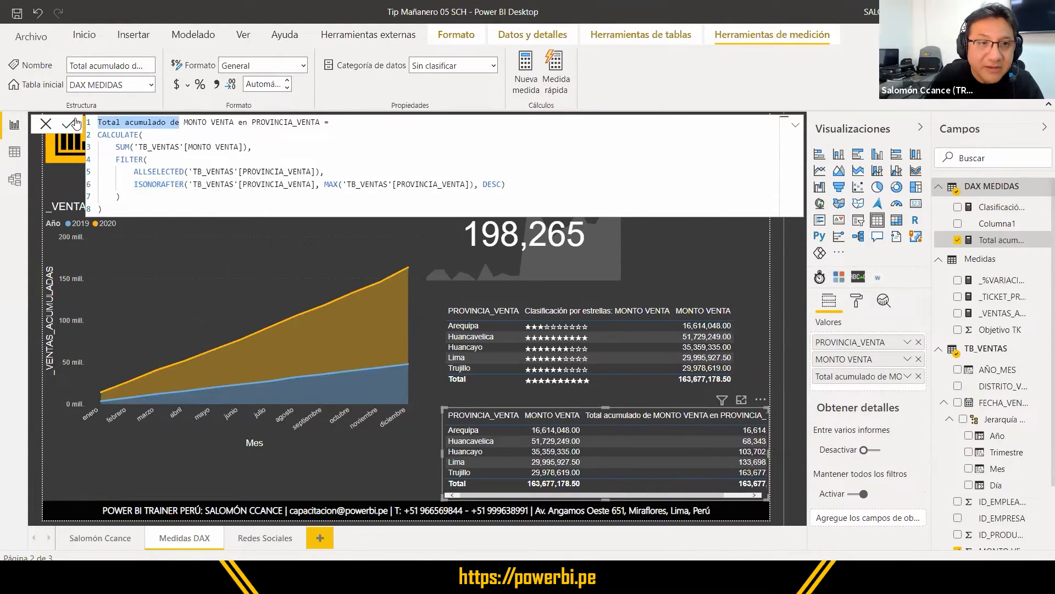
type("ACUMULADO")
left_click(68, 124)
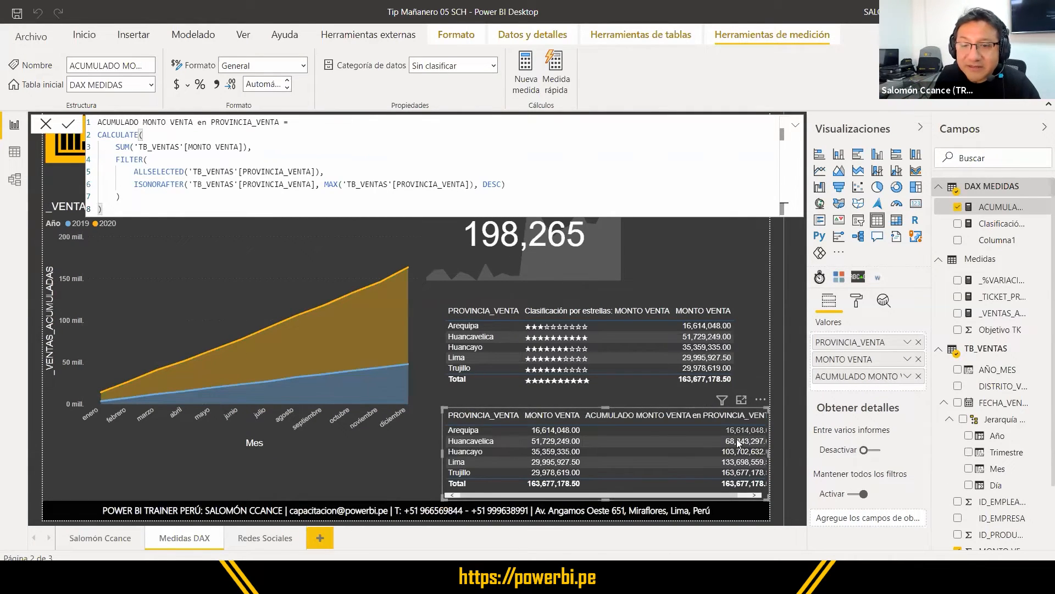
left_click_drag(442, 453, 422, 453)
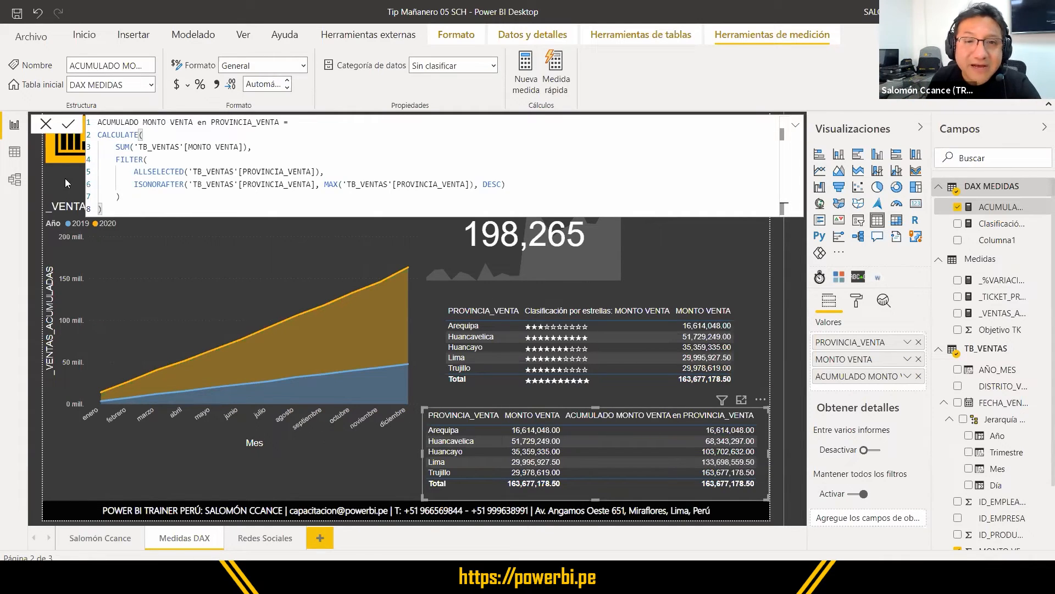
left_click(796, 125)
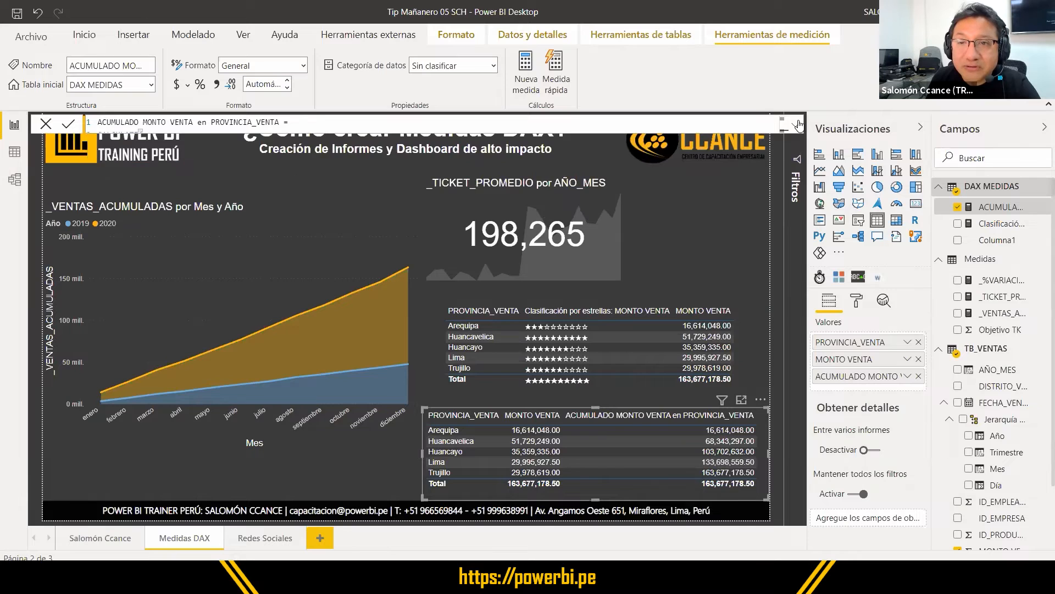
left_click(144, 144)
left_click(548, 510, "ctrl")
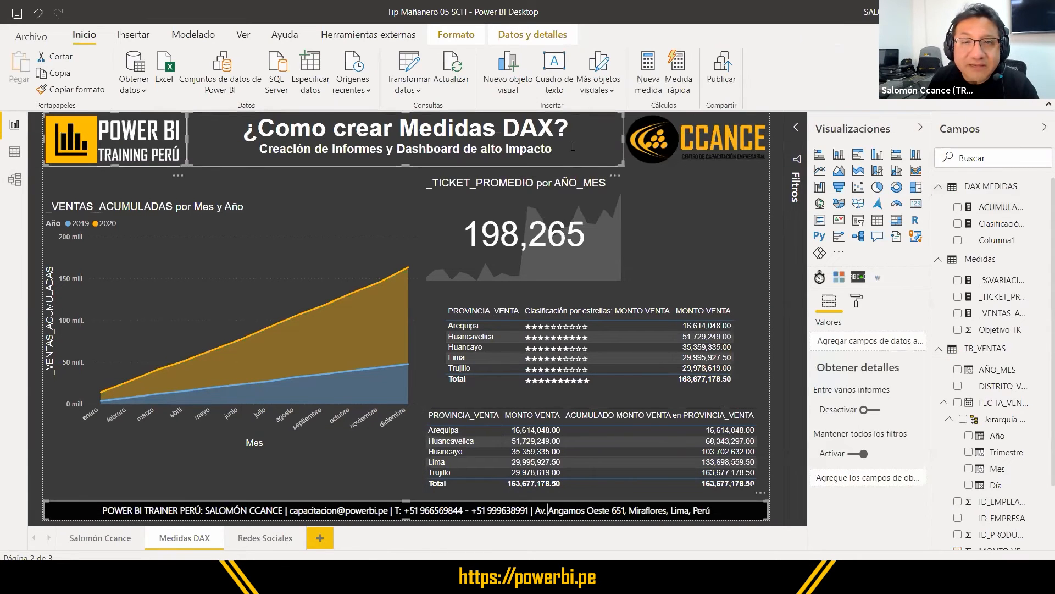
left_click(670, 148)
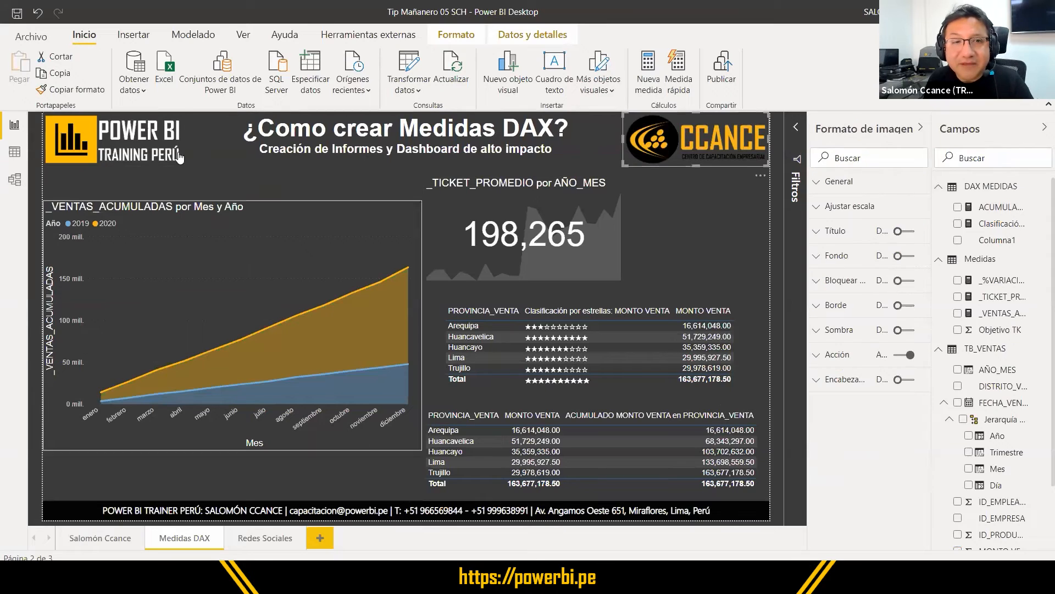
left_click(305, 152)
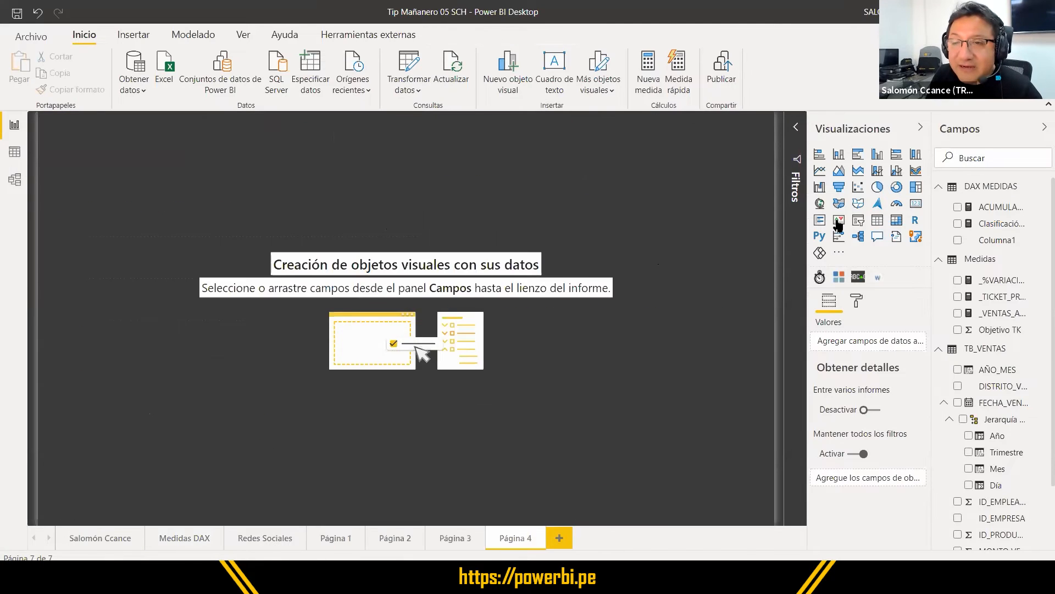
Step: Add a table visual showing AÑO_MES to the blank page Página 4 and enlarge it
left_click(877, 220)
left_click_drag(248, 257, 281, 258)
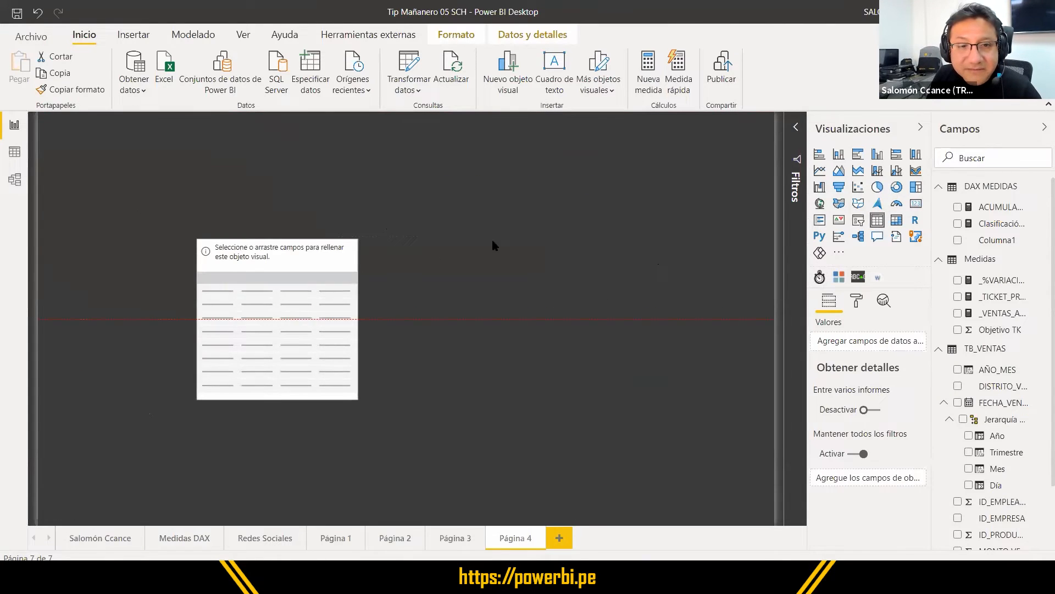
left_click(571, 246)
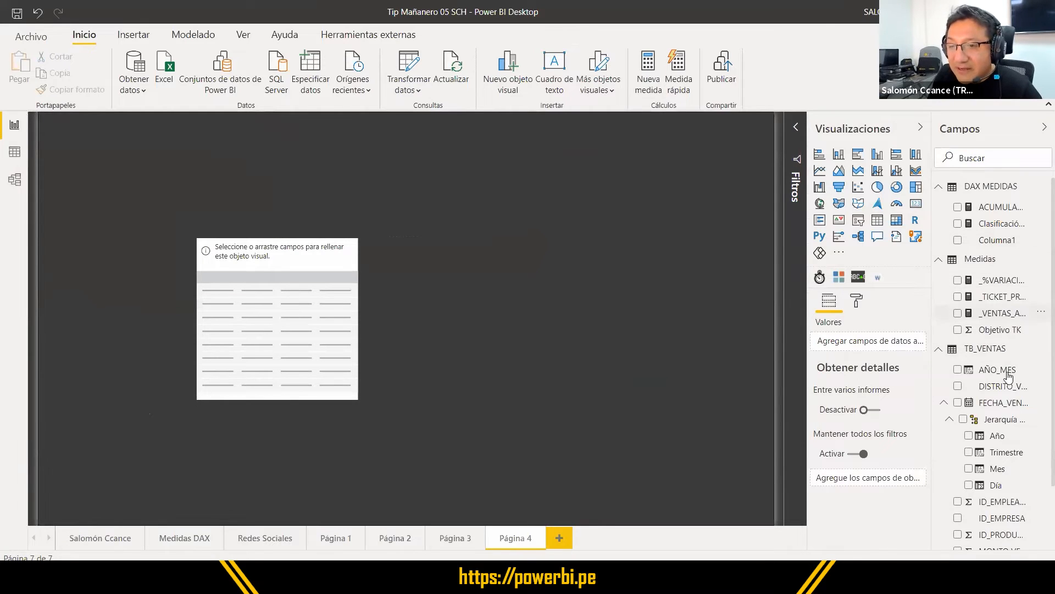
left_click_drag(1009, 377, 294, 307)
left_click_drag(355, 397, 468, 465)
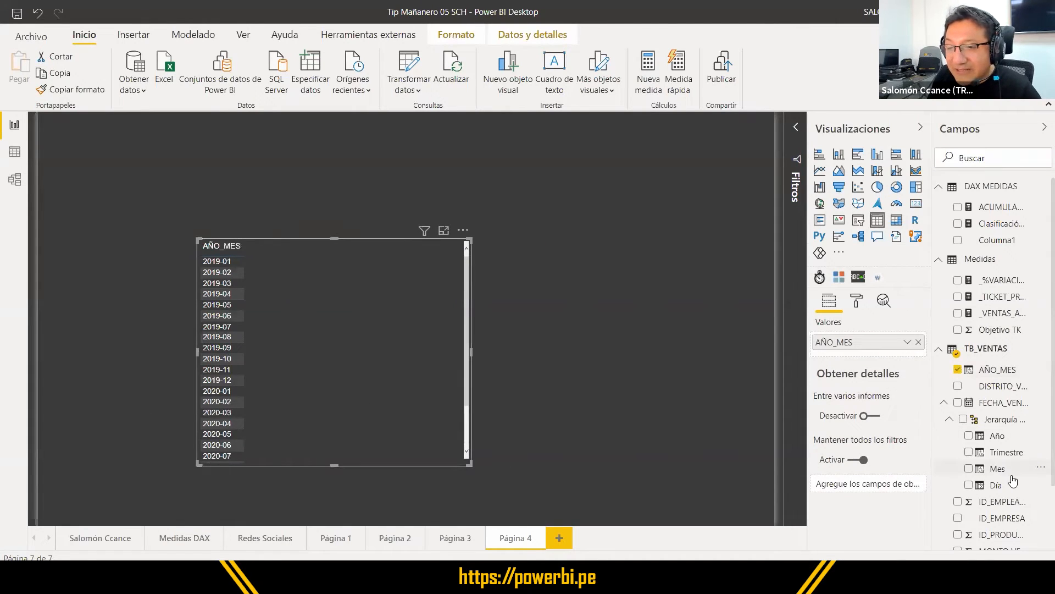
Step: Add UNIDADES to the AÑO_MES table and extend the table upward
scroll(987, 480, "down", 2)
left_click_drag(998, 540, 423, 365)
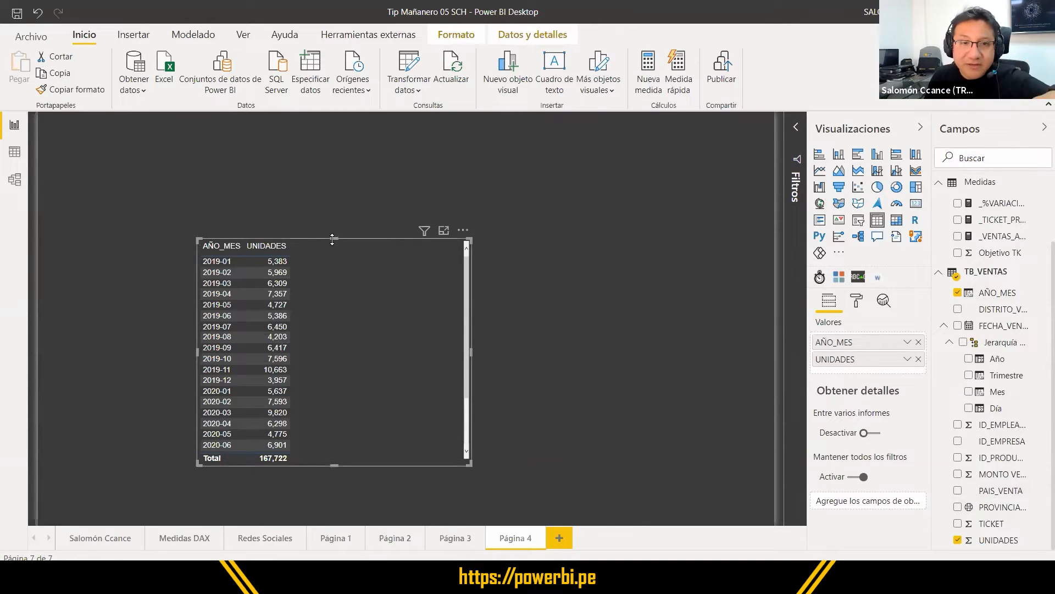
left_click_drag(334, 238, 334, 200)
left_click(362, 367)
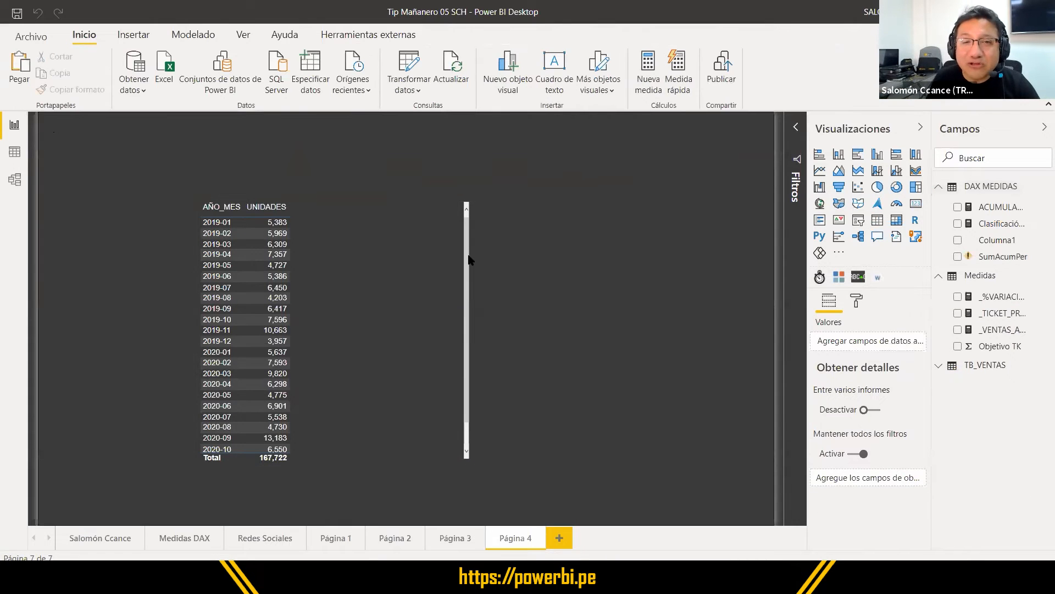
Step: Create a Total acumulado quick measure with UNIDADES as the base value and AÑO_MES as the field
left_click(469, 259)
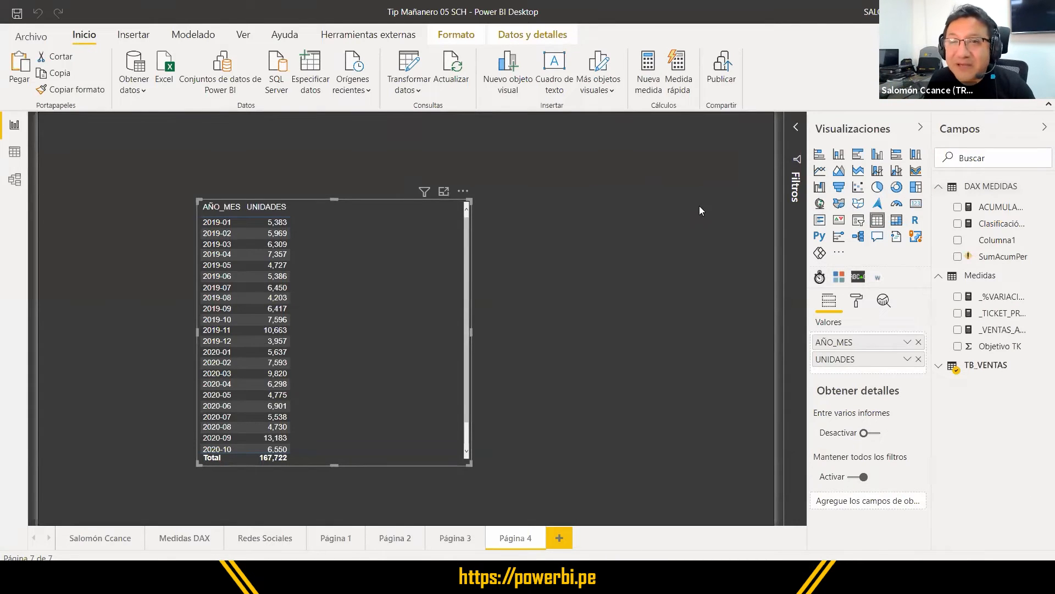
left_click(680, 73)
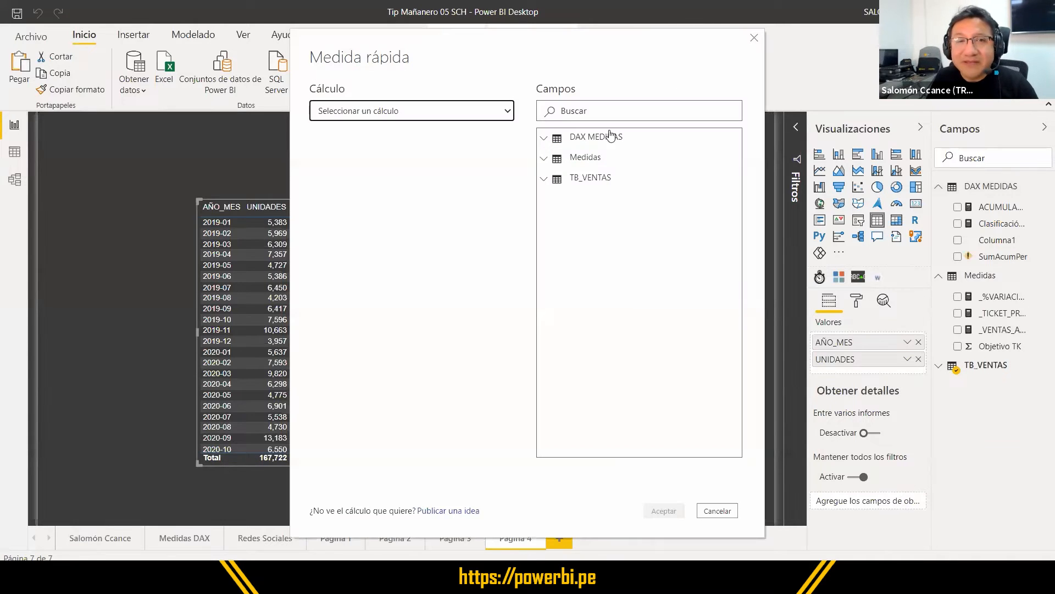
left_click(486, 117)
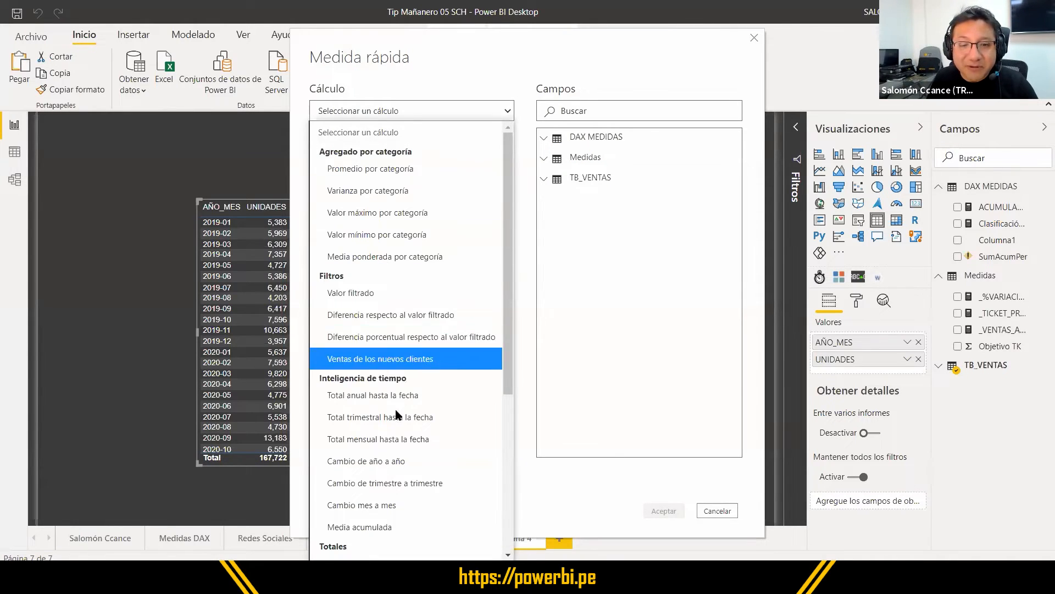
scroll(403, 413, "down", 3)
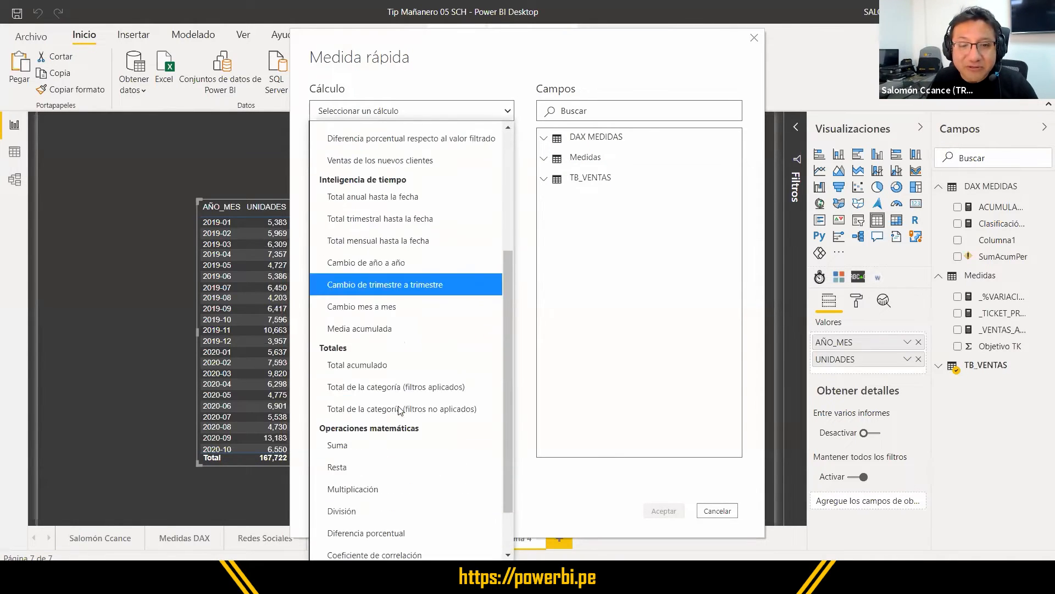
left_click(424, 357)
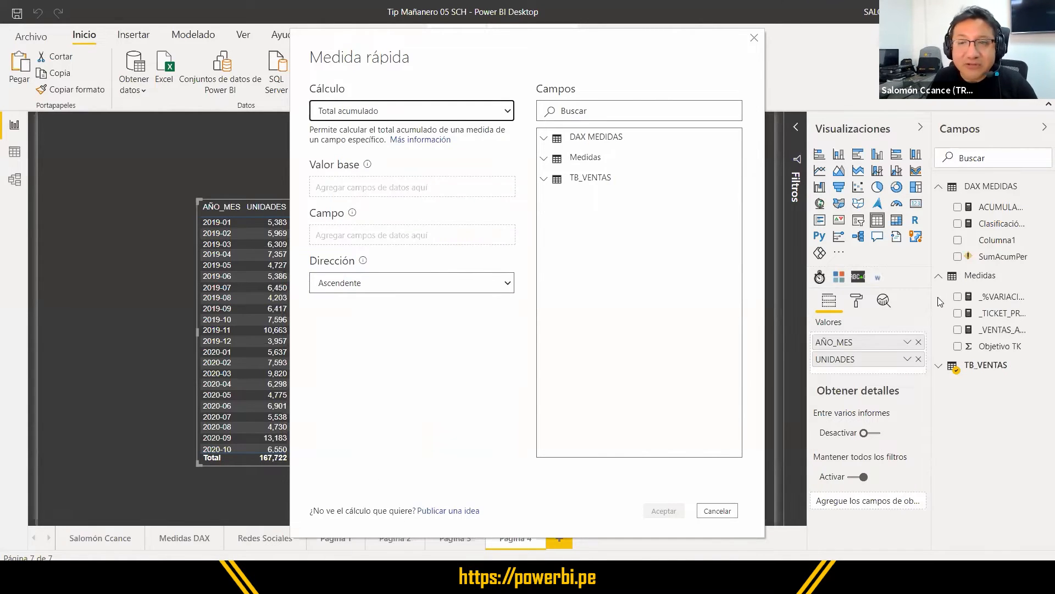
left_click(550, 183)
left_click_drag(579, 351, 425, 189)
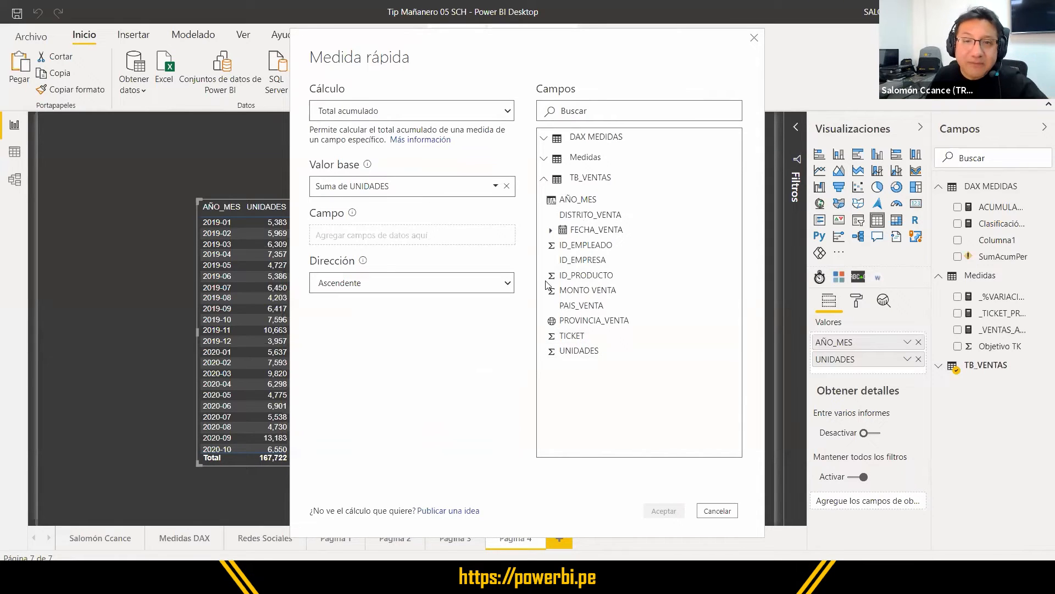
left_click_drag(577, 199, 432, 235)
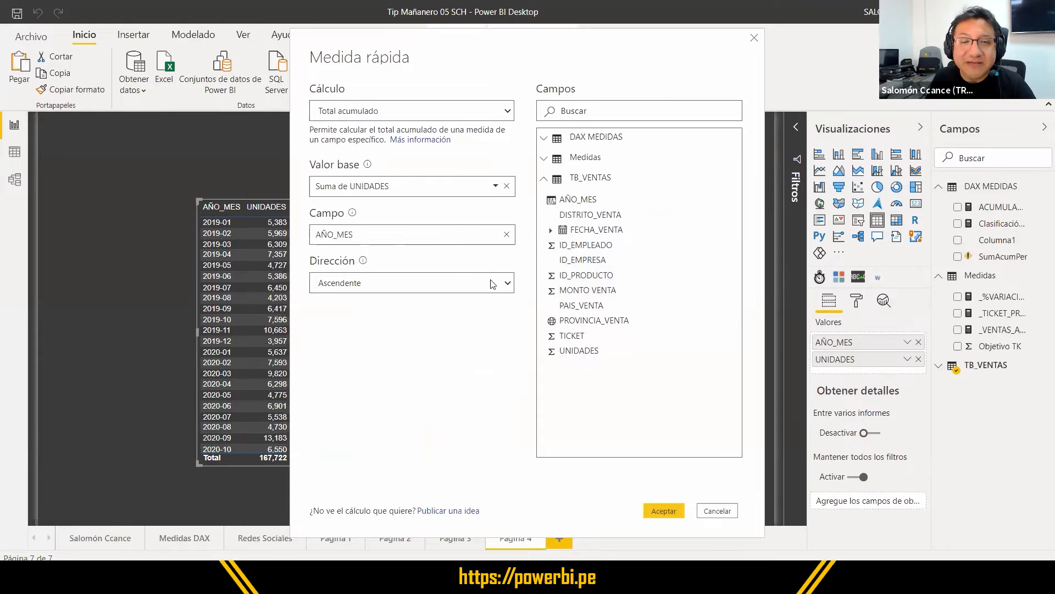
left_click(660, 510)
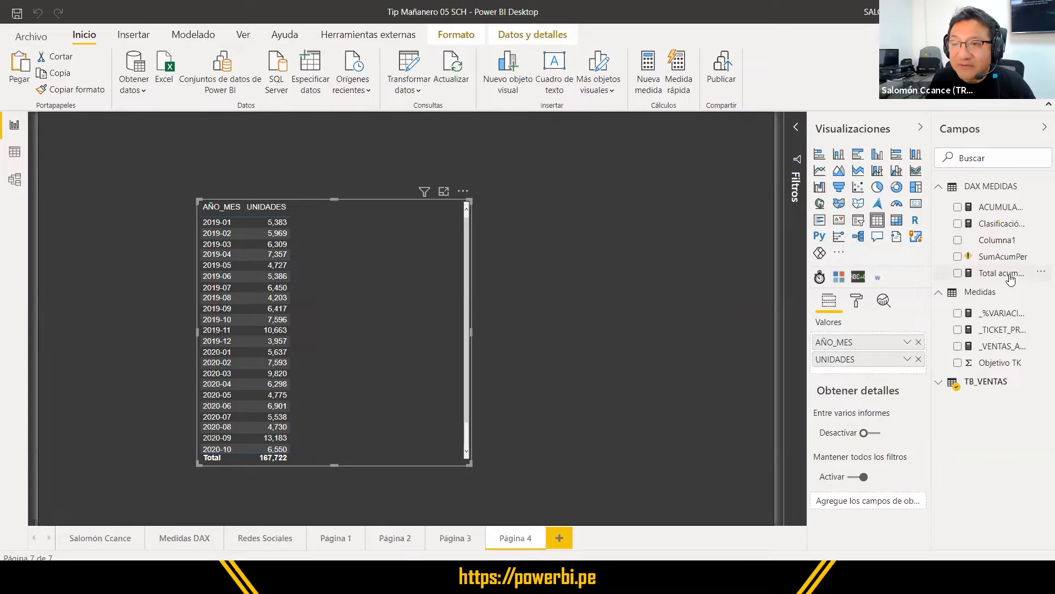
Step: Add the UNIDADES running total measure to the AÑO_MES table and move the table to the page's upper-left corner
left_click_drag(1011, 280, 416, 302)
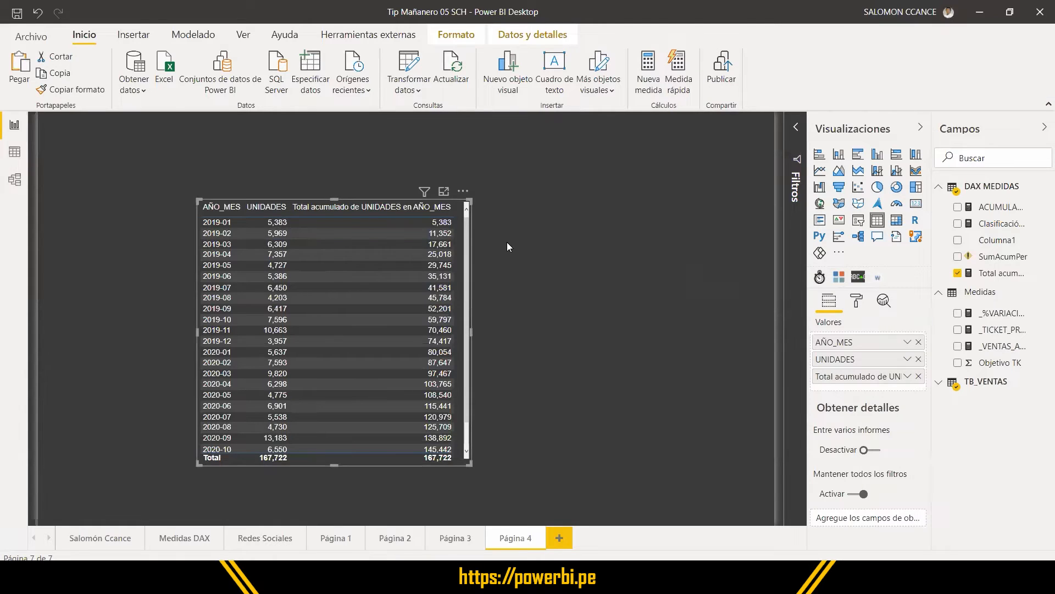
left_click_drag(463, 192, 304, 144)
left_click(617, 185)
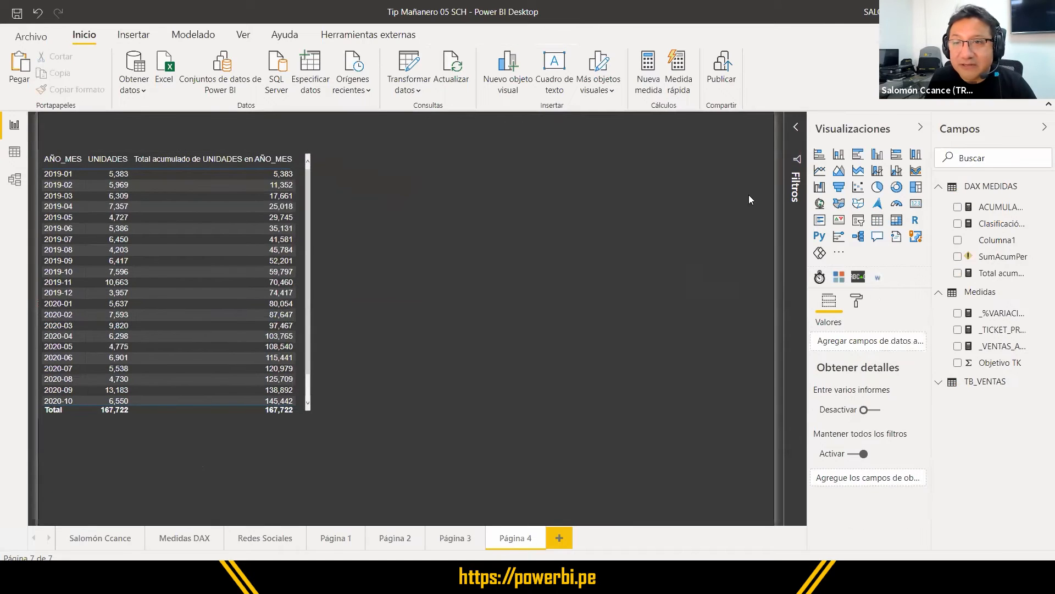
Step: Insert a line chart, place it beside the AÑO_MES table and enlarge it
left_click(820, 171)
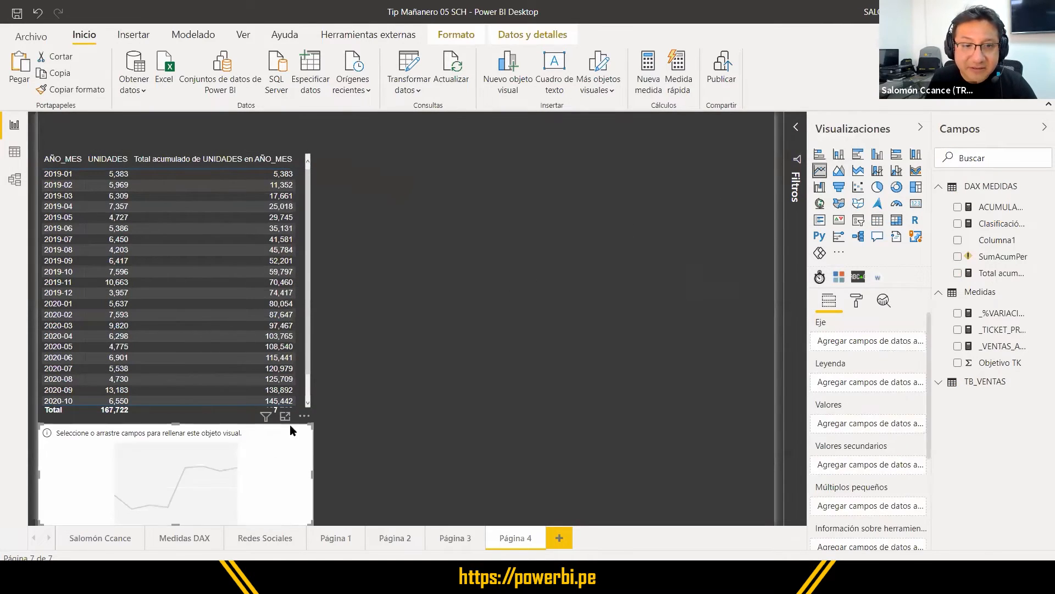
left_click_drag(299, 412, 615, 205)
left_click_drag(622, 317, 740, 383)
Step: Plot the UNIDADES running total measure against AÑO_MES in the line chart and make the chart taller
left_click(977, 384)
left_click_drag(868, 350, 868, 346)
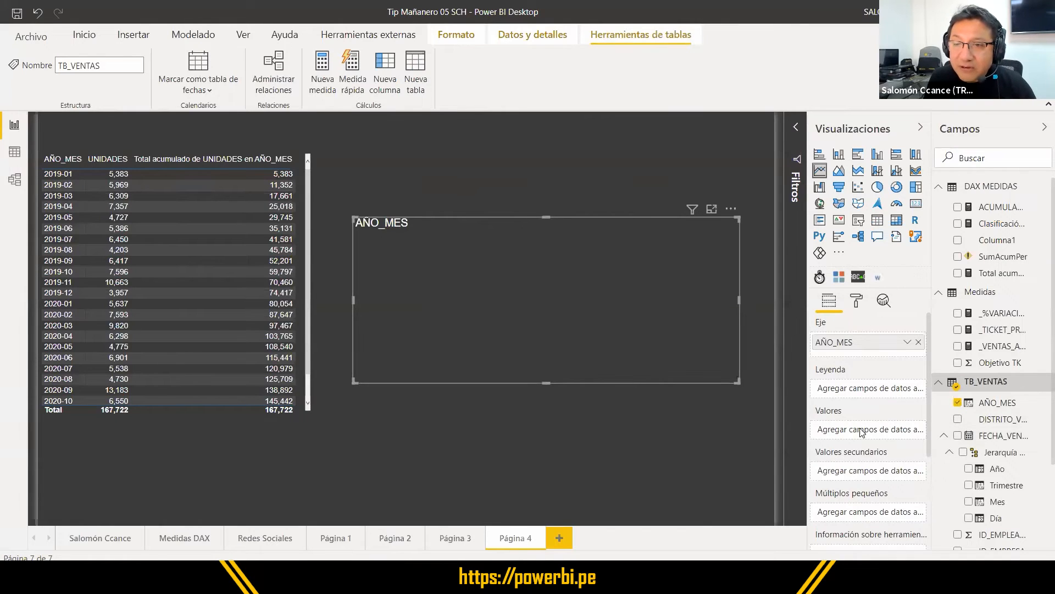
left_click_drag(980, 274, 869, 431)
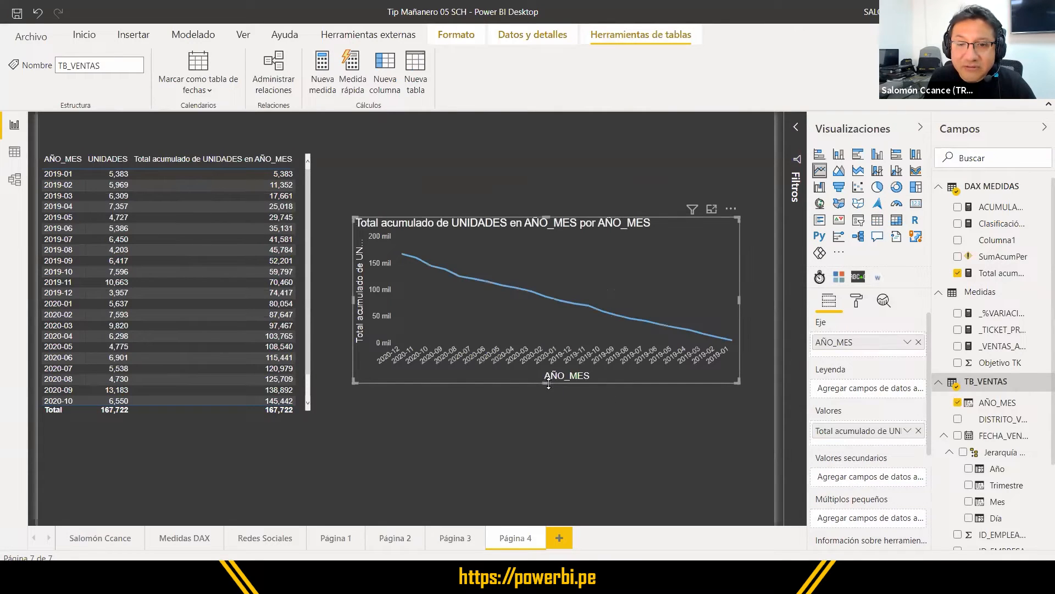
left_click_drag(547, 427, 544, 431)
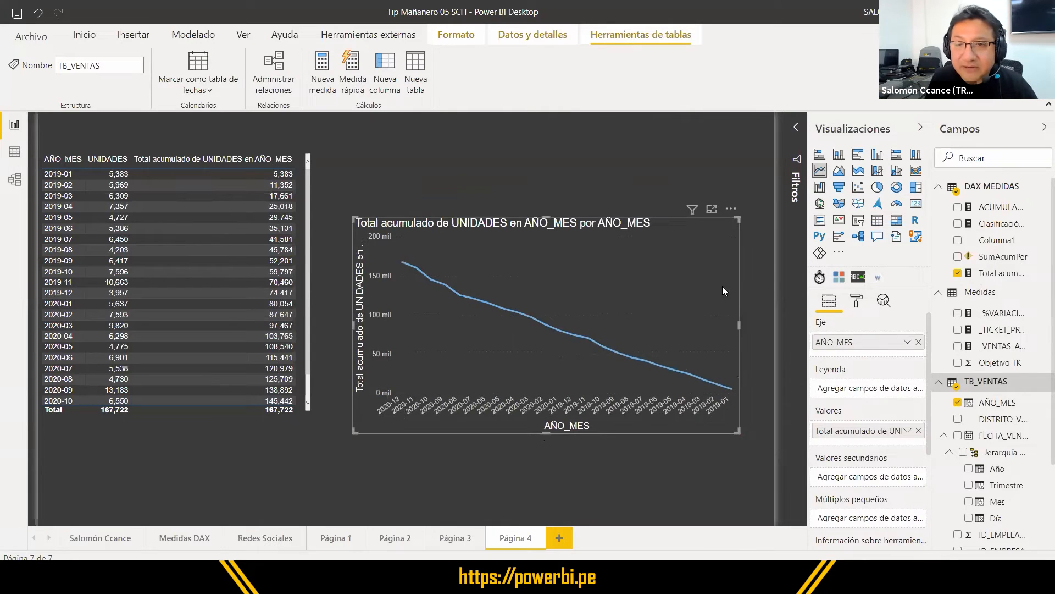
Step: Sort the line chart by AÑO_MES in ascending order and widen the chart toward the table
left_click(731, 209)
mouse_move(756, 322)
left_click(851, 324)
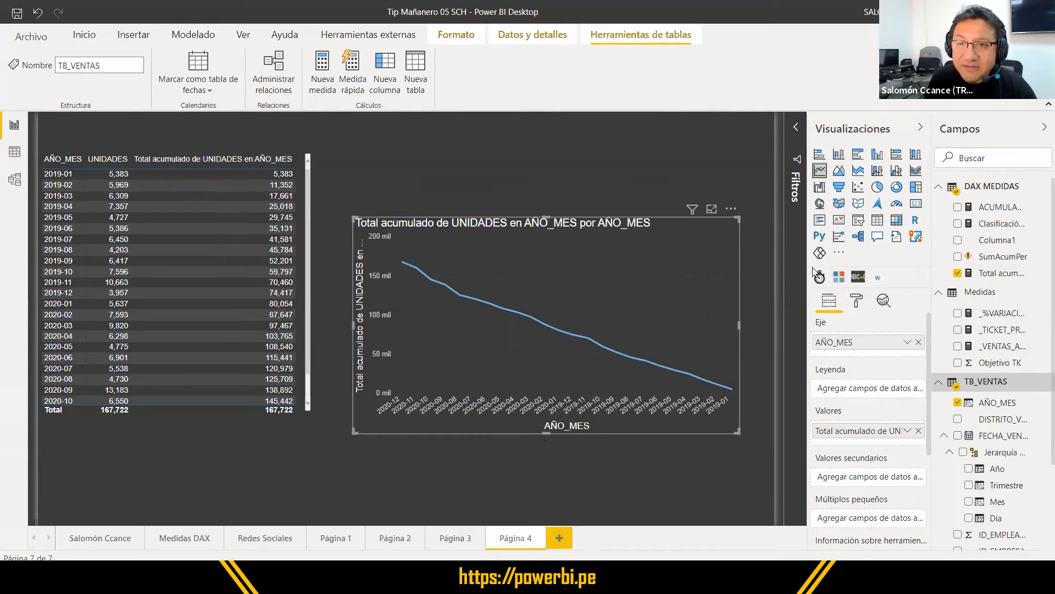
left_click(730, 210)
left_click(773, 300)
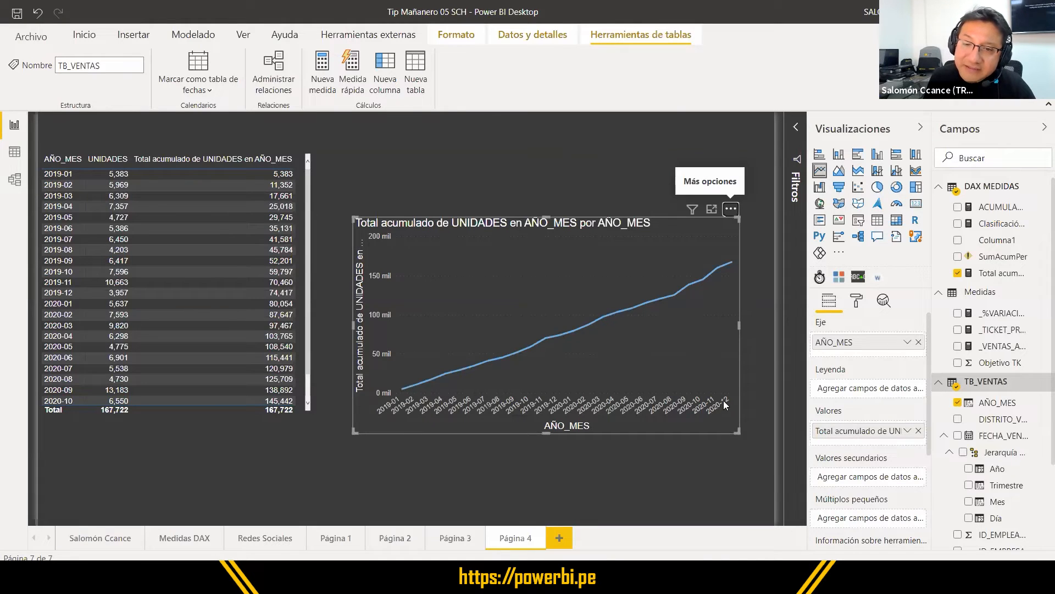
left_click_drag(354, 324, 320, 325)
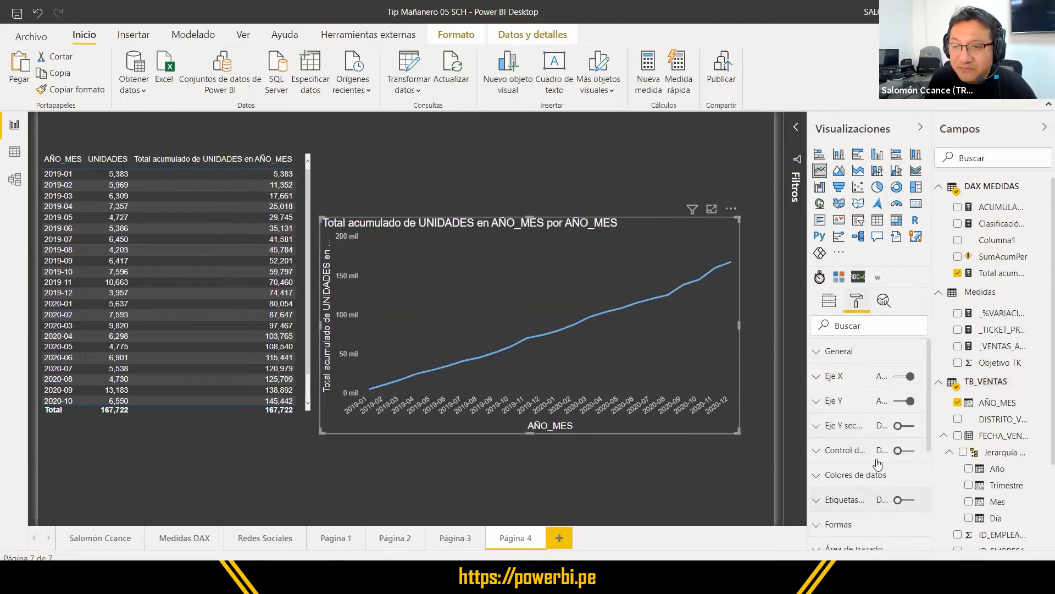
Step: Turn on line markers and data labels for the line chart and extend its right edge slightly
left_click(861, 524)
scroll(869, 495, "down", 4)
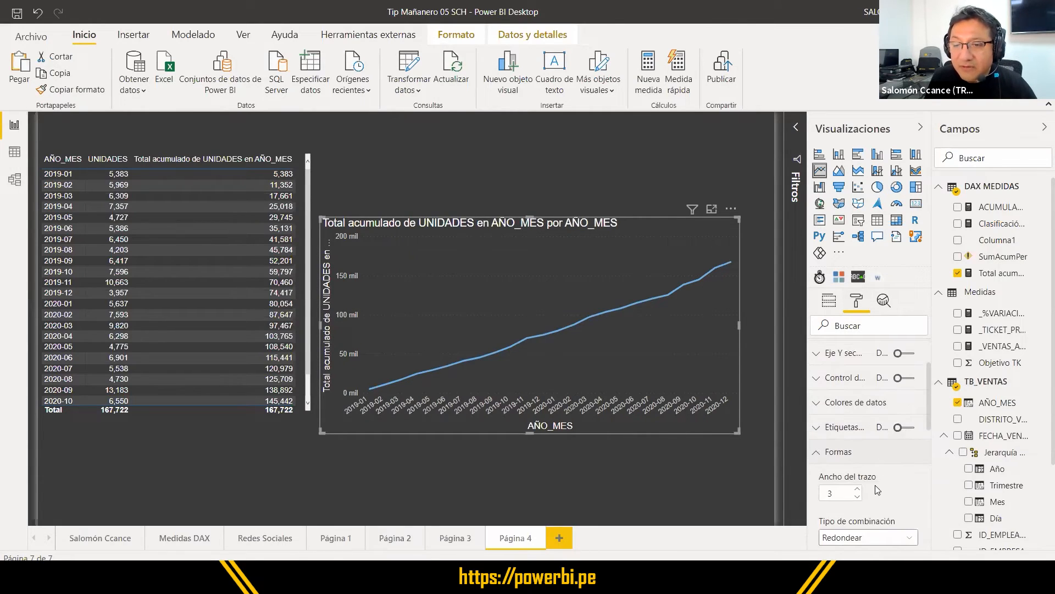
scroll(881, 517, "down", 2)
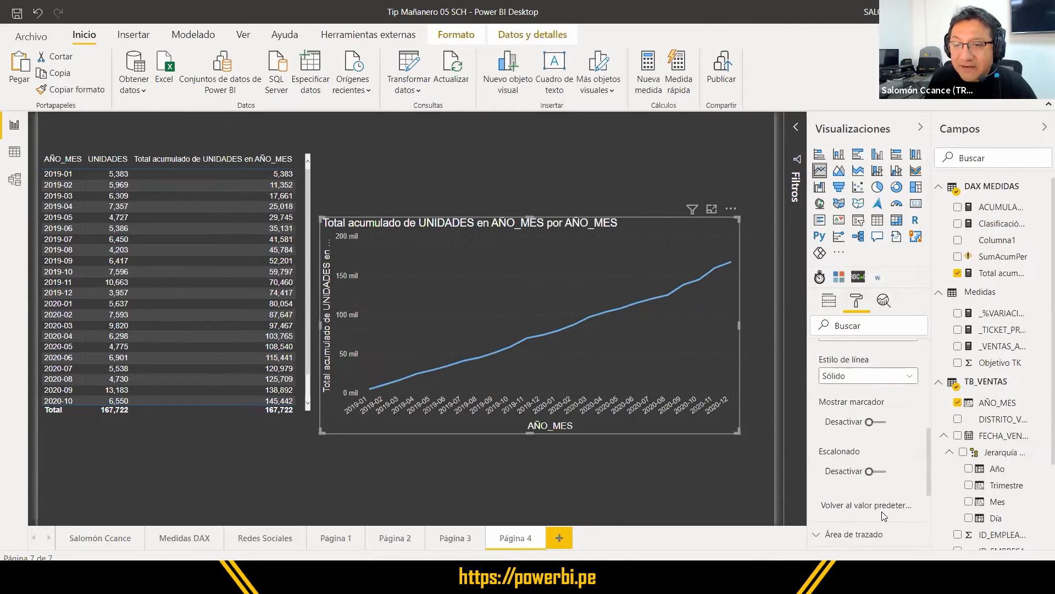
left_click(878, 422)
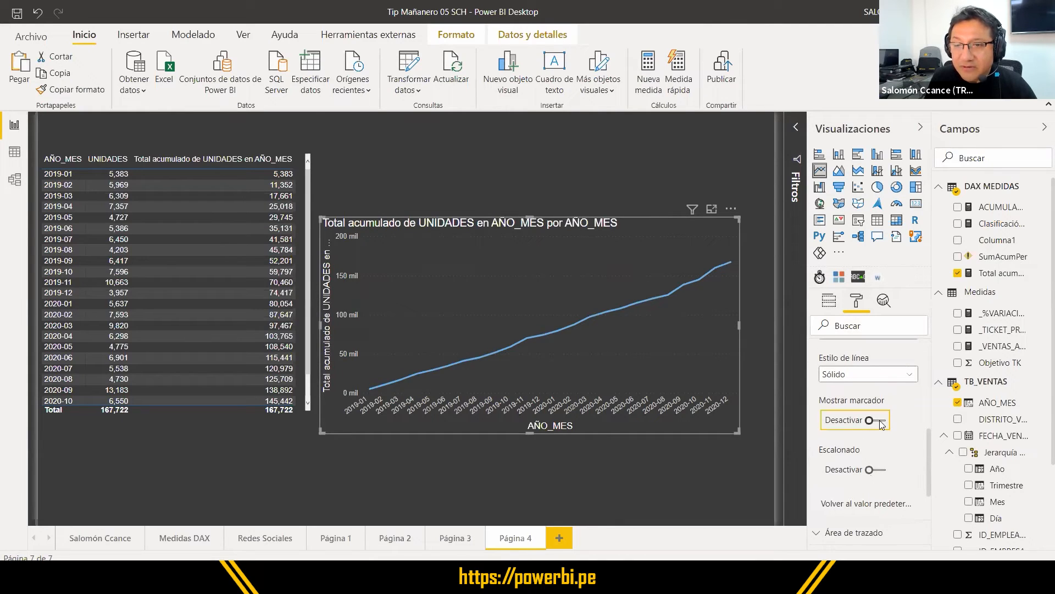
scroll(888, 397, "up", 5)
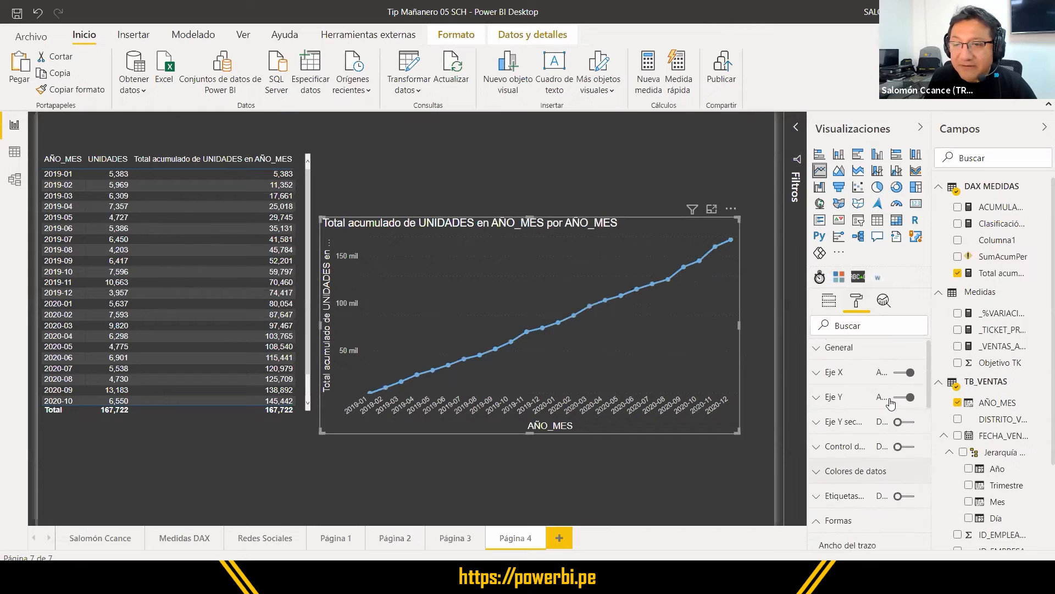
left_click(905, 498)
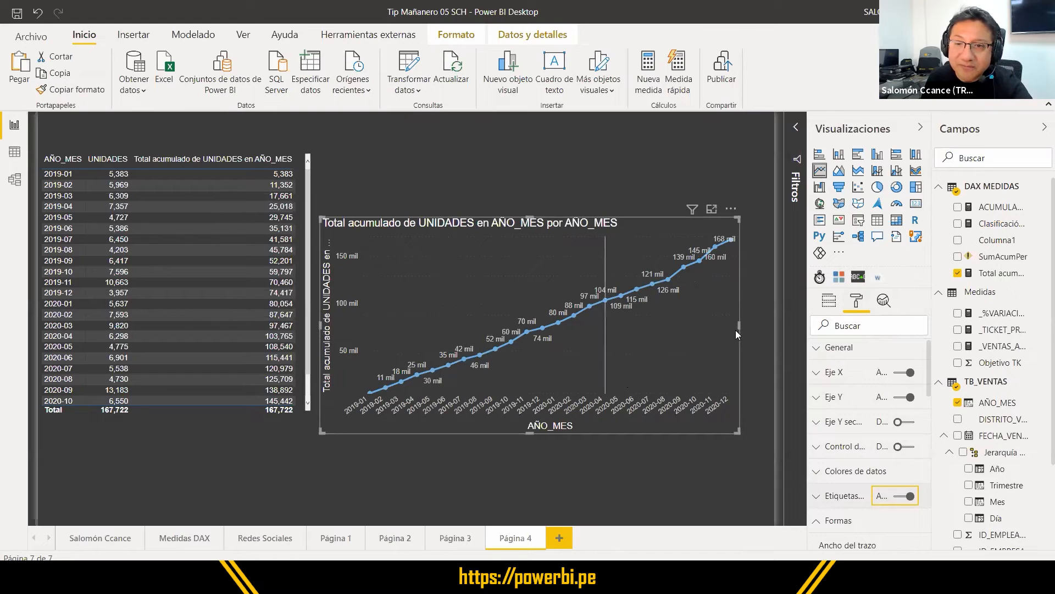
left_click_drag(765, 324, 769, 324)
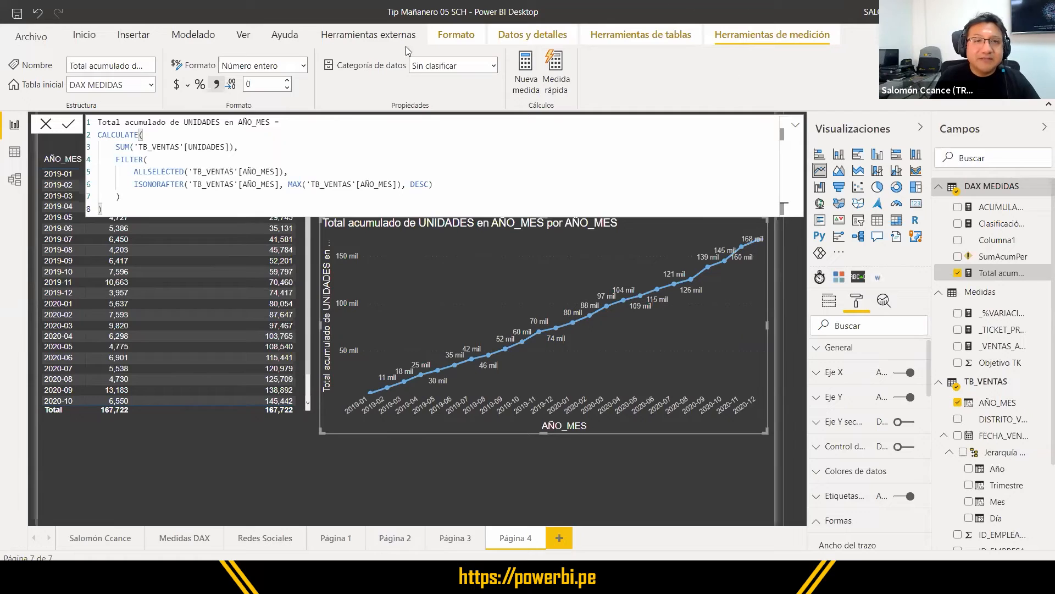
Step: Review the name and DAX formula of the UNIDADES running total measure and the tables in the field list
left_click_drag(272, 122, 64, 122)
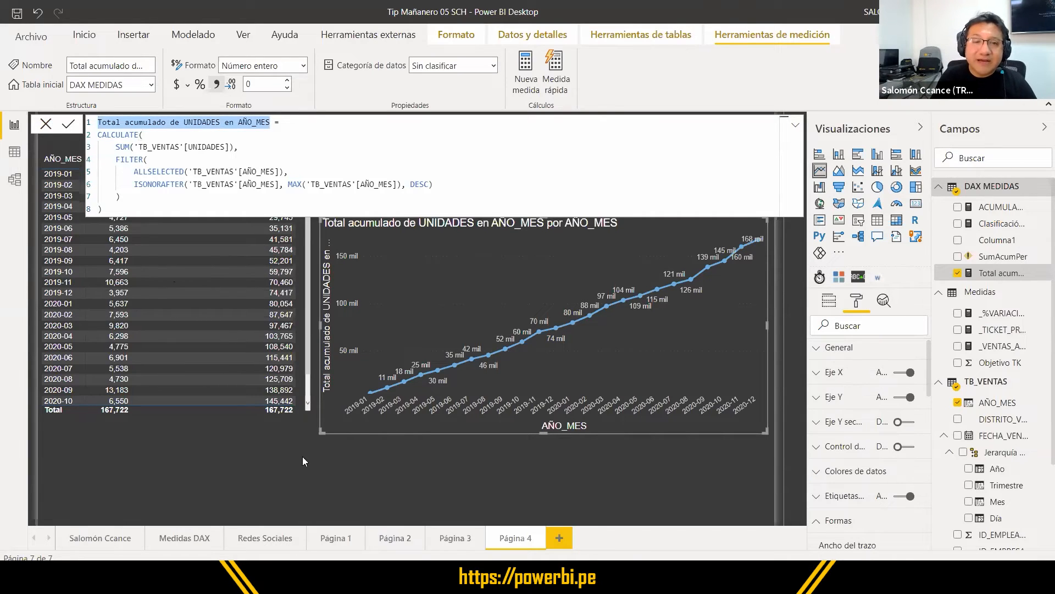
left_click(552, 431)
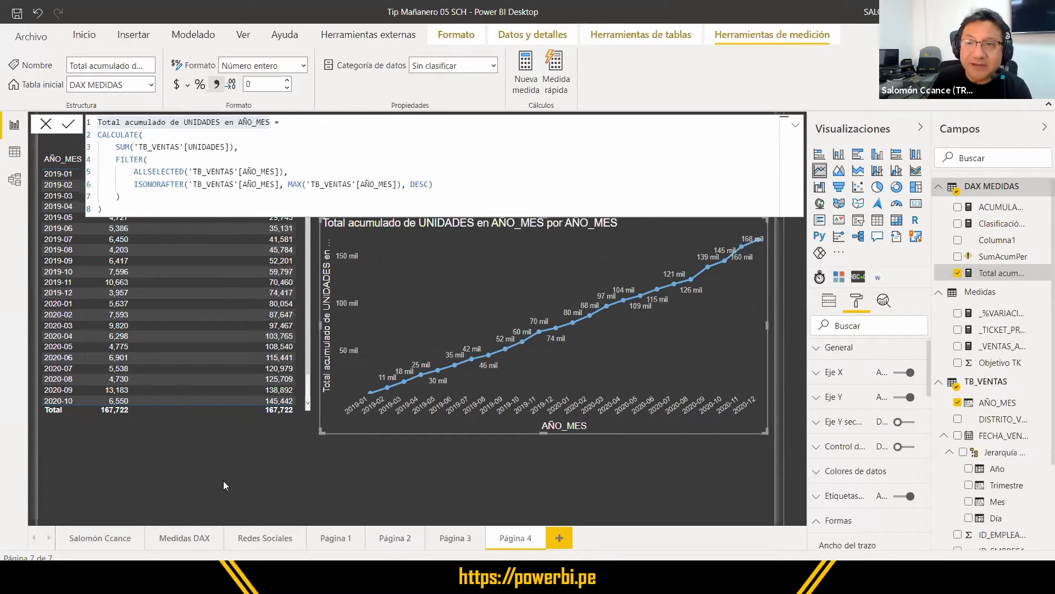
left_click(987, 187)
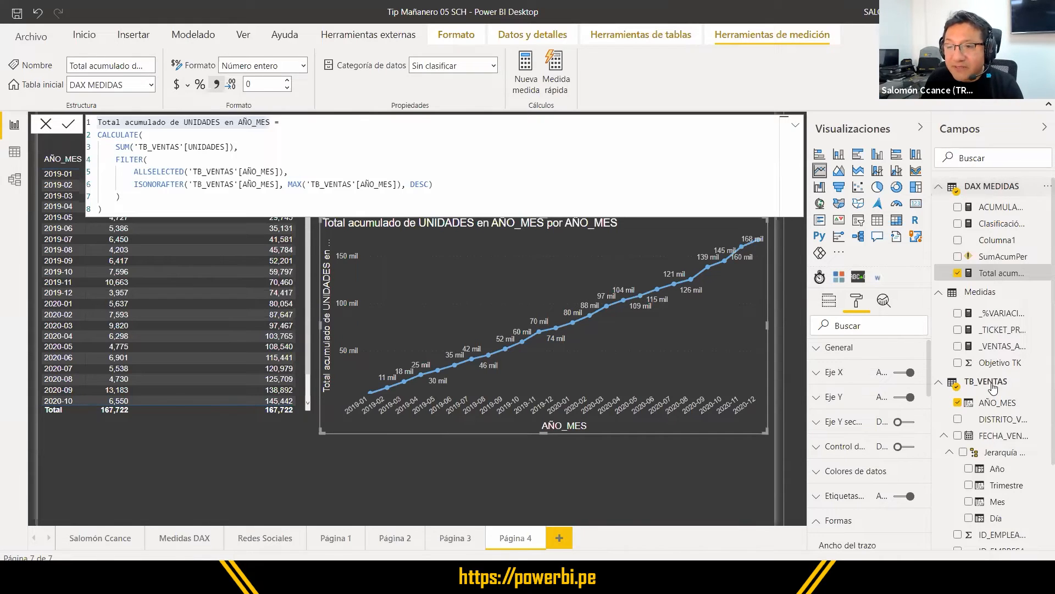
left_click(987, 295)
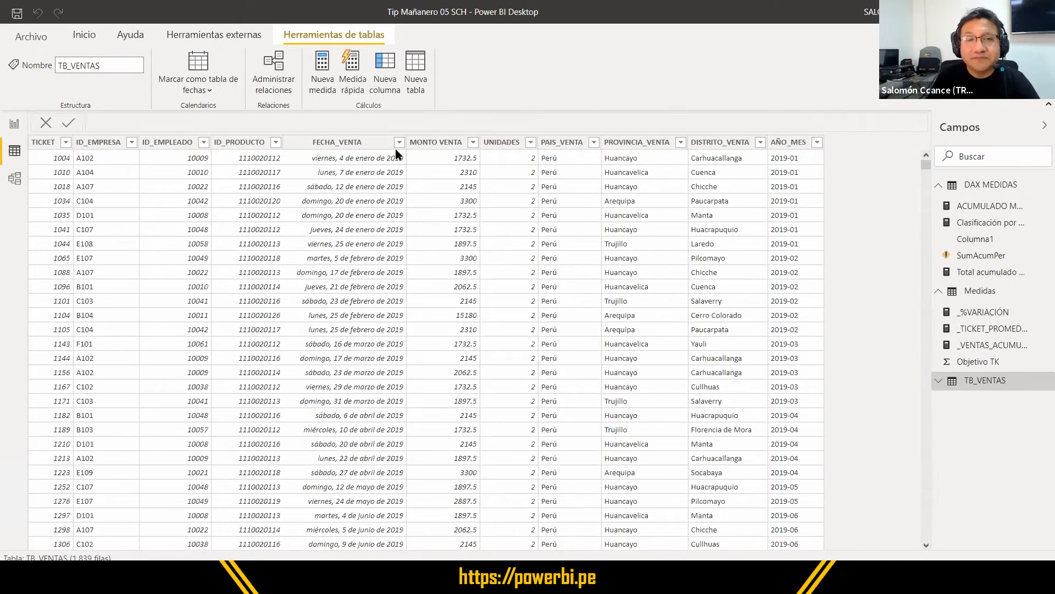
Step: In the TB_VENTAS data, sort the rows by TICKET in ascending order and compare the TICKET and MONTO VENTA columns
left_click(452, 144)
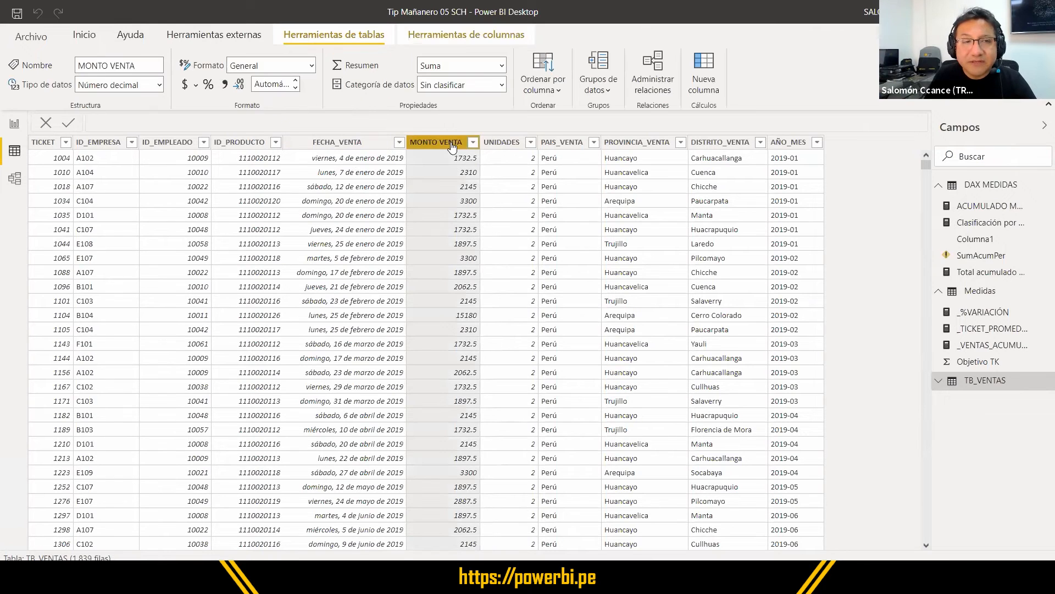
left_click(53, 144)
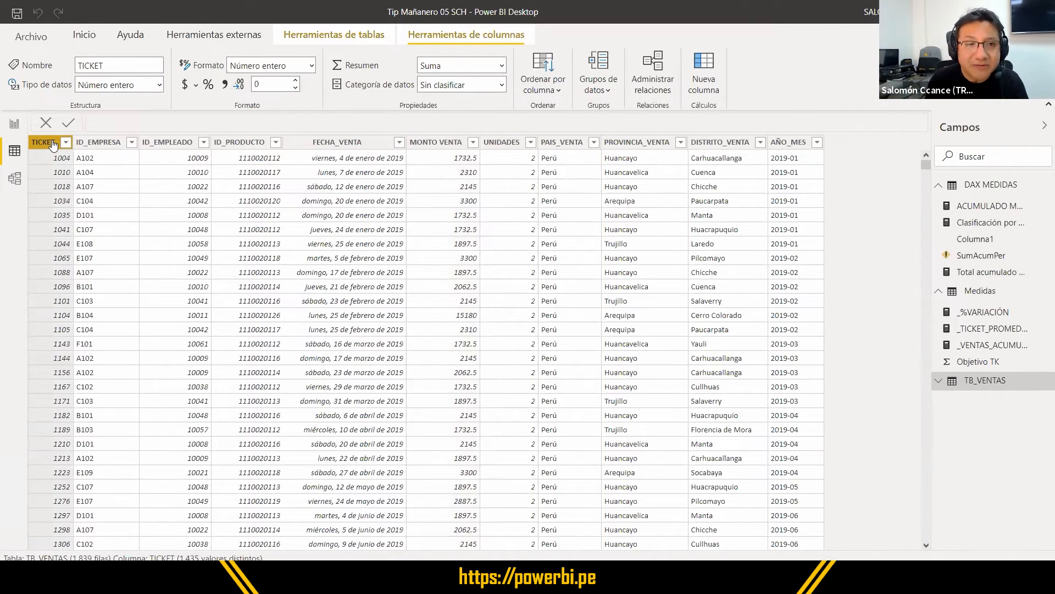
left_click(446, 144)
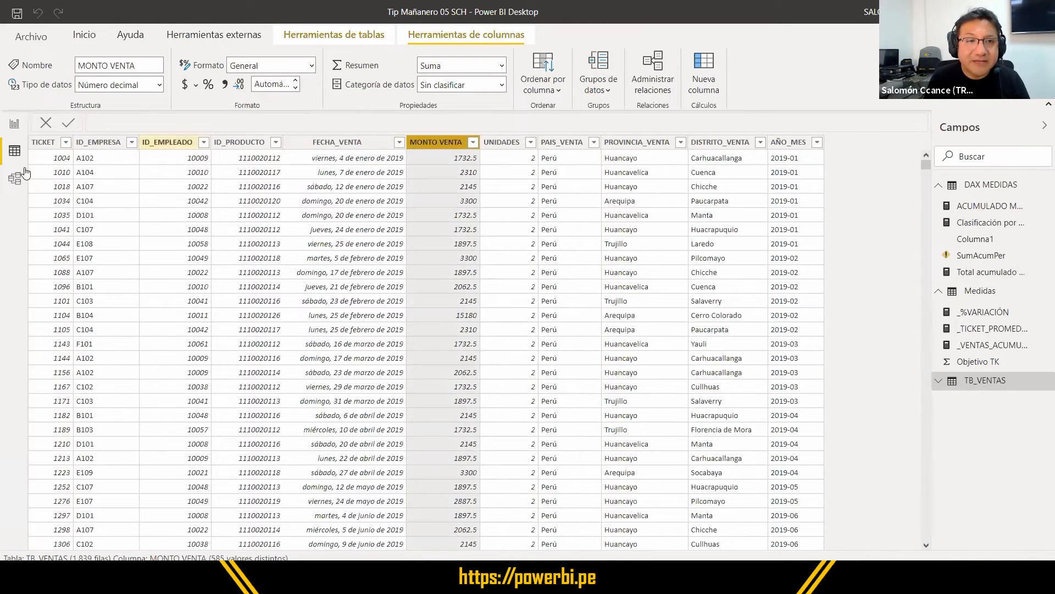
left_click(38, 144)
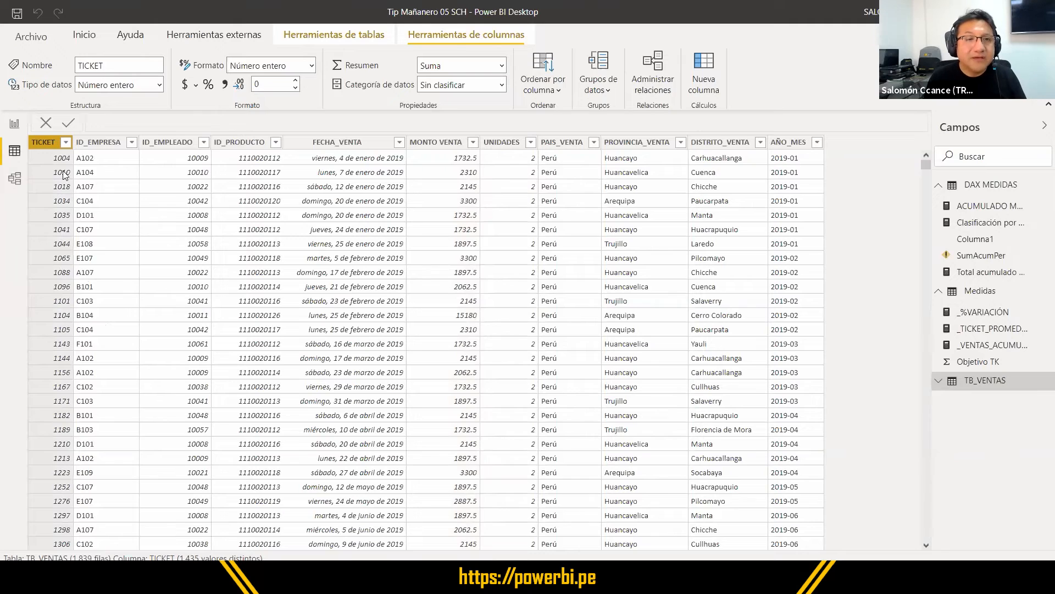
left_click(65, 143)
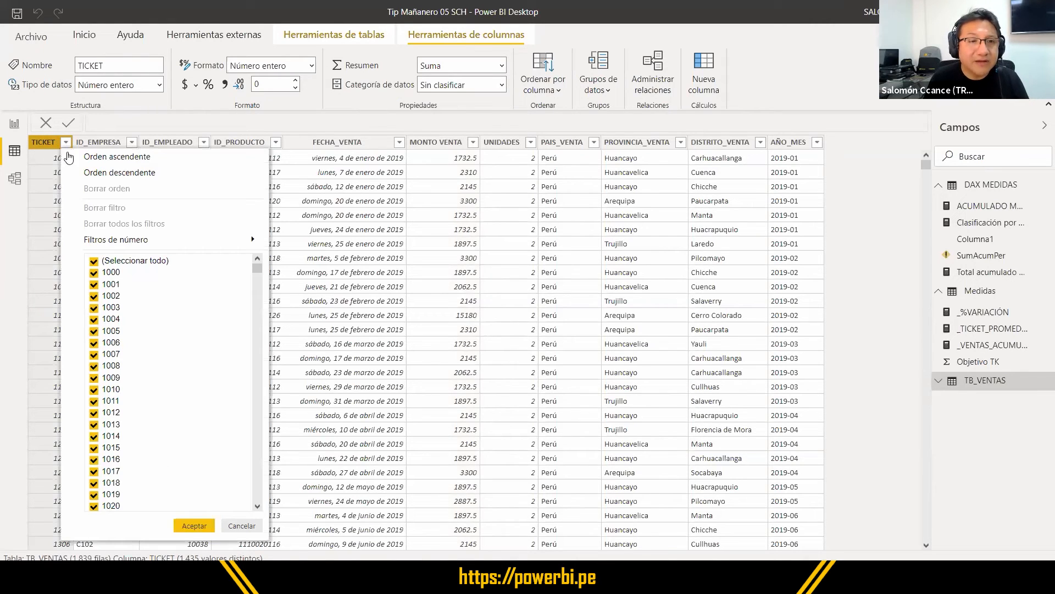
left_click(103, 157)
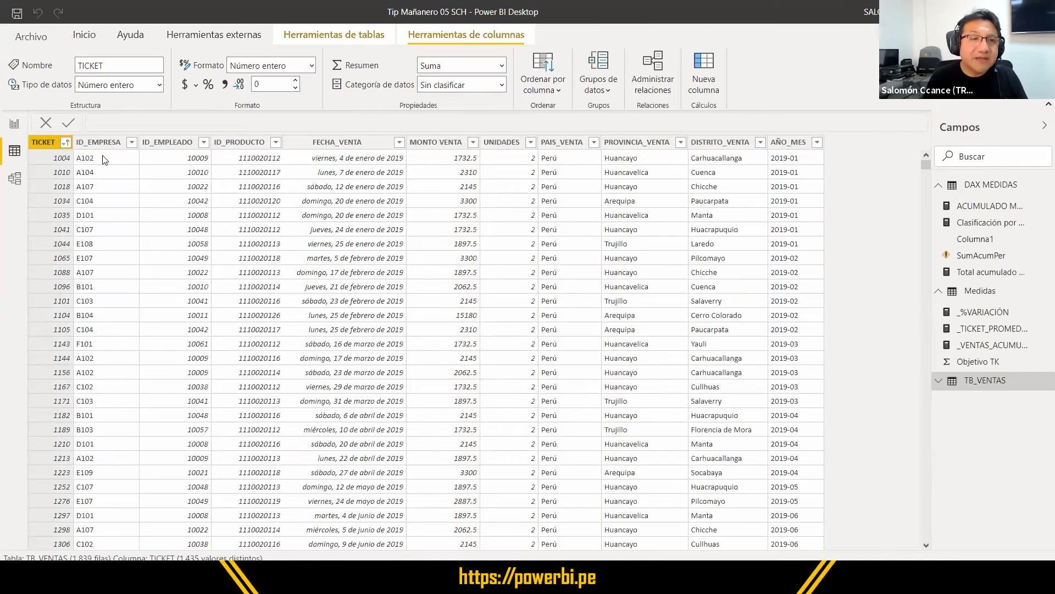
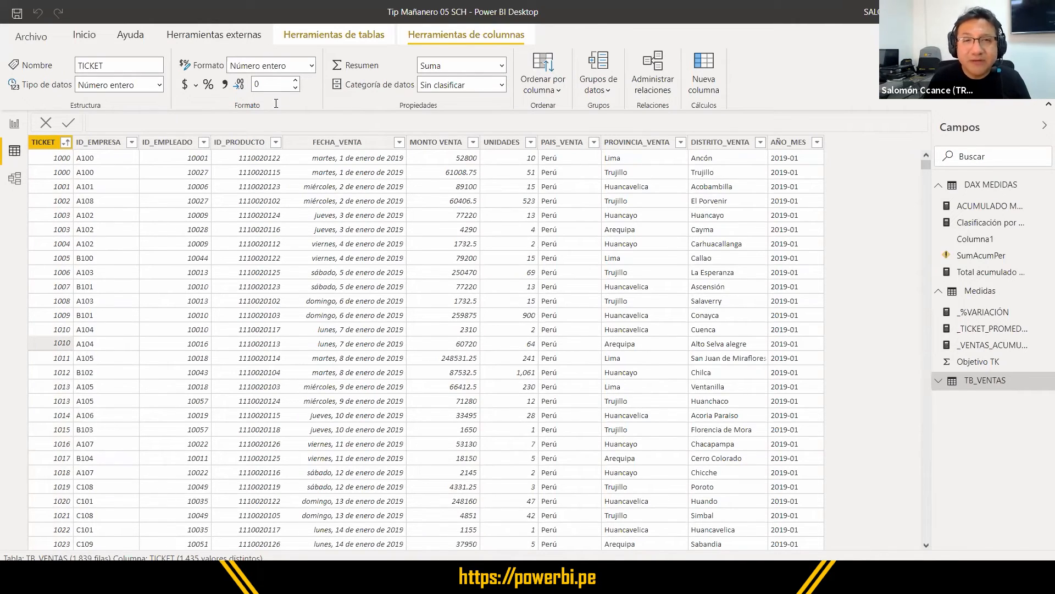
left_click(436, 142)
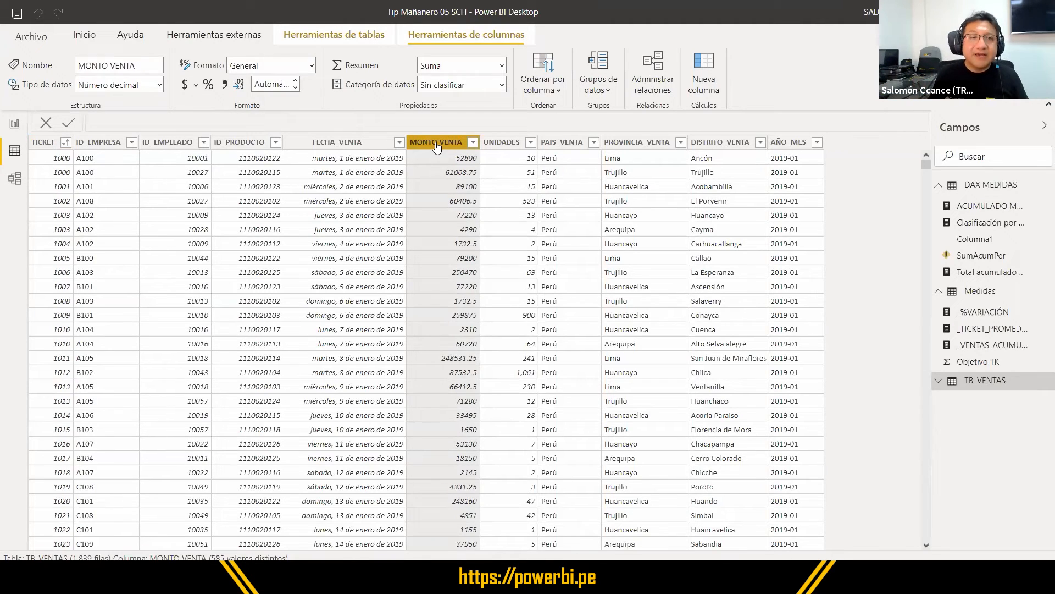
left_click(42, 144)
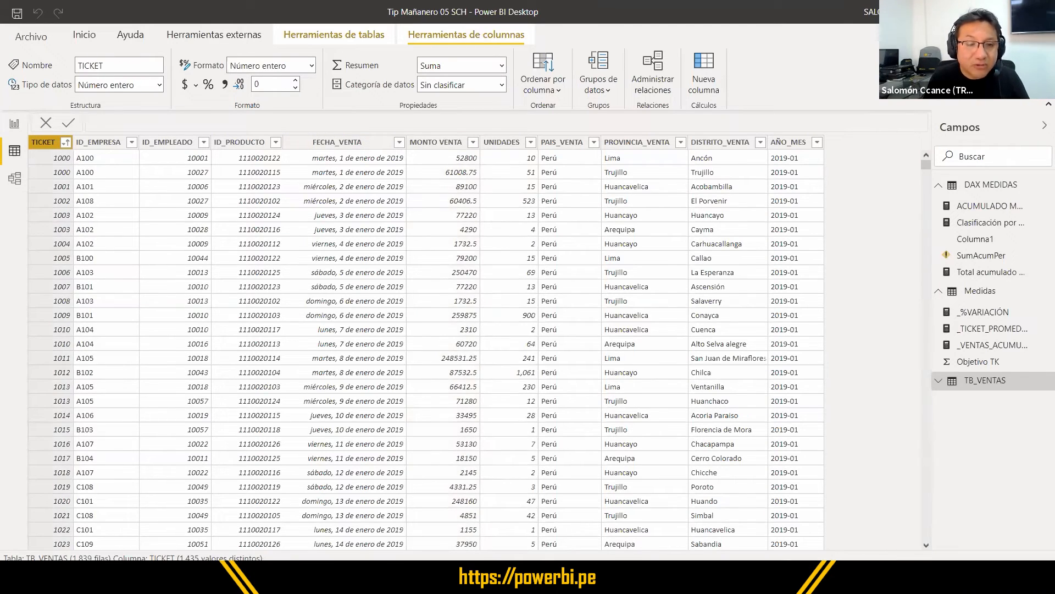
Step: Open Notepad (Bloc de notas) and write the example formula =SUM([CAMPO]) on the first line
key("super")
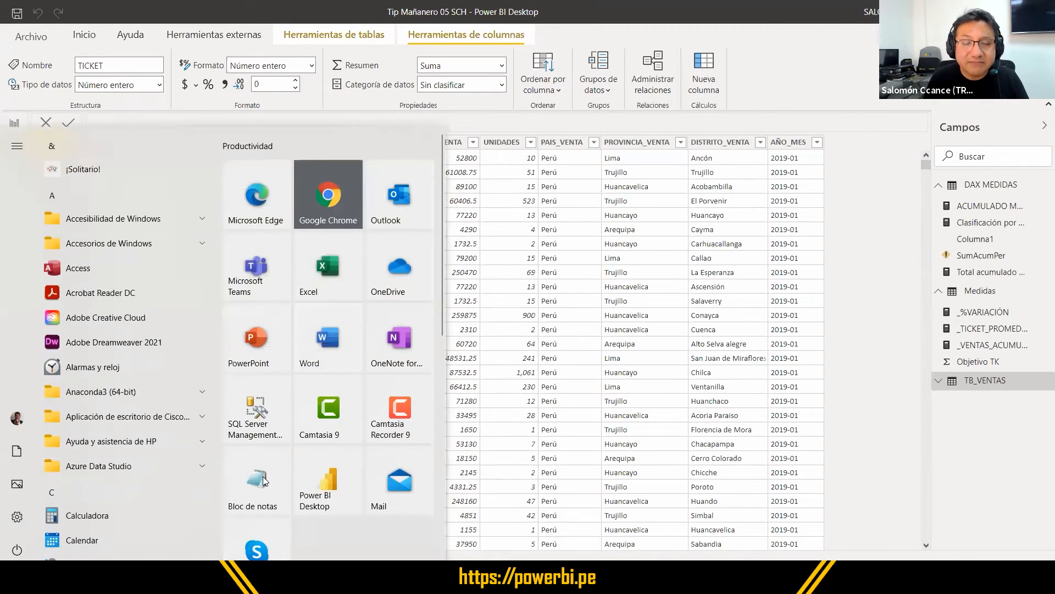
left_click(259, 480)
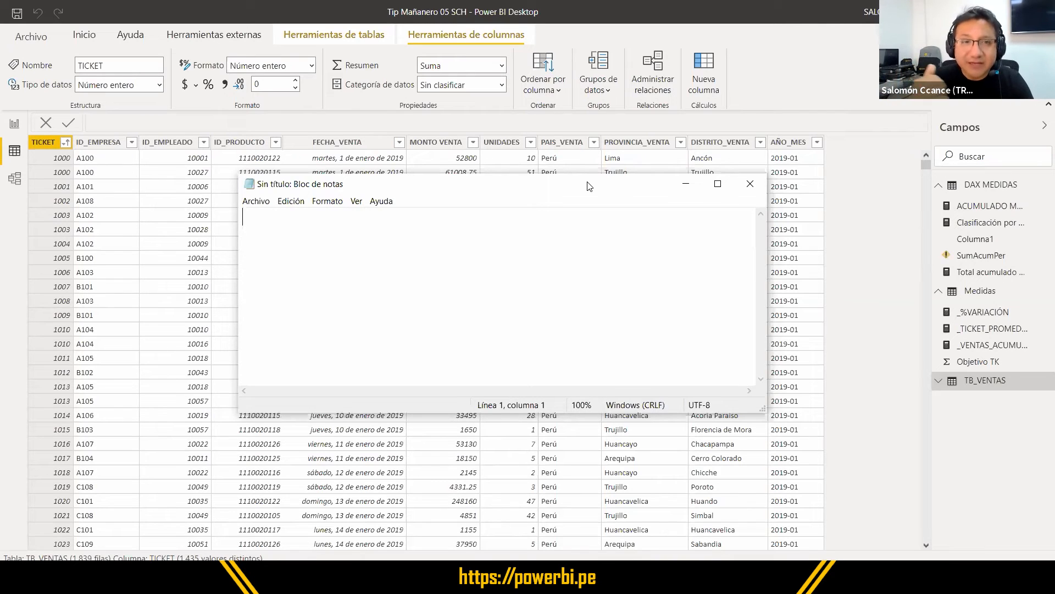
type("=")
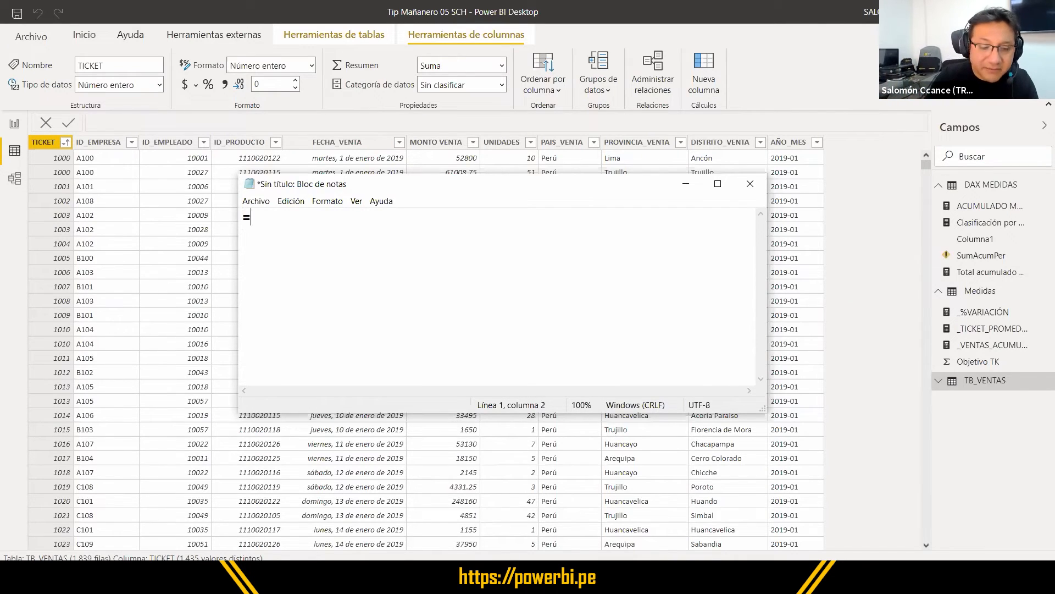
type("SUM")
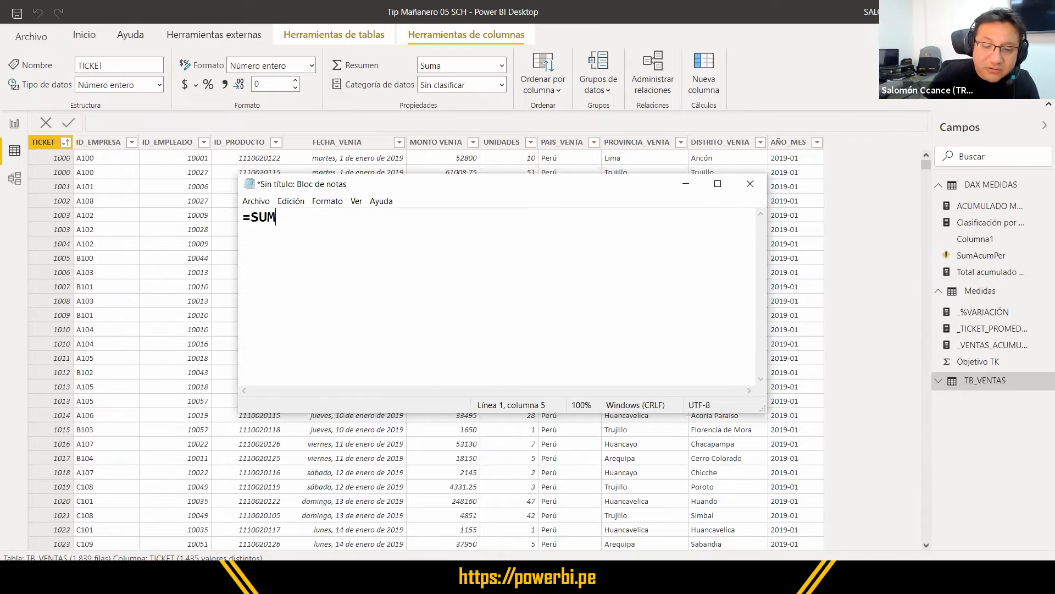
type("([CAMP")
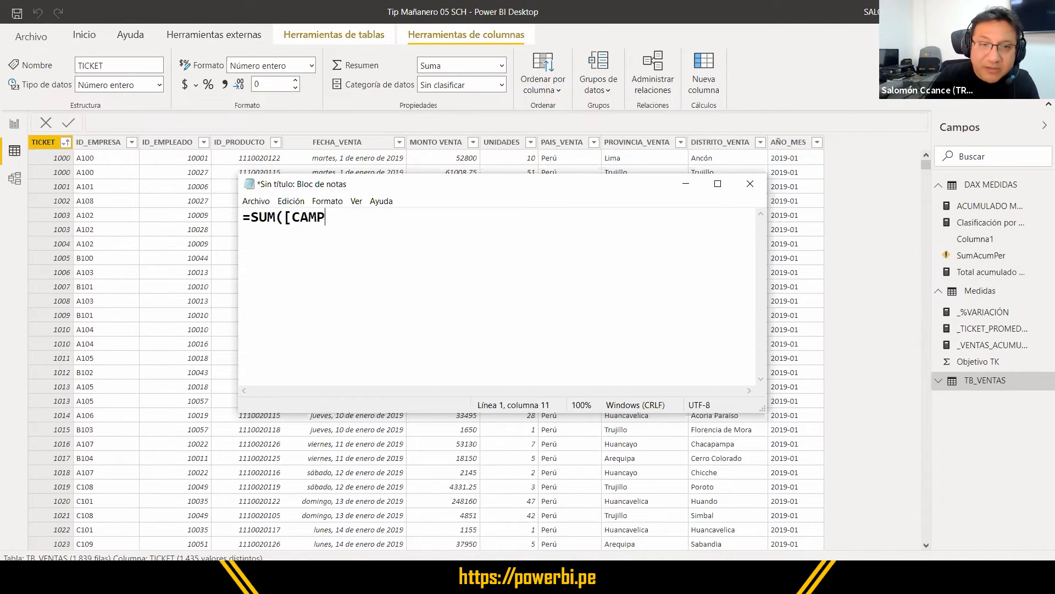
type("O]) ")
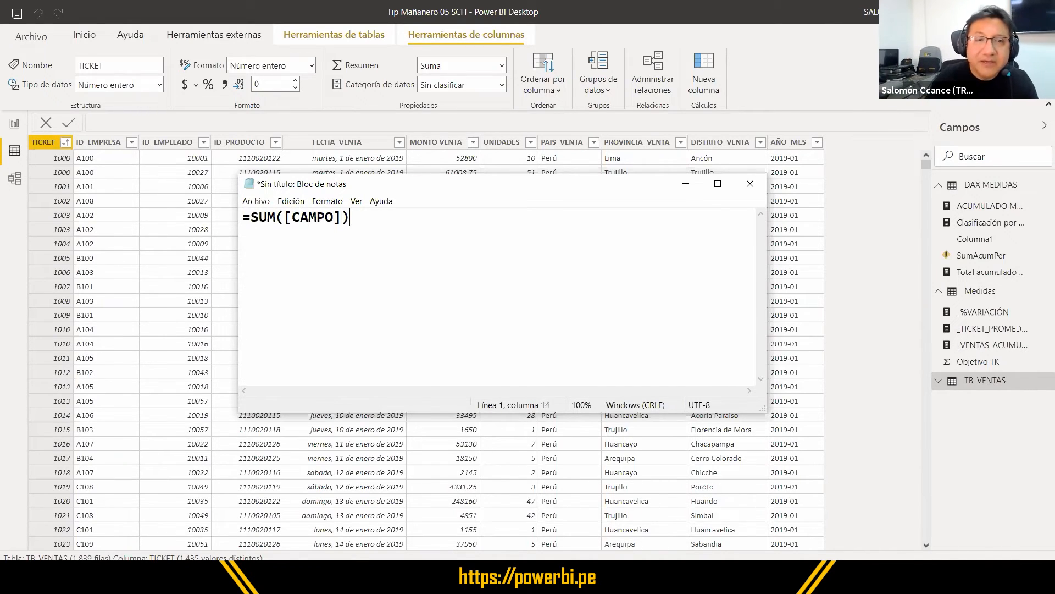
Step: Write =DISTINTCOUNT([CAMPO]) on the second line of the note
type("=")
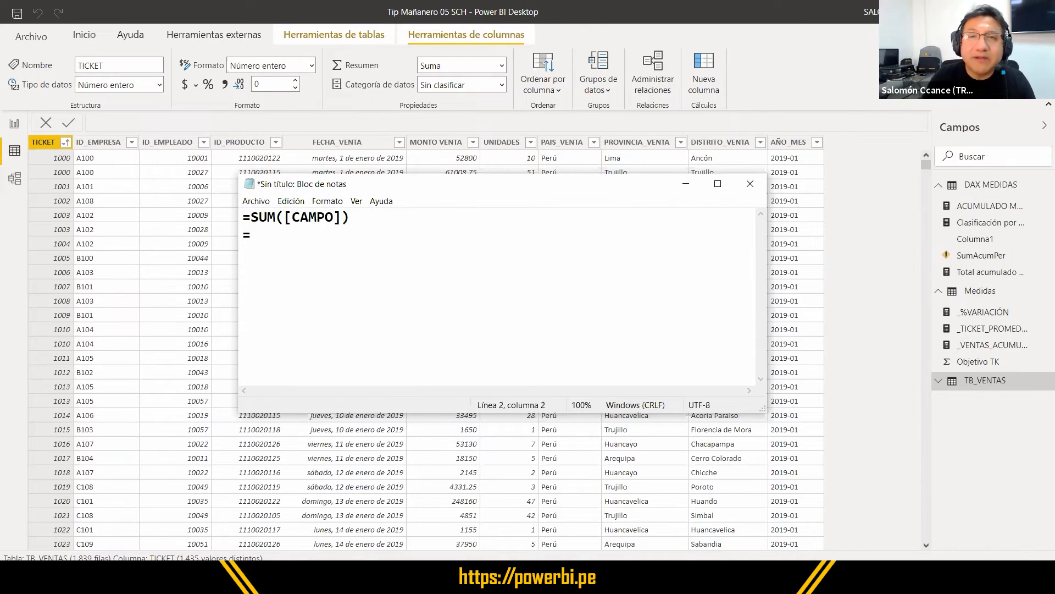
type("DIS")
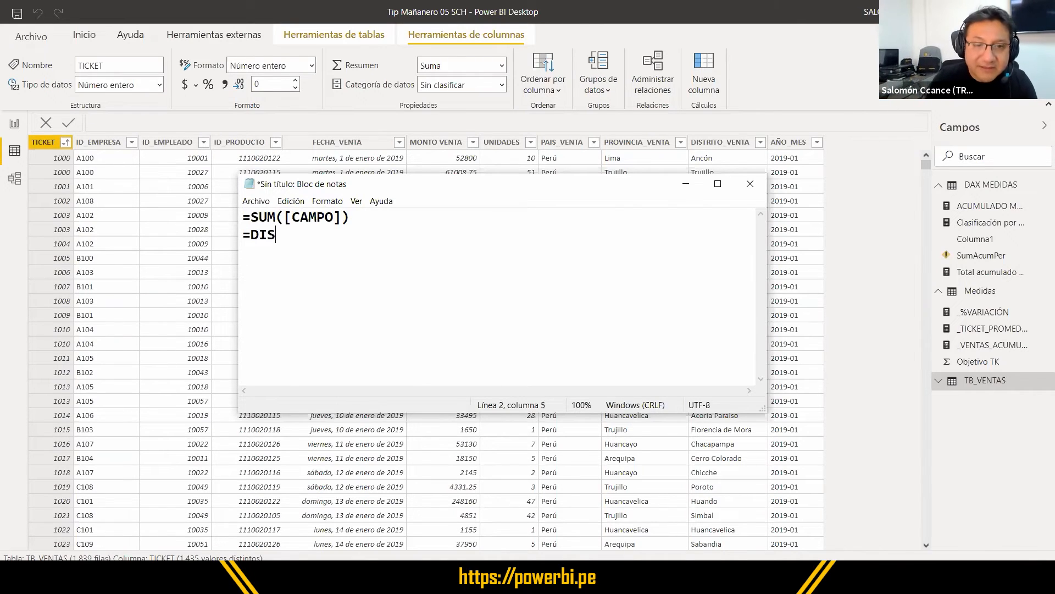
type("TINTCP")
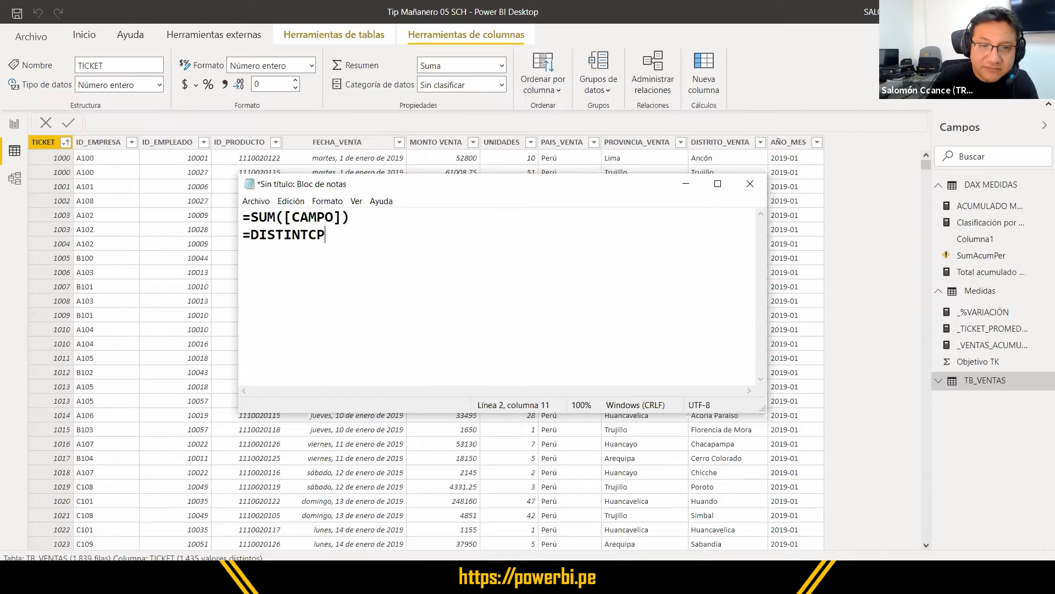
key("BackSpace")
type("OUNT([CAMPO])")
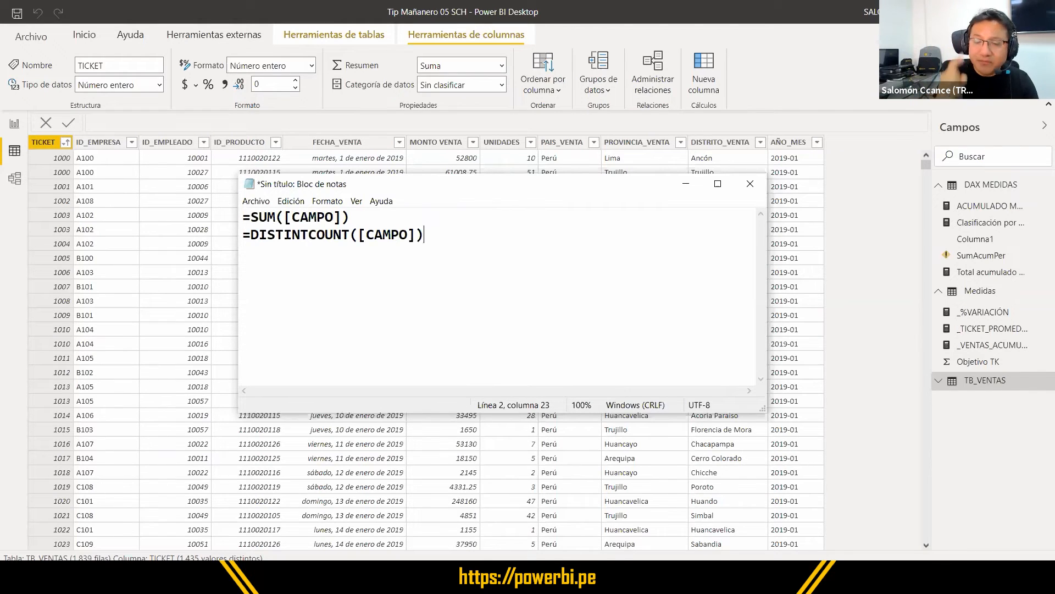
Step: Add the function names =COUNT and =COUNTA on two new lines below the distinct count formula
key("Return")
type("=")
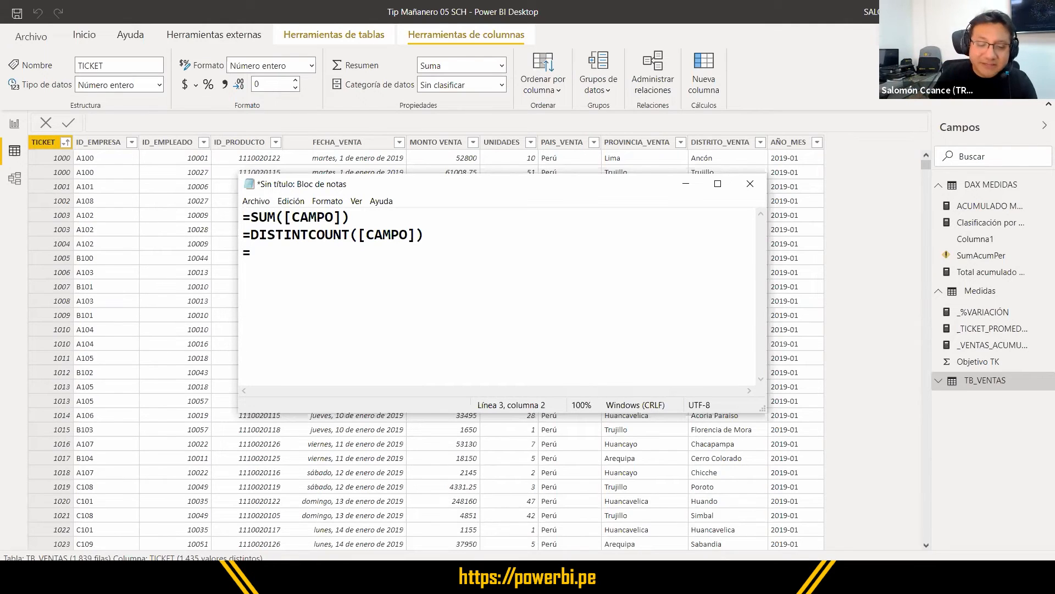
type("COUNT")
key("Return")
type("=COUNTA")
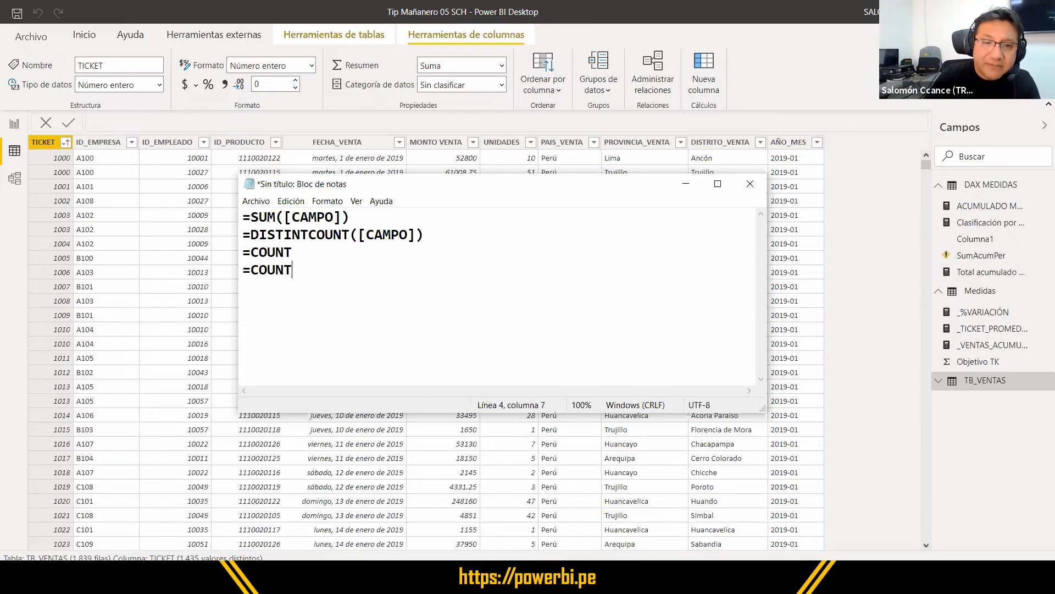
Step: Copy the ([CAMPO]) argument from the =DISTINTCOUNT line and append it to the =COUNT and =COUNTA lines
key("Up")
key("Up")
key("Right")
key("Right")
key("Right")
key("Right")
key("Right")
key("Right")
key("Right")
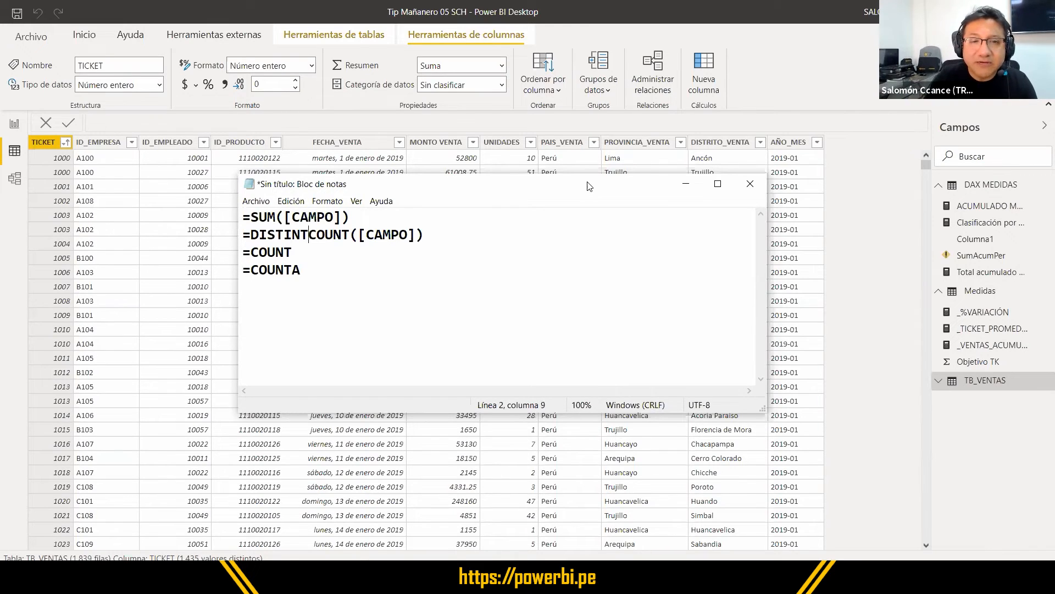
key("shift+End")
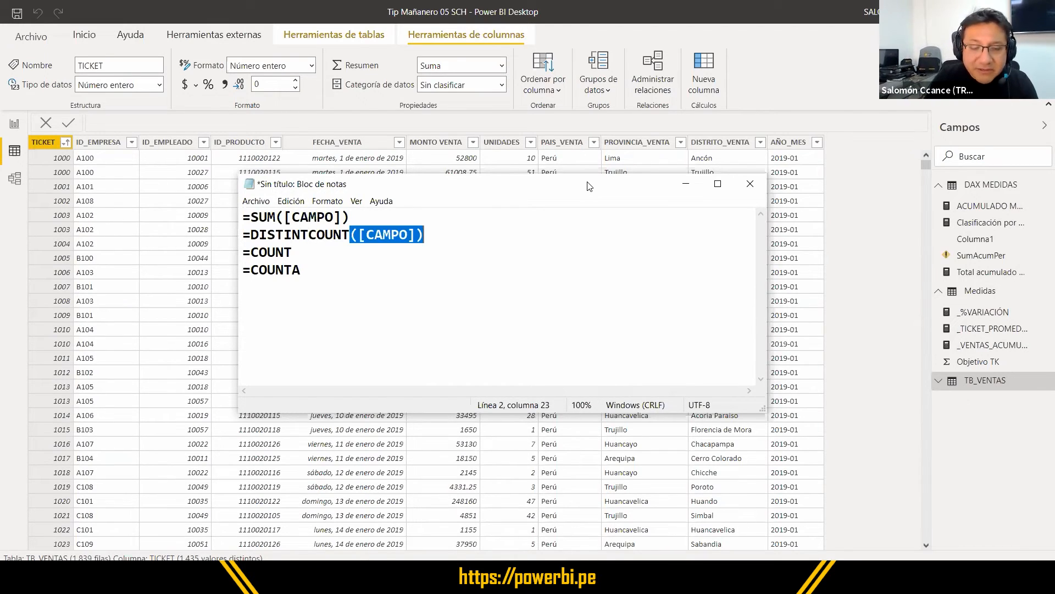
key("ctrl+c")
key("Down")
key("ctrl+v")
key("Down")
key("ctrl+v")
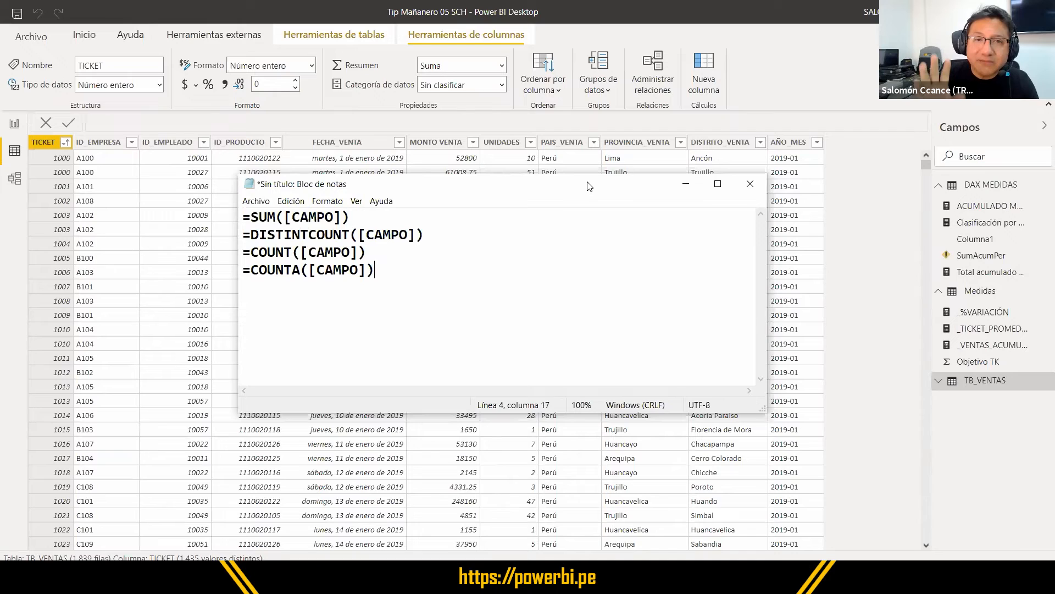
Step: Start a fifth line with the formula =DIVIDE( and the arguments Numerador, Denominador
key("Return")
type("=DIVE")
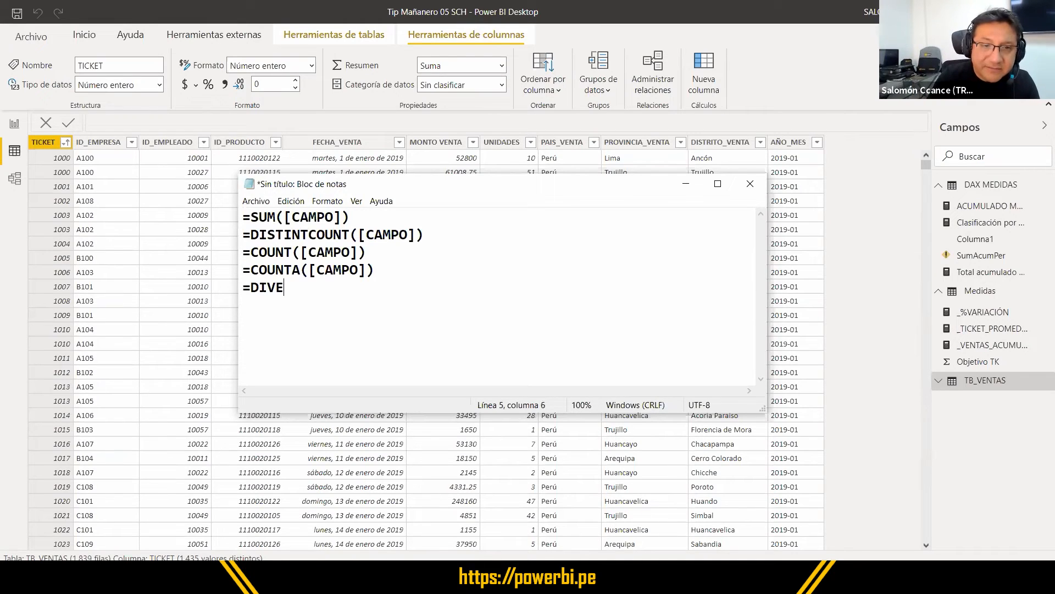
key("BackSpace")
type("IDE(")
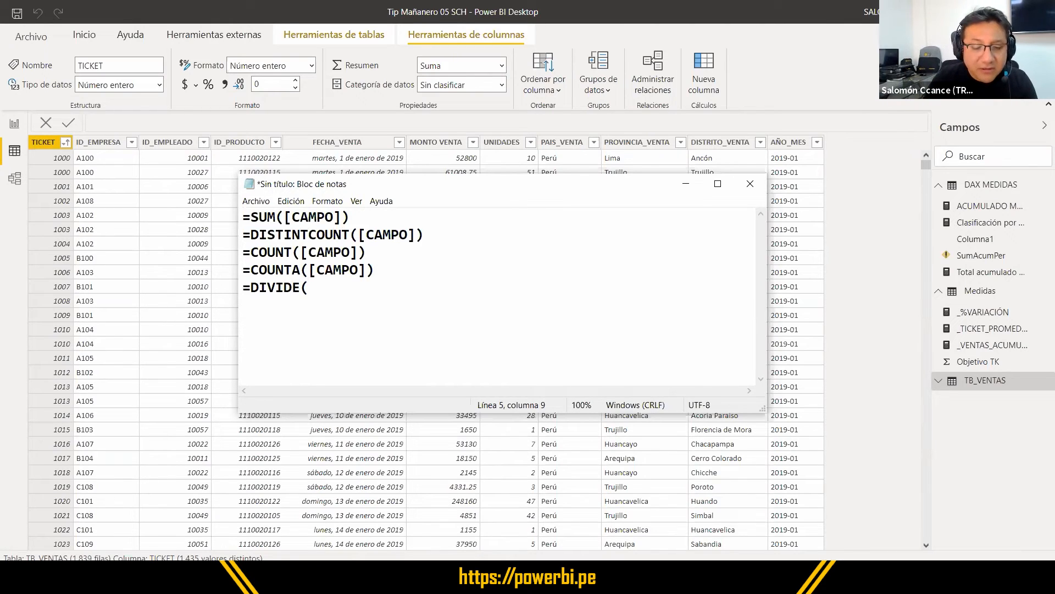
type("Num")
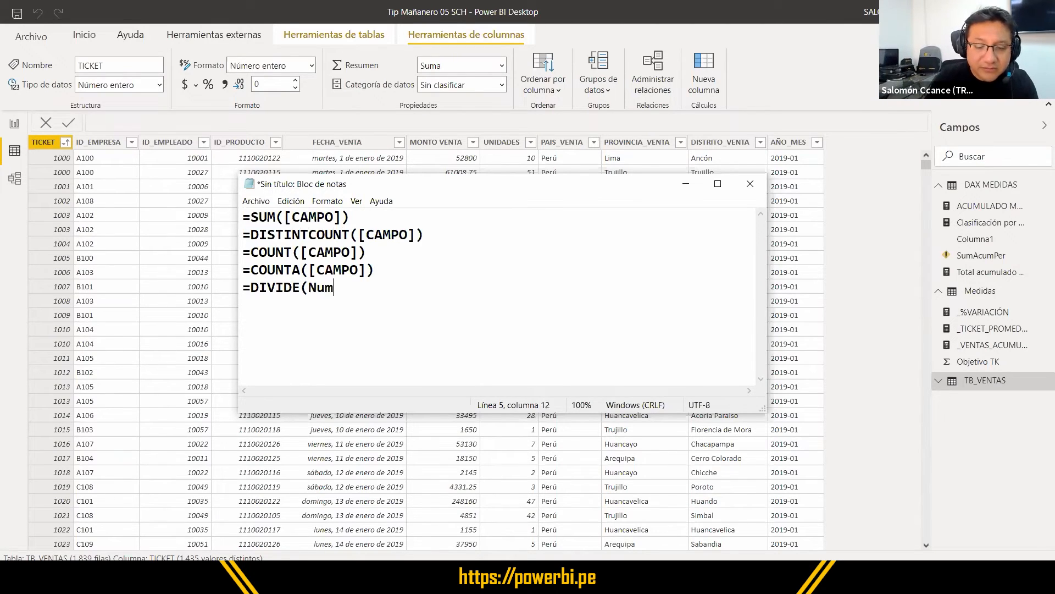
type("erador, Denomid")
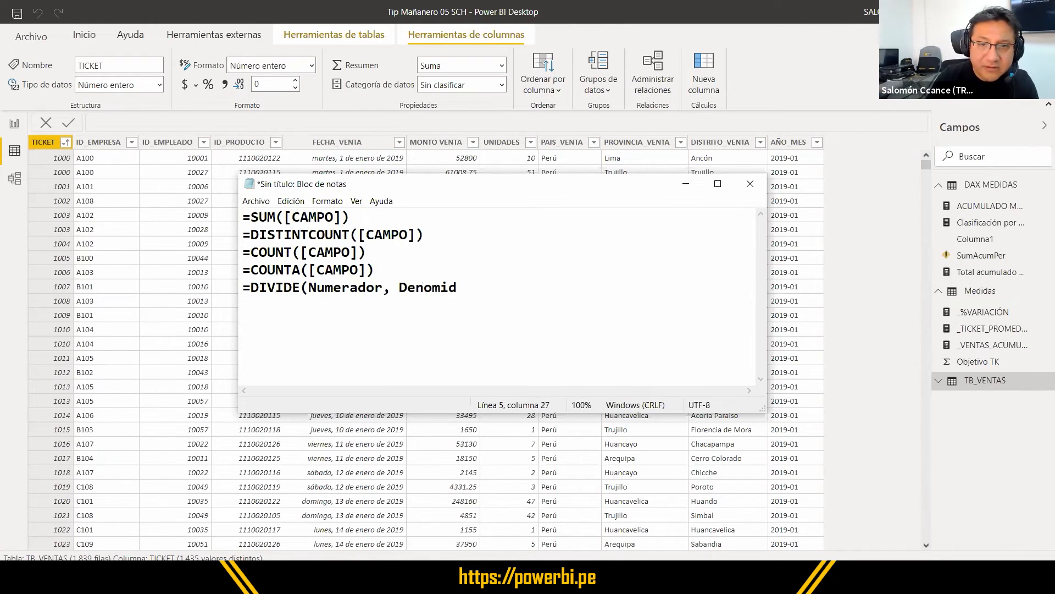
key("BackSpace")
type("nador")
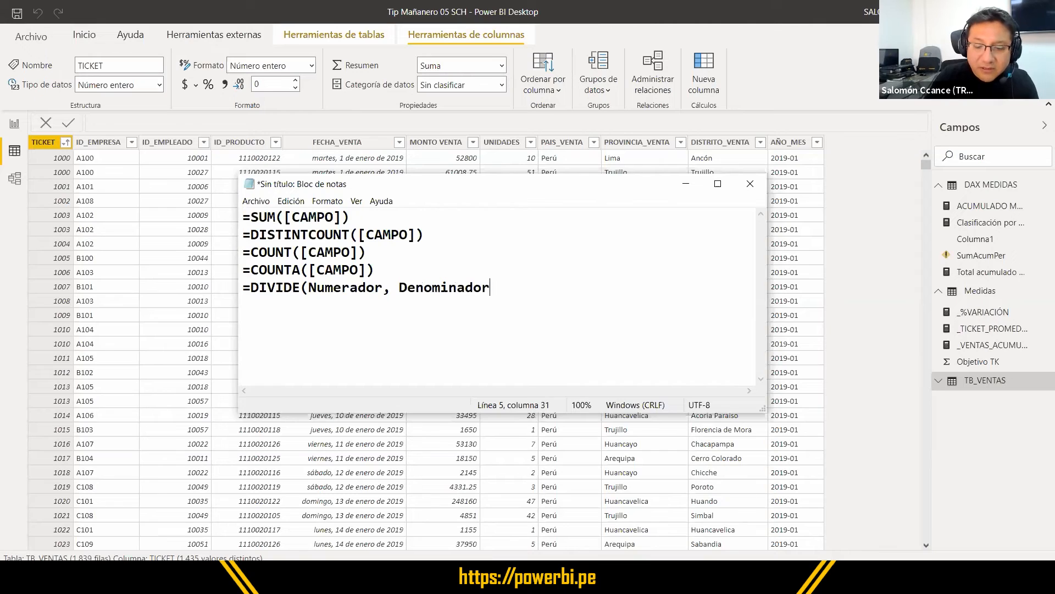
Step: Complete the DIVIDE formula with the third argument "Valor a mostrar ERROR" and a closing parenthesis, and highlight that argument
type(", Valor a ")
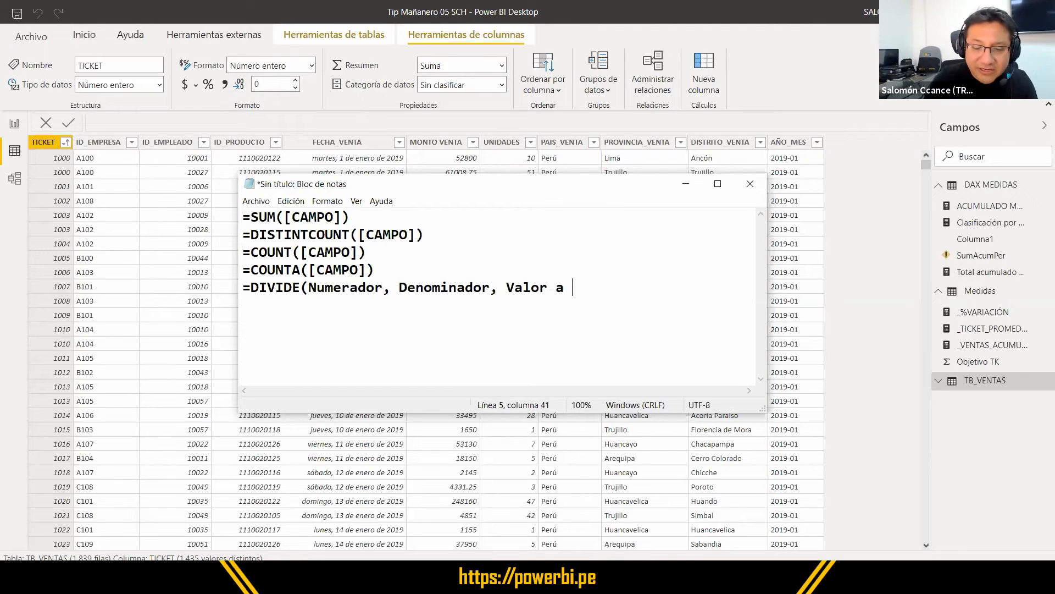
type("mostrar cu")
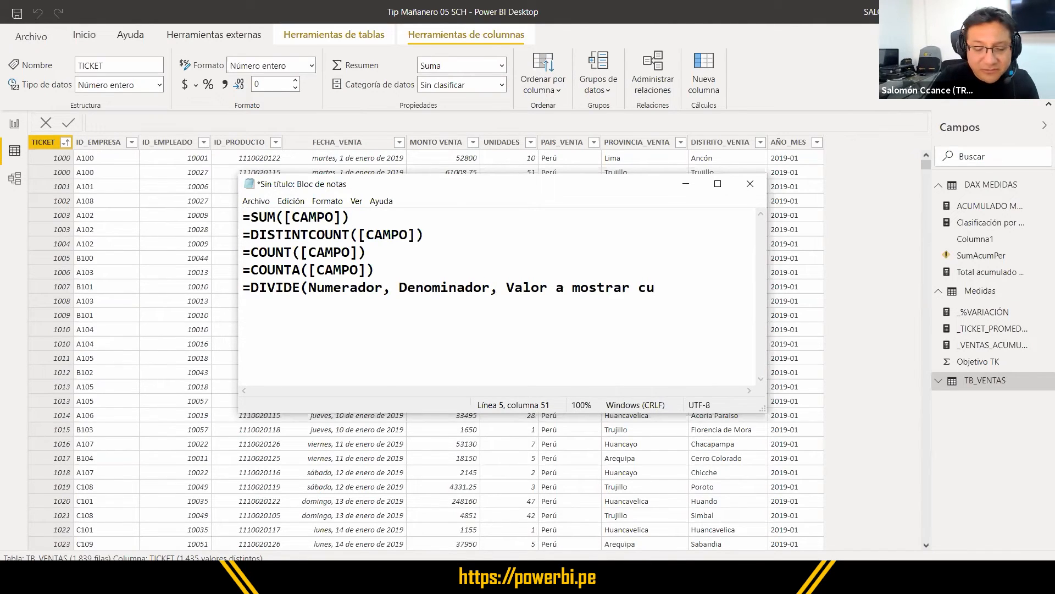
key("BackSpace")
key("BackSpace")
type("ERROR)")
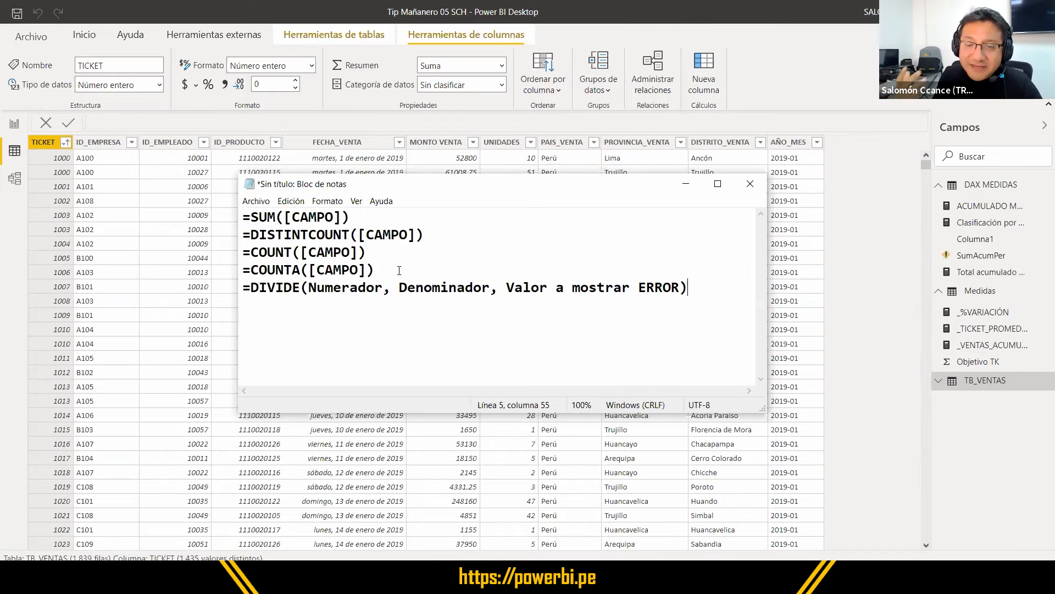
left_click_drag(499, 287, 678, 287)
key("shift+Up")
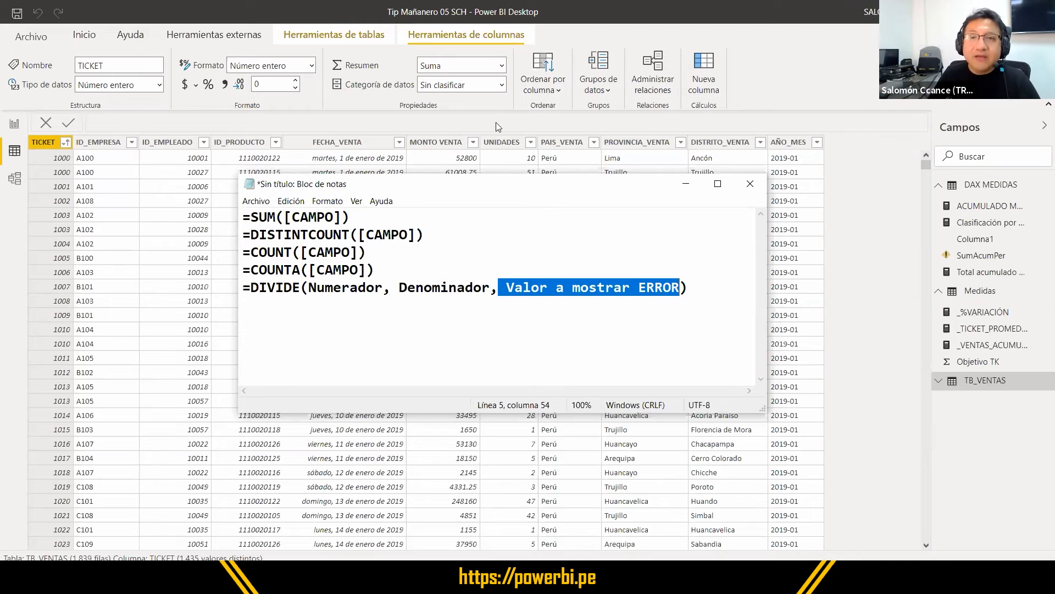
Step: Switch back to Power BI Desktop and delete the SumAcumPer measure from the DAX MEDIDAS table
left_click(826, 182)
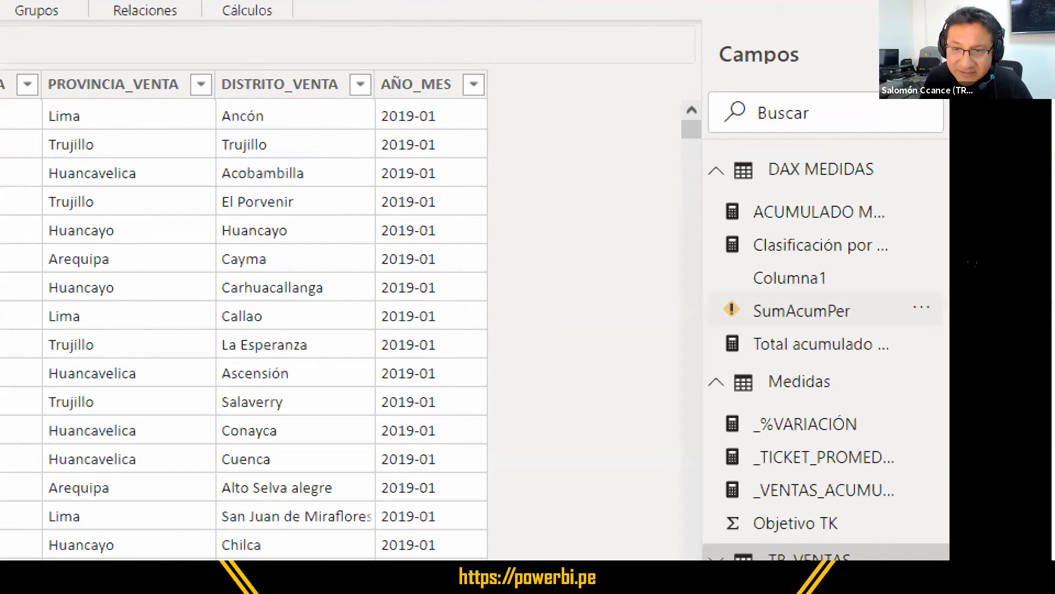
mouse_move(969, 266)
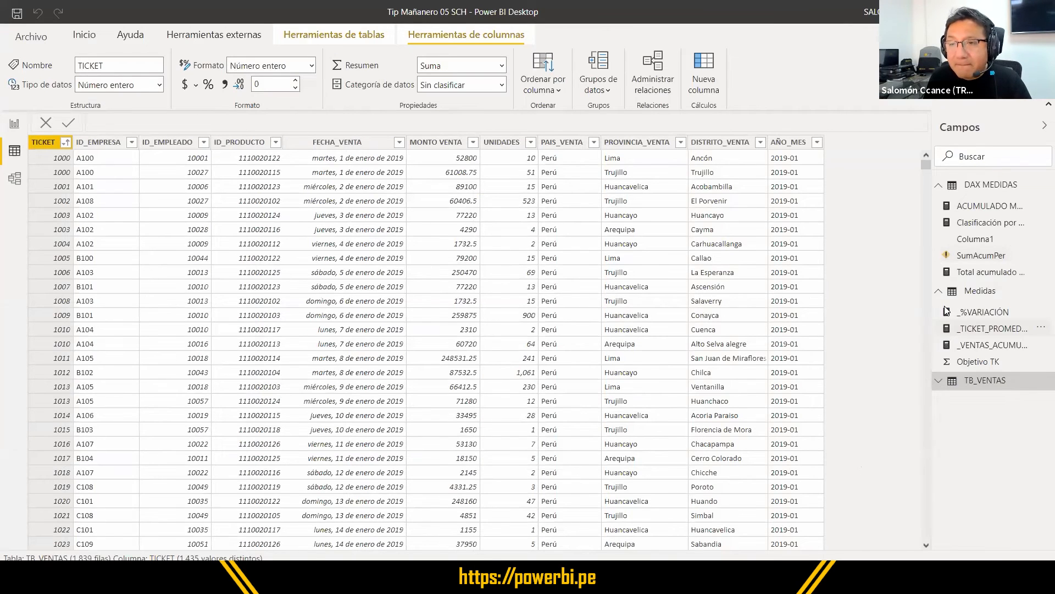
key("Delete")
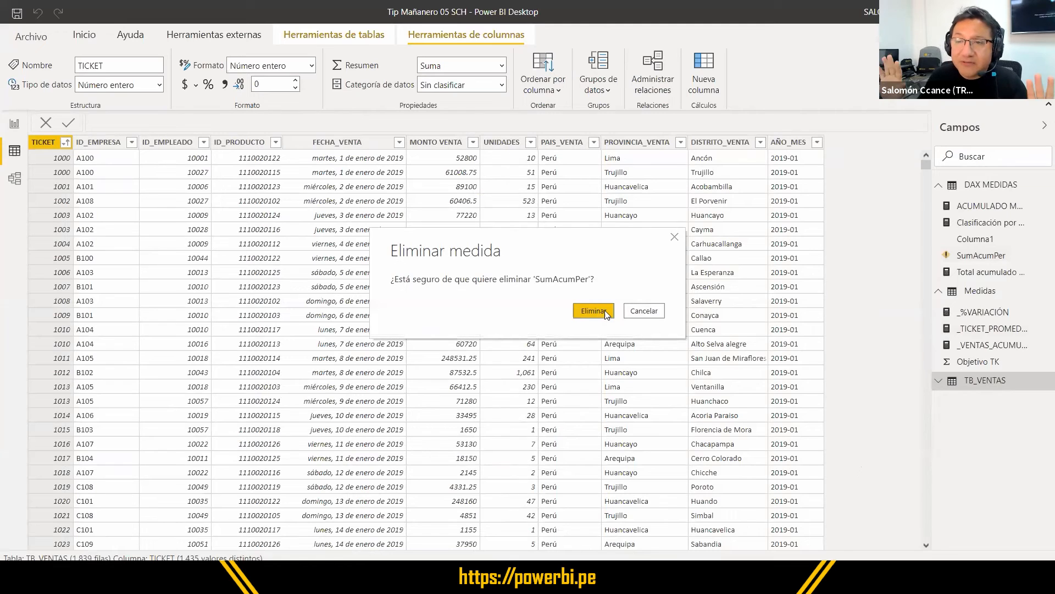
left_click(593, 311)
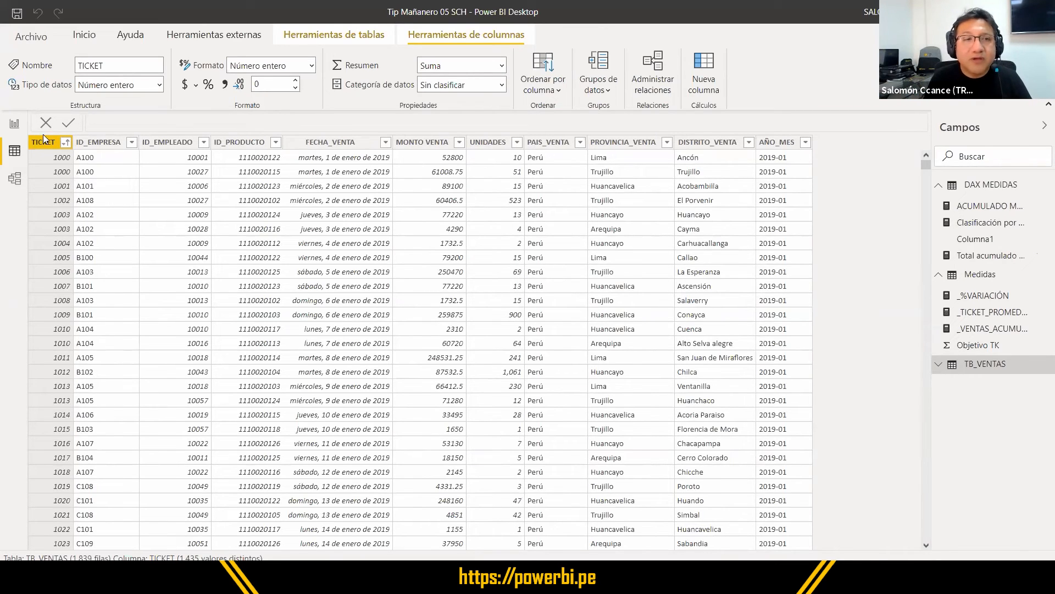
Step: Return to the report view and open the Medidas DAX page
left_click(14, 127)
left_click(15, 152)
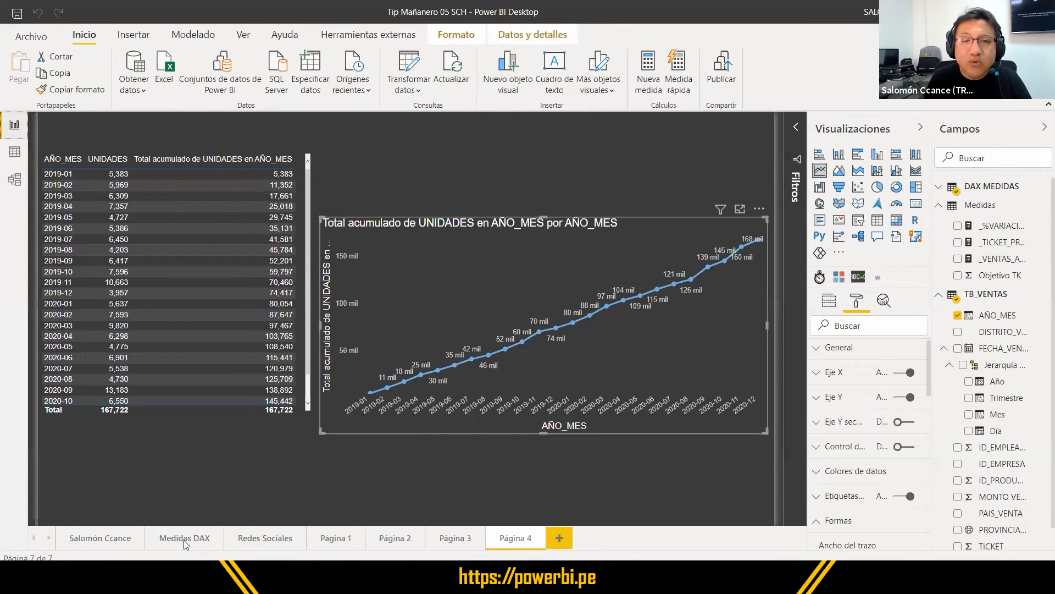
left_click(190, 538)
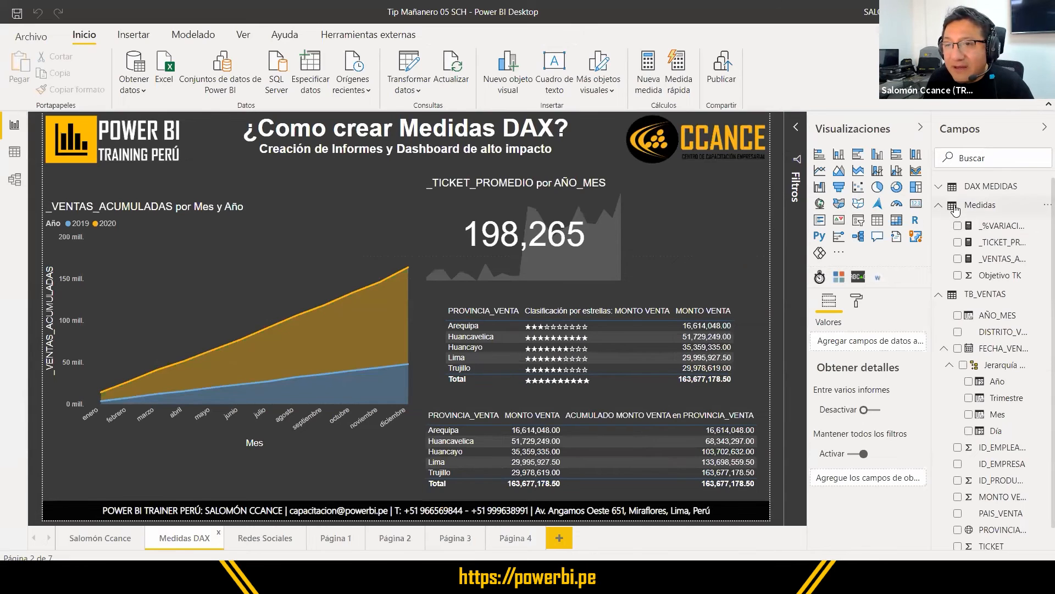
Step: Create a new measure in the DAX MEDIDAS table and name it _TICKET_PROM
mouse_move(994, 188)
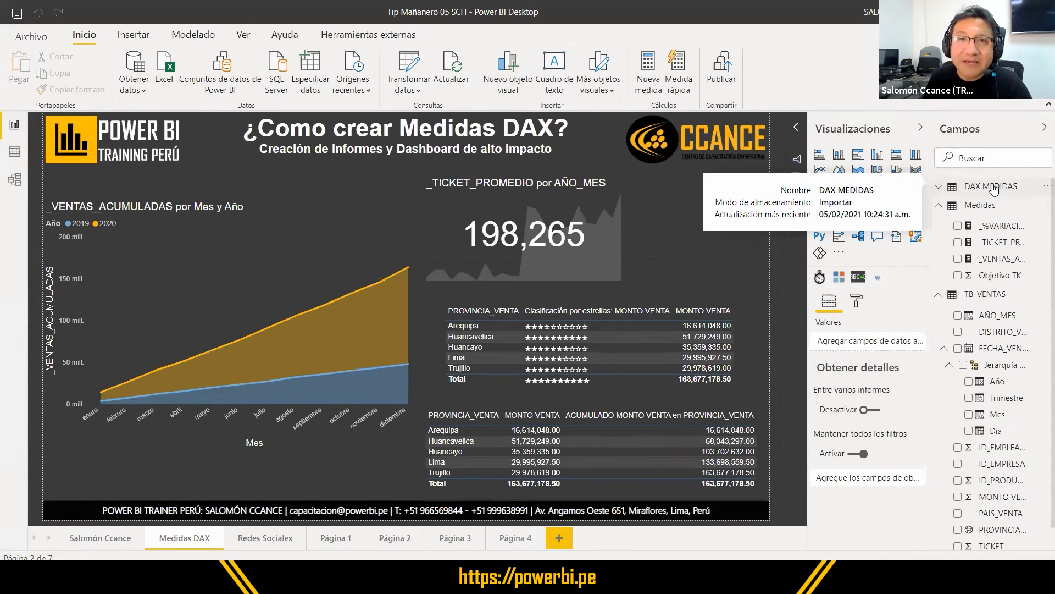
right_click(993, 188)
left_click(976, 204)
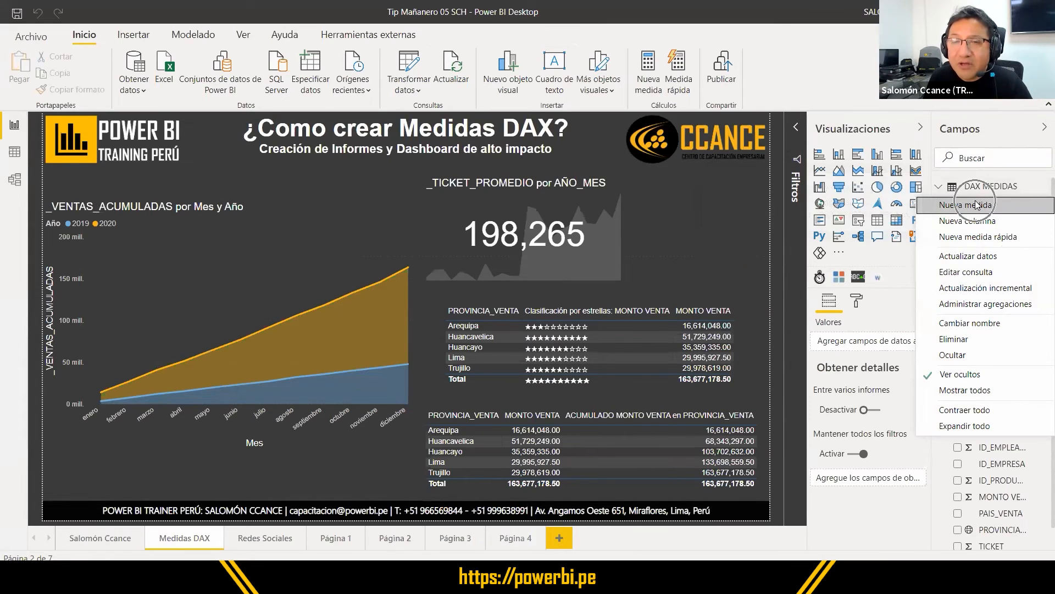
left_click(647, 82)
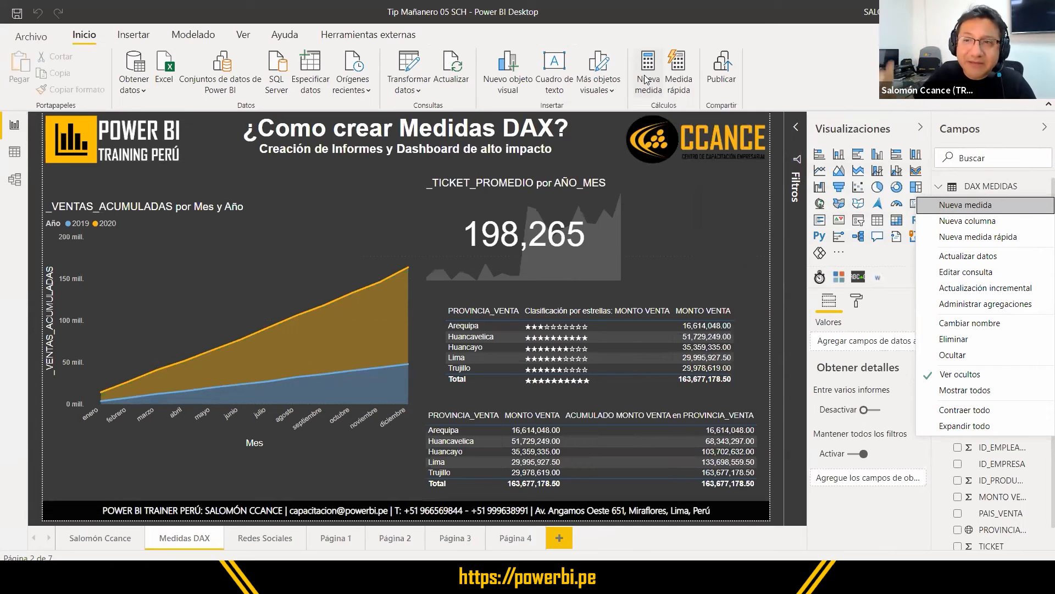
left_click(980, 209)
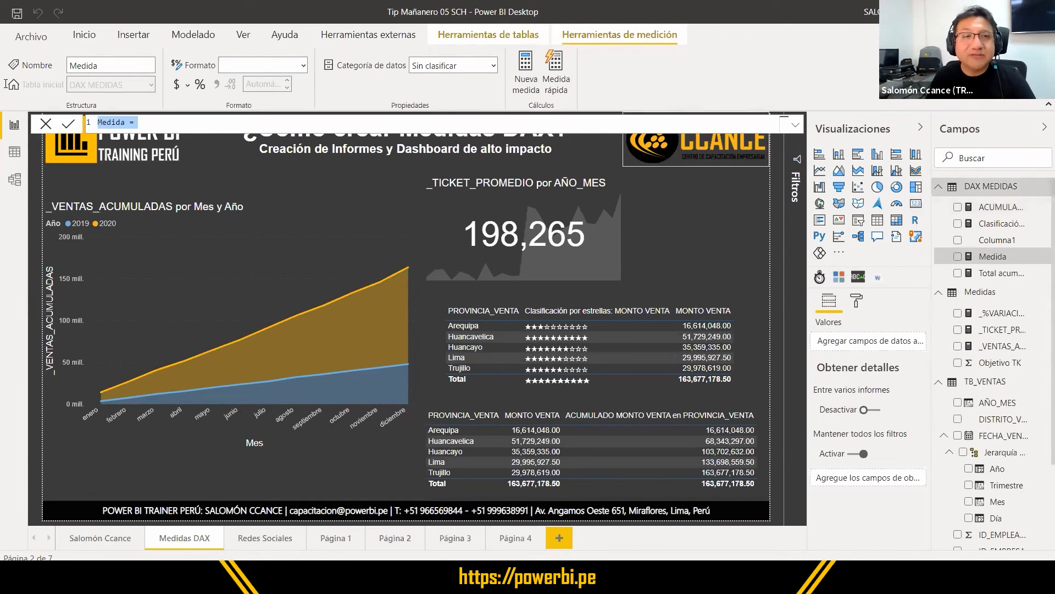
double_click(108, 127)
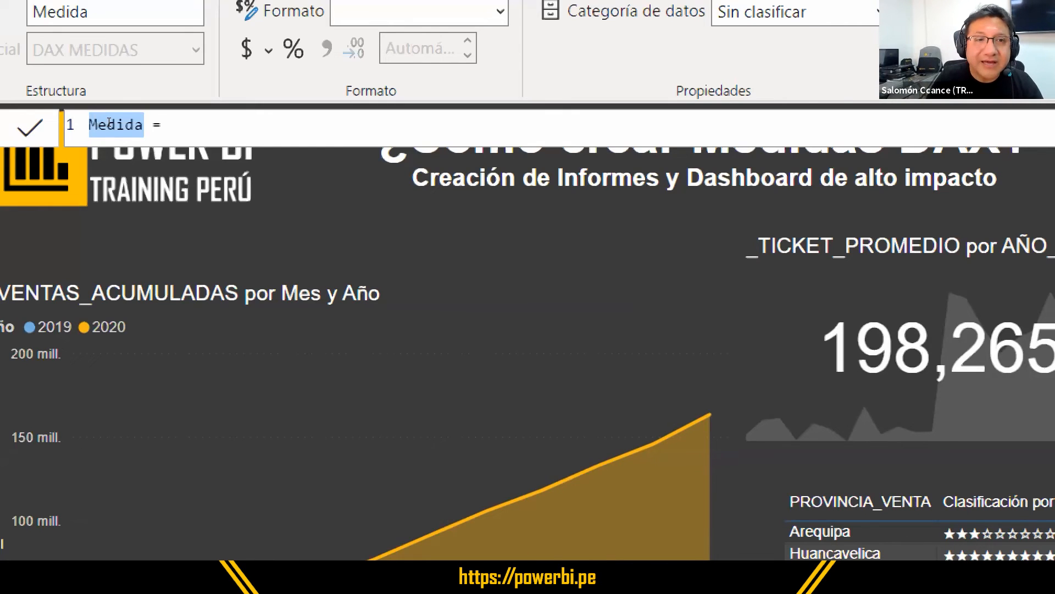
type("_")
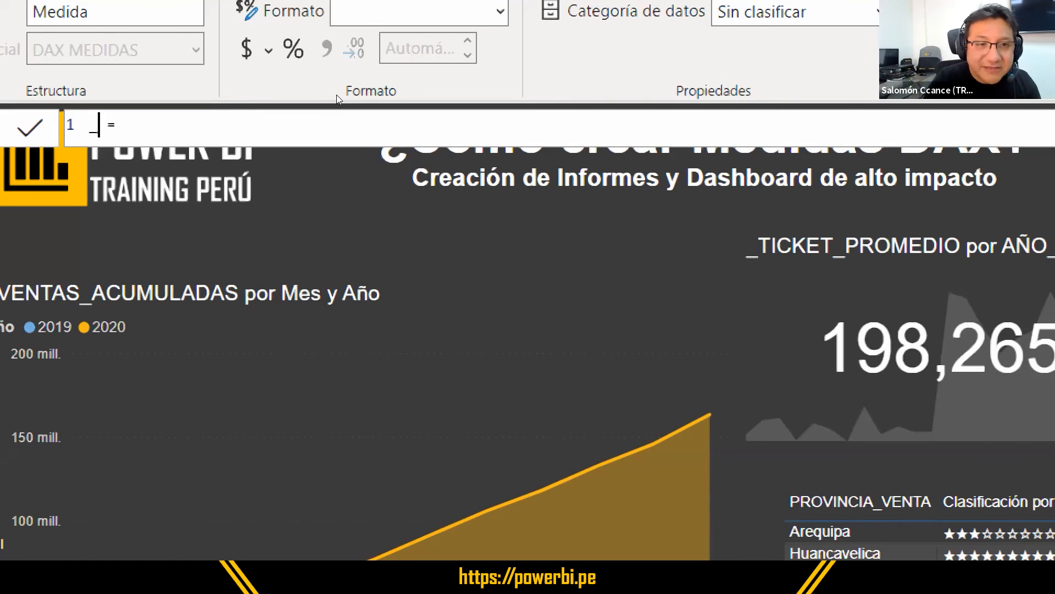
type("TICKET_PROM")
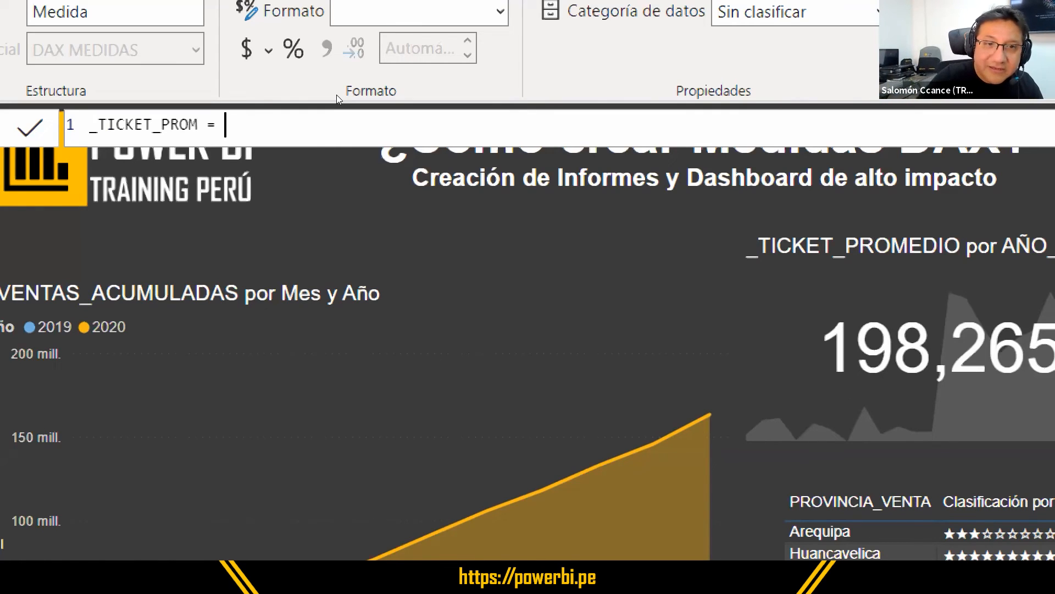
Step: Begin the _TICKET_PROM formula with SUM(TB_VENTAS[MONTO VENTA]) followed by the division operator
type("SUM(")
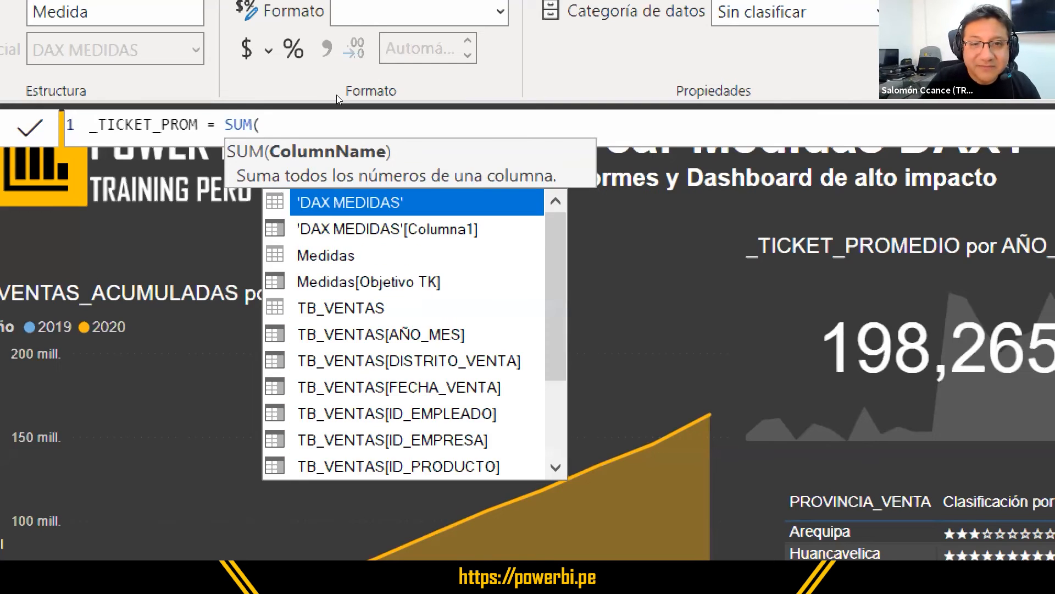
type("MON")
key("Tab")
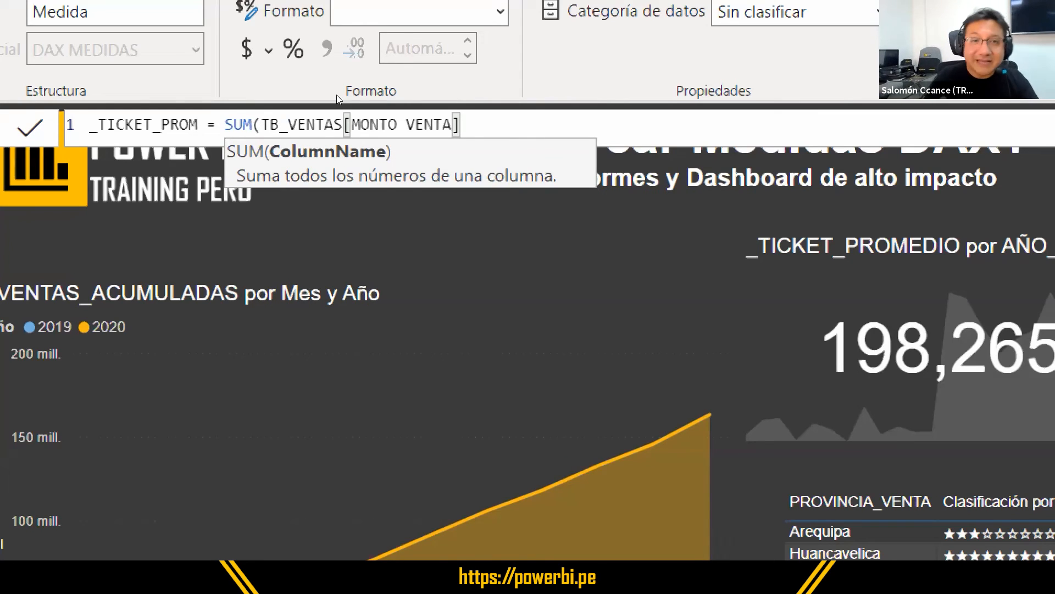
type(")")
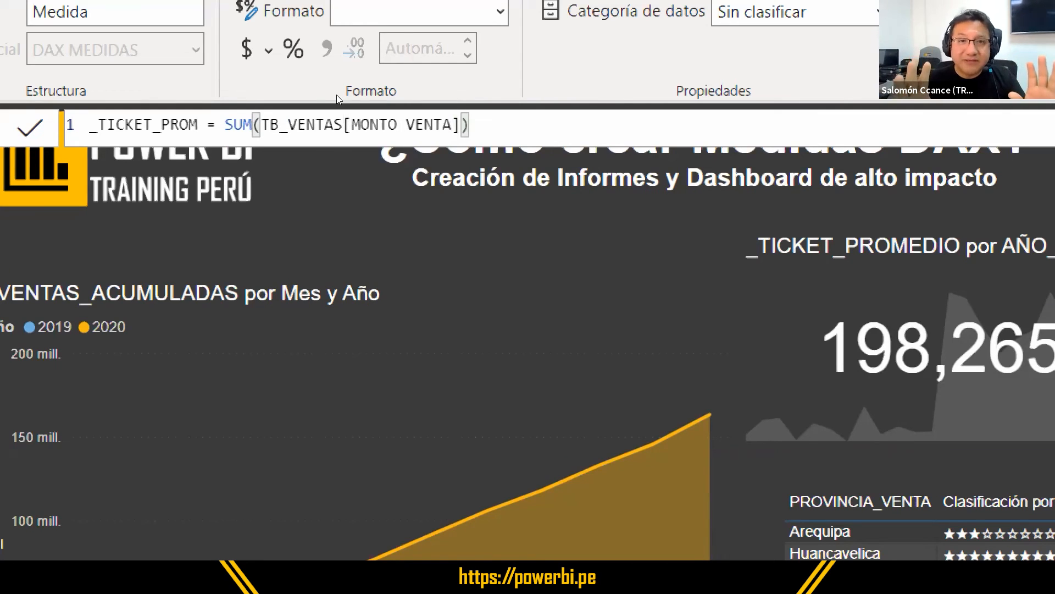
type(" /")
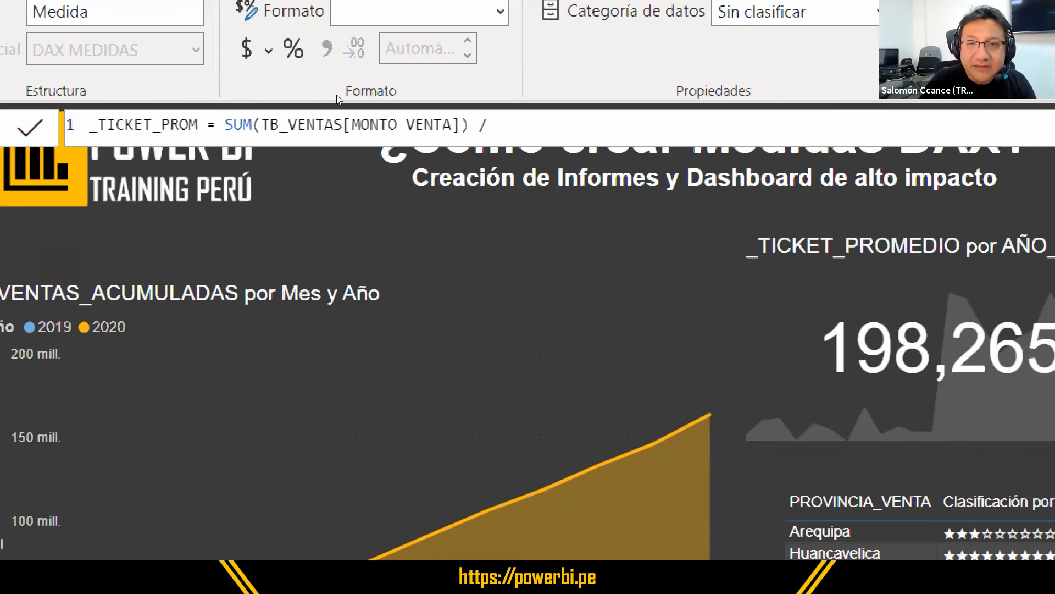
Step: Complete the _TICKET_PROM formula with DISTINCTCOUNT(TB_VENTAS[TICKET]) as the divisor and commit the measure
type("DI")
key("Down")
key("Down")
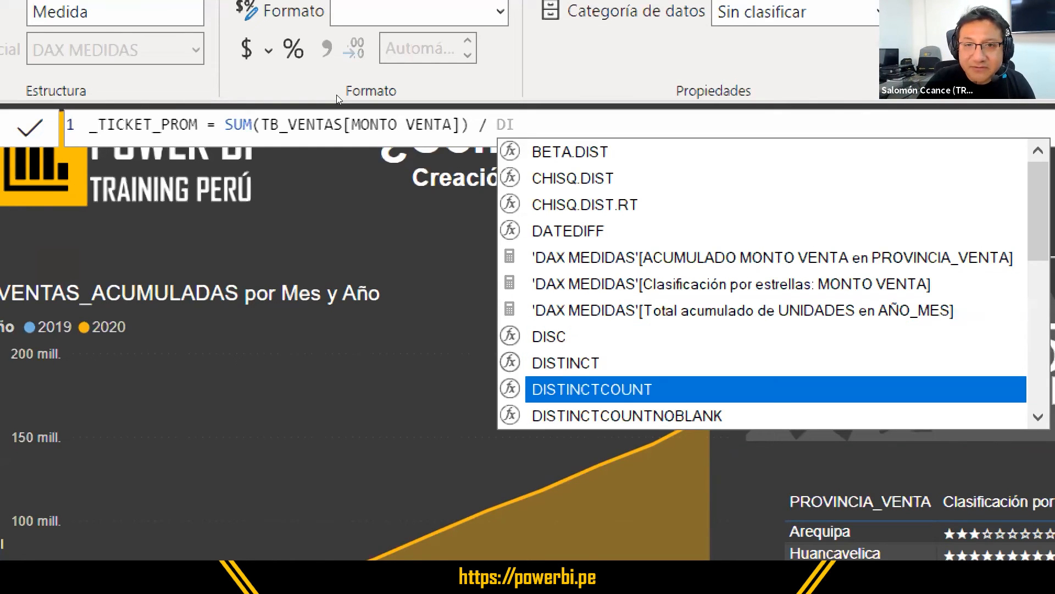
key("Tab")
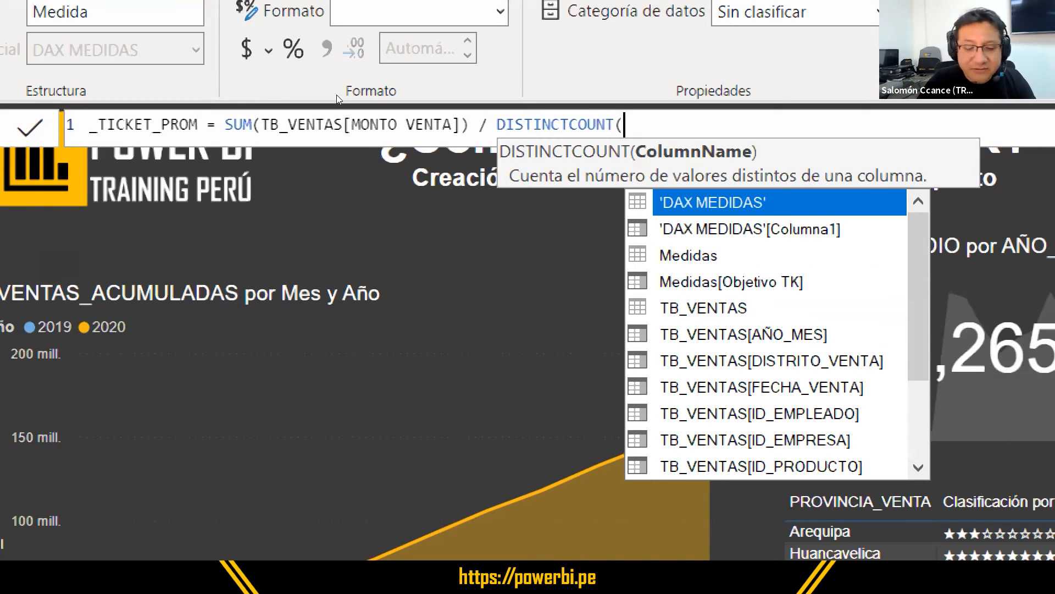
type("TI")
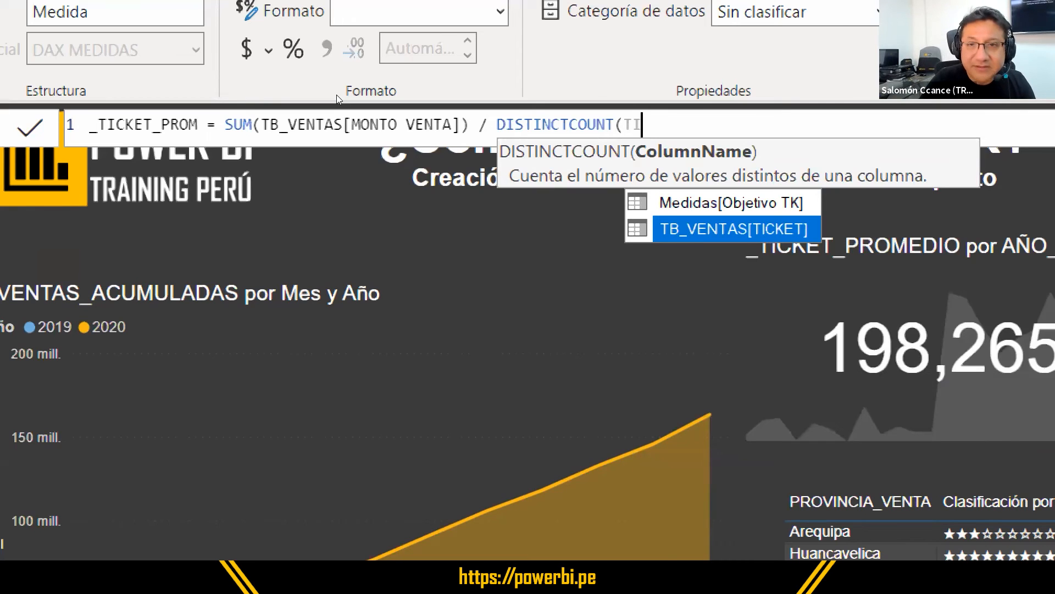
key("Tab")
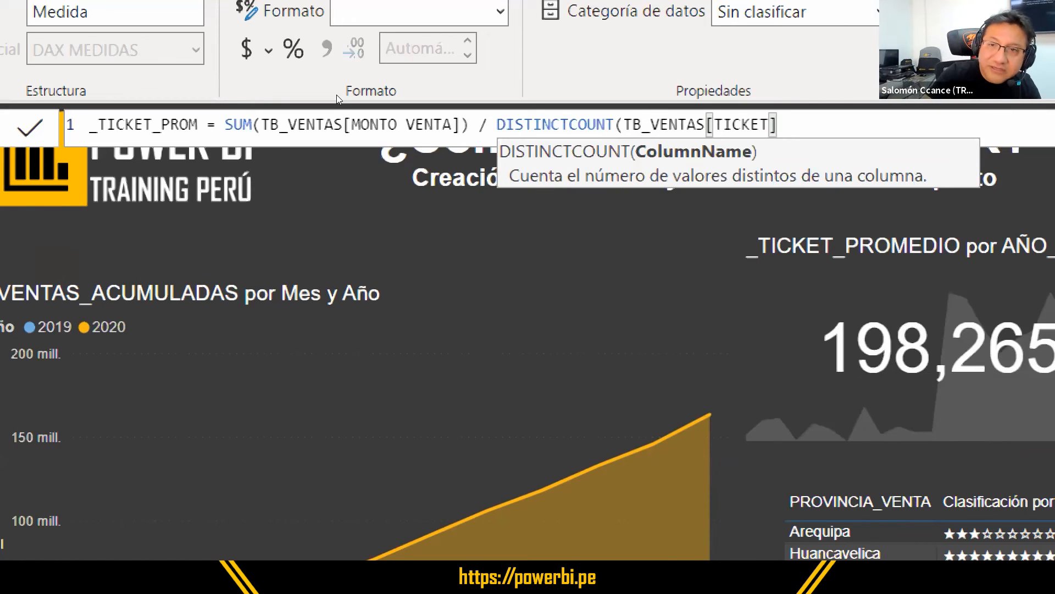
type(")")
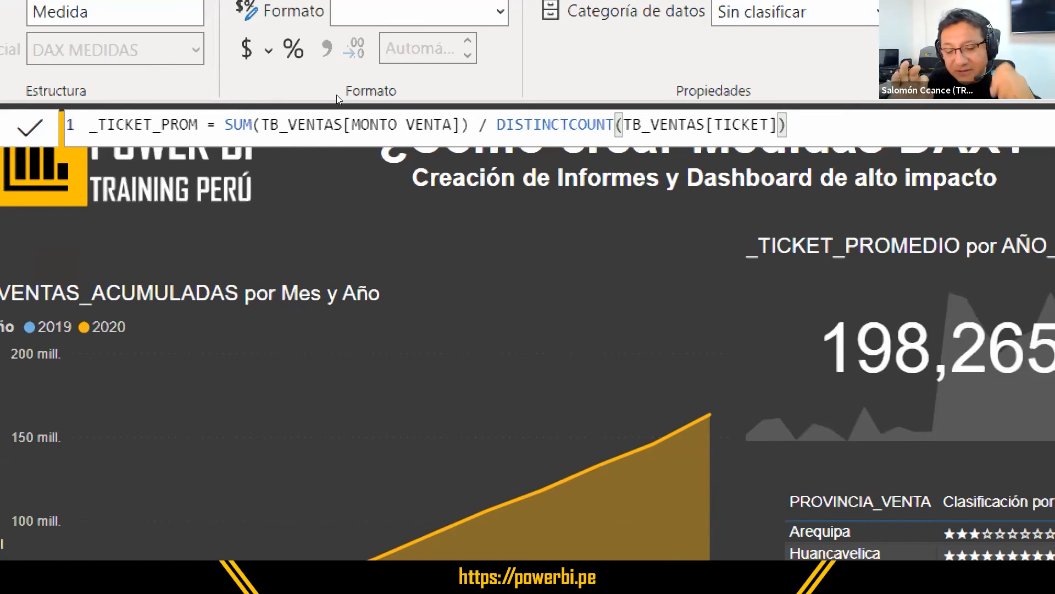
key("Return")
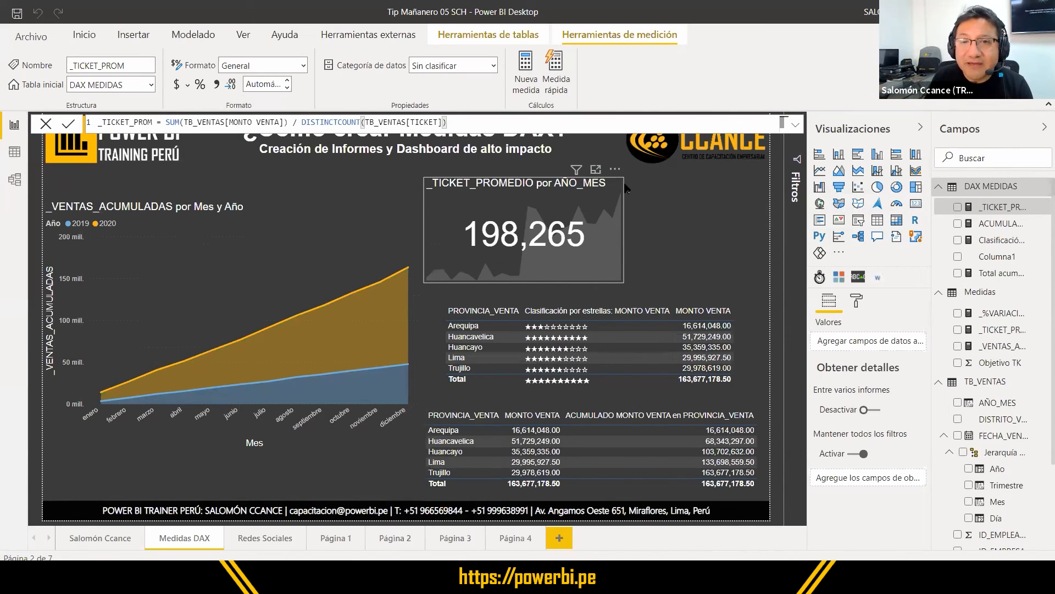
Step: Move the _TICKET_PROMEDIO card and the _VENTAS_ACUMULADAS area chart lower on the page to free space above the chart, and clear the selection
left_click_drag(584, 183, 649, 196)
left_click_drag(229, 213, 238, 283)
left_click(352, 211)
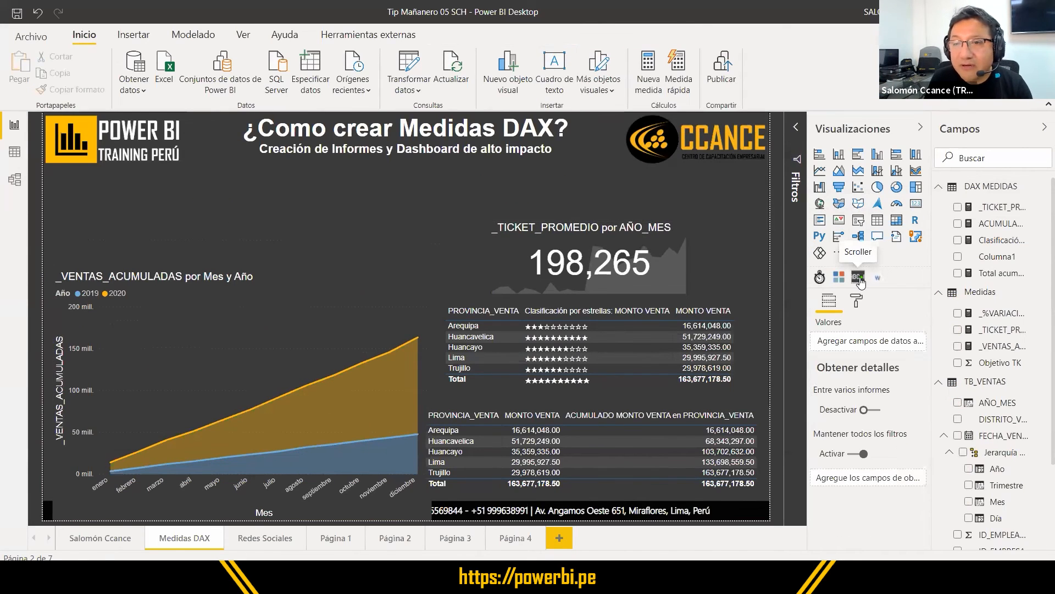
Step: Add a Scroller visual above the area chart, spanning its width, with AÑO_MES as Category and _TICKET_PROM as Measure Absolute
left_click(859, 279)
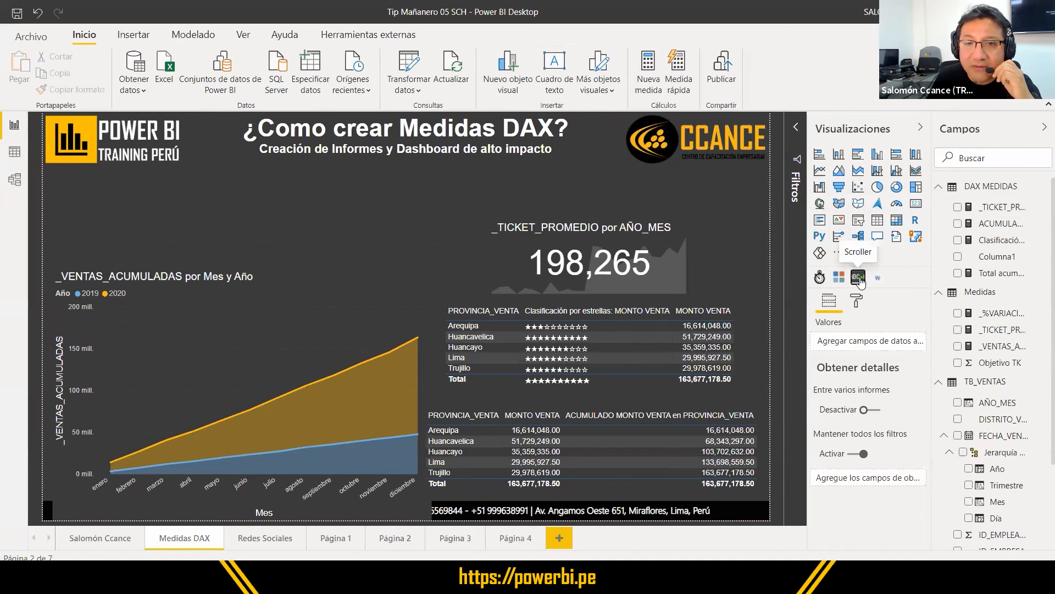
left_click_drag(187, 266, 428, 263)
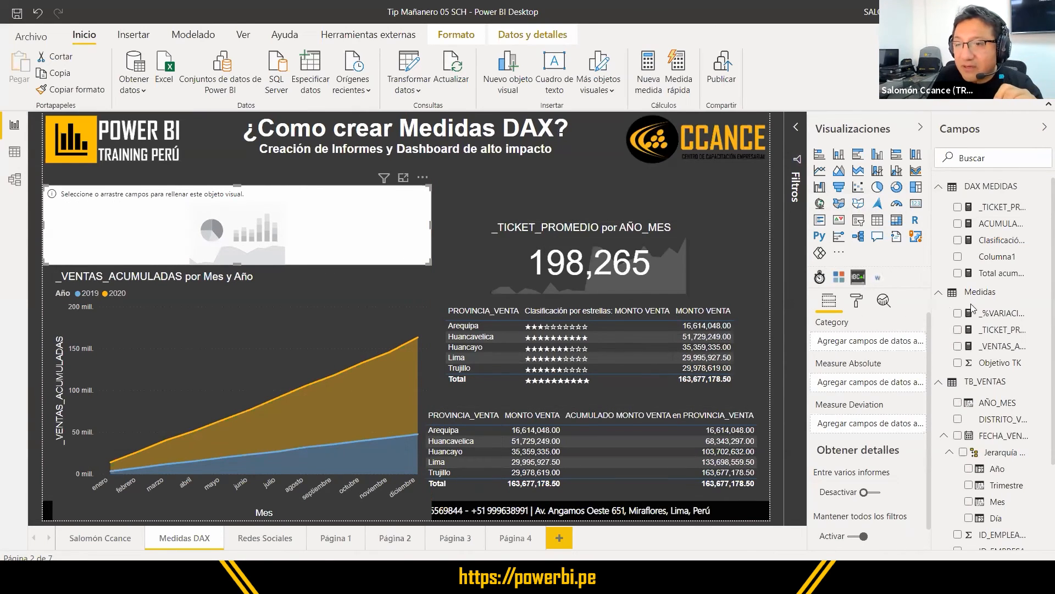
left_click_drag(1003, 408, 289, 218)
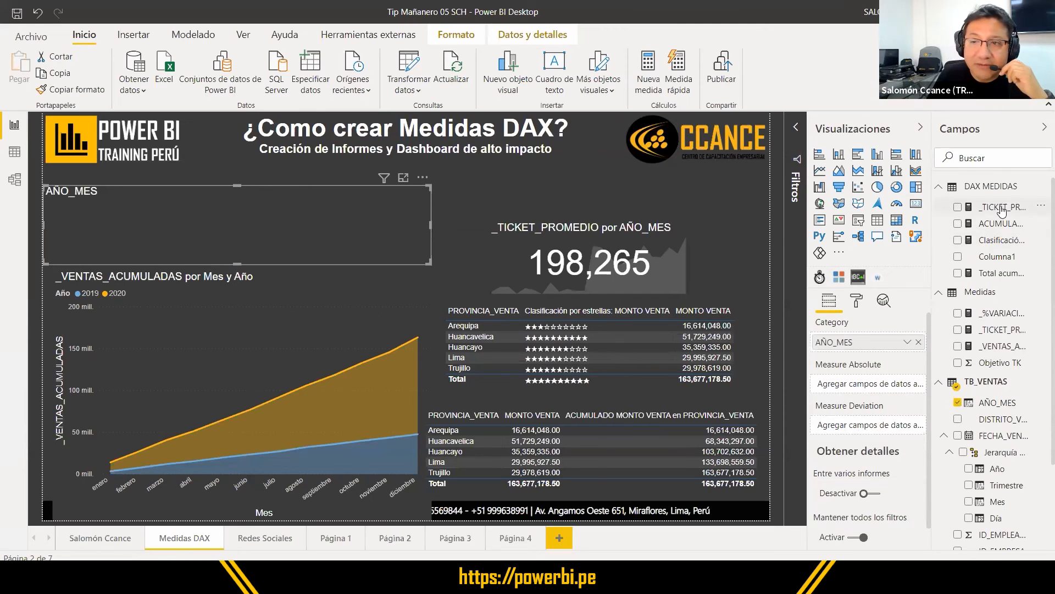
left_click_drag(1002, 208, 262, 238)
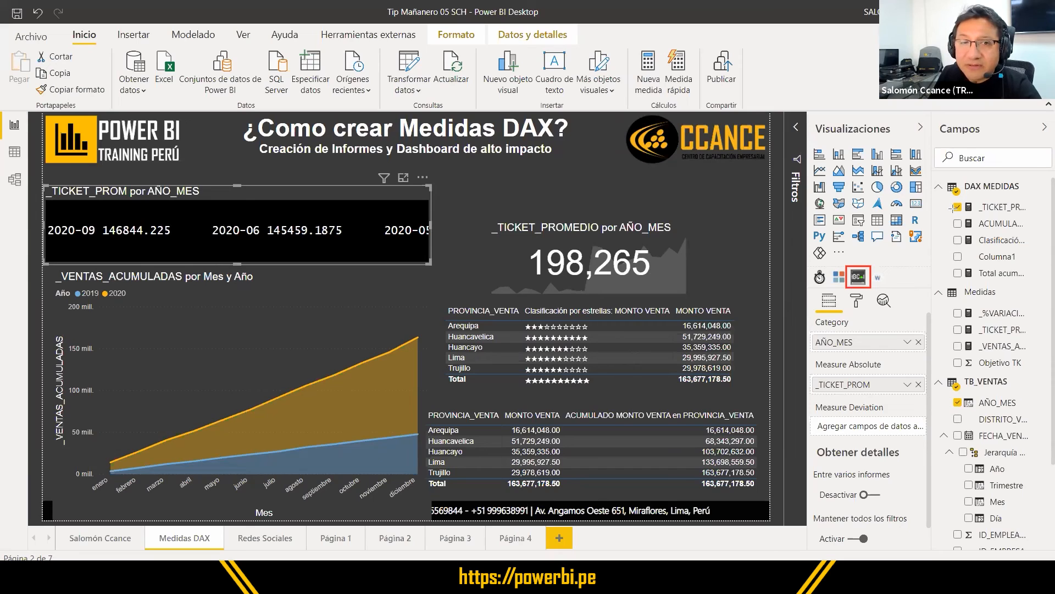
left_click_drag(954, 212, 881, 378)
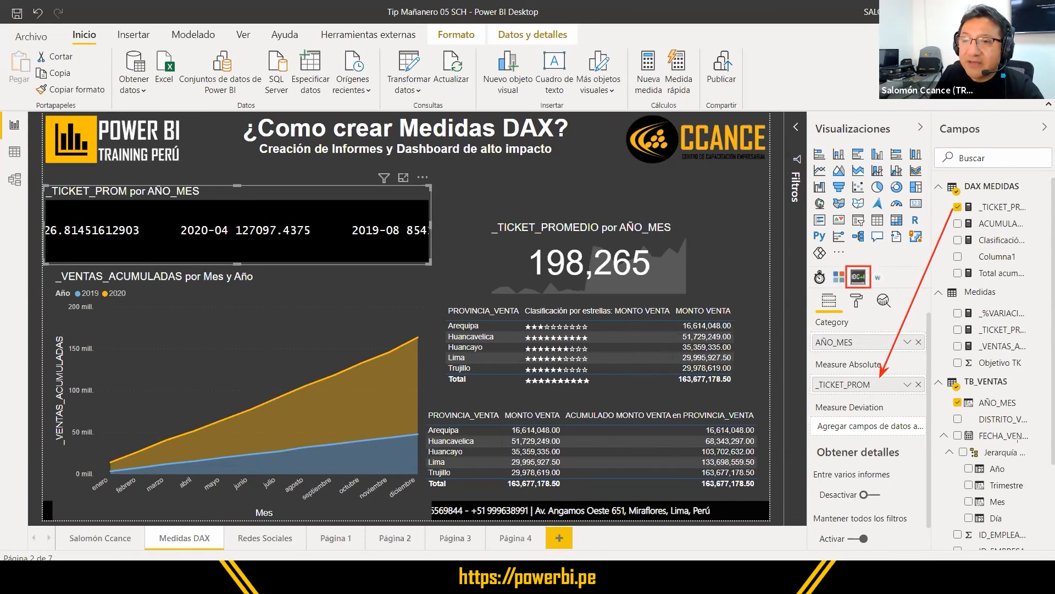
mouse_move(951, 406)
left_mouse_down()
mouse_move(852, 341)
mouse_move(863, 345)
left_mouse_up()
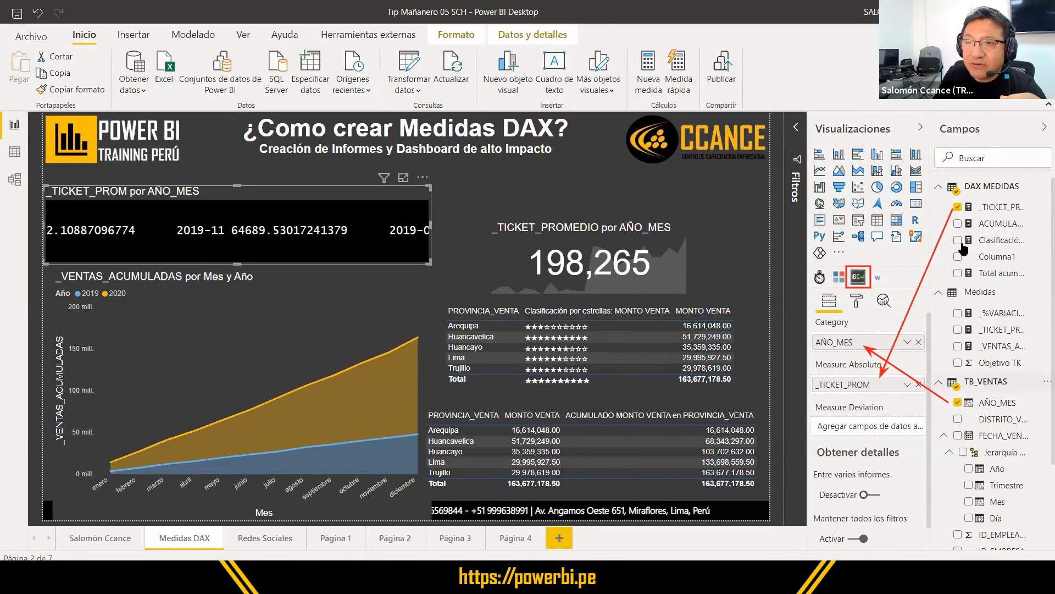
Step: Select the _TICKET_PROM measure in the DAX MEDIDAS table to open its formula and format settings
left_click(1000, 208)
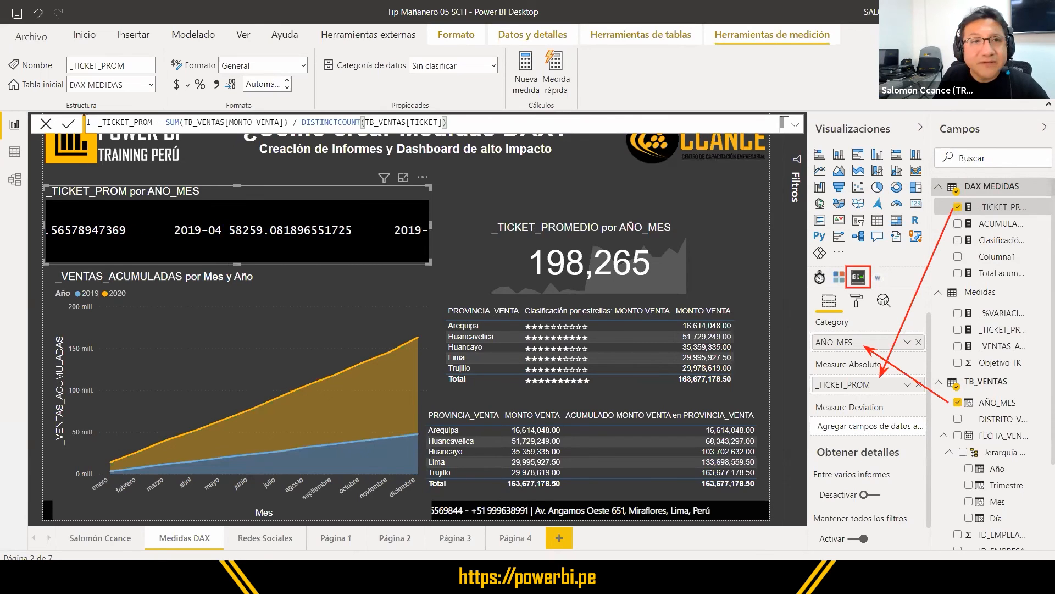
mouse_move(164, 48)
left_mouse_down()
mouse_move(190, 94)
mouse_move(314, 114)
left_mouse_up()
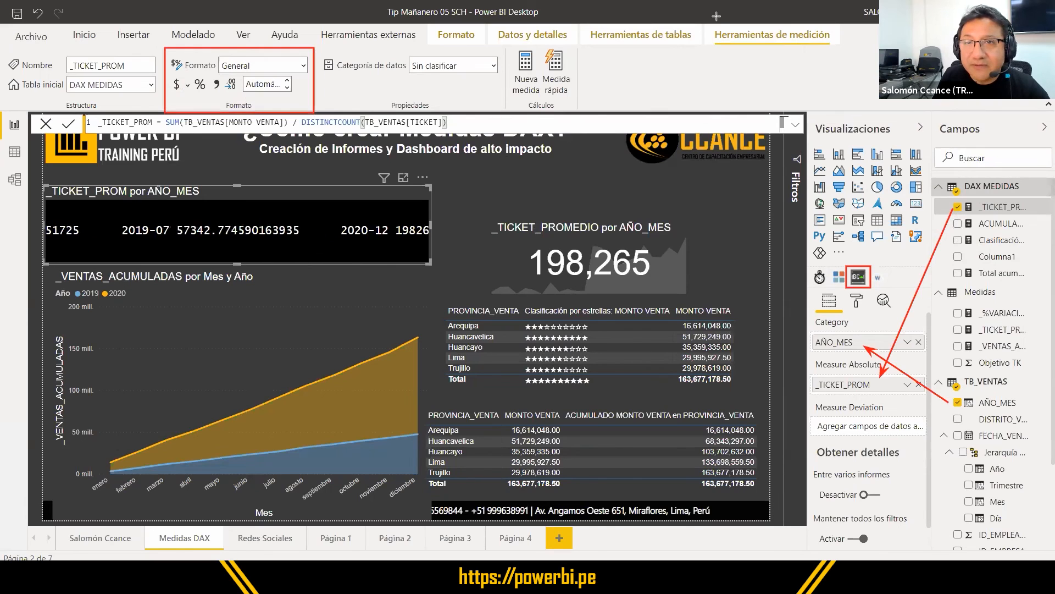
mouse_move(708, 21)
left_mouse_down()
mouse_move(817, 60)
mouse_move(842, 51)
left_mouse_up()
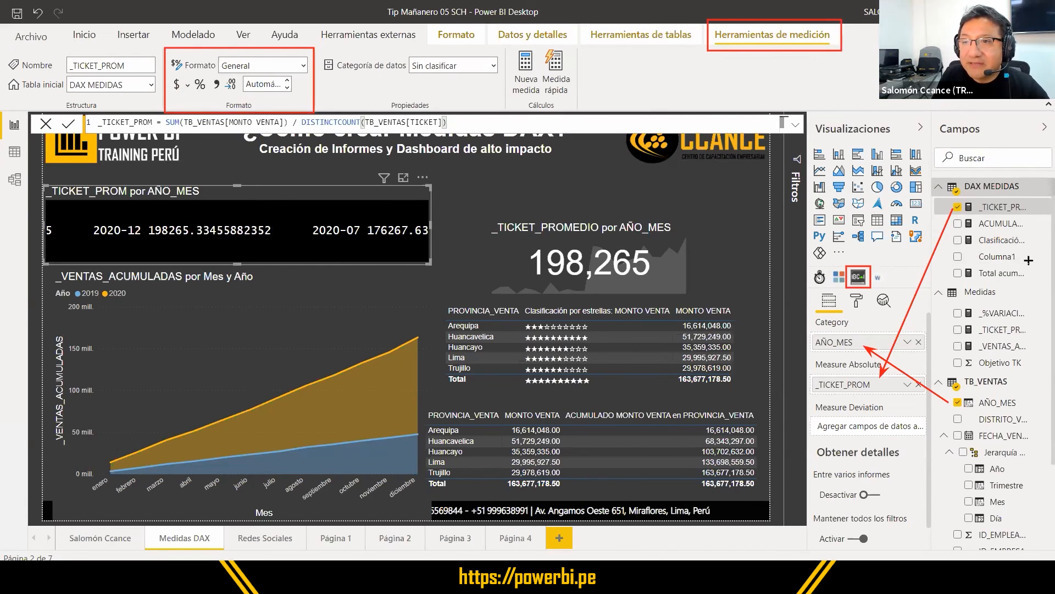
left_click_drag(941, 196, 1047, 216)
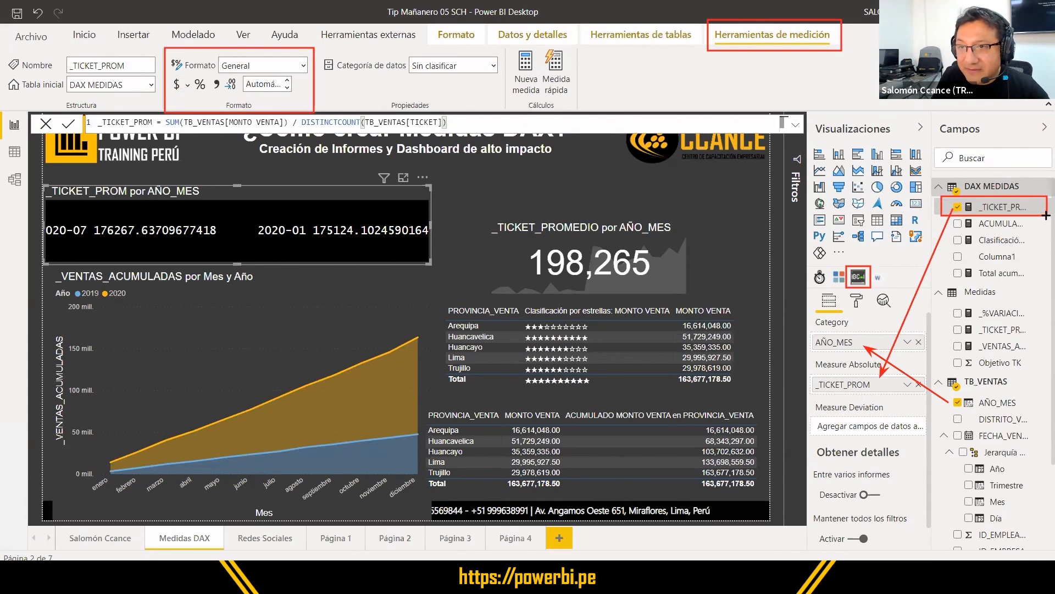
key("ctrl")
key("ctrl")
key("ctrl")
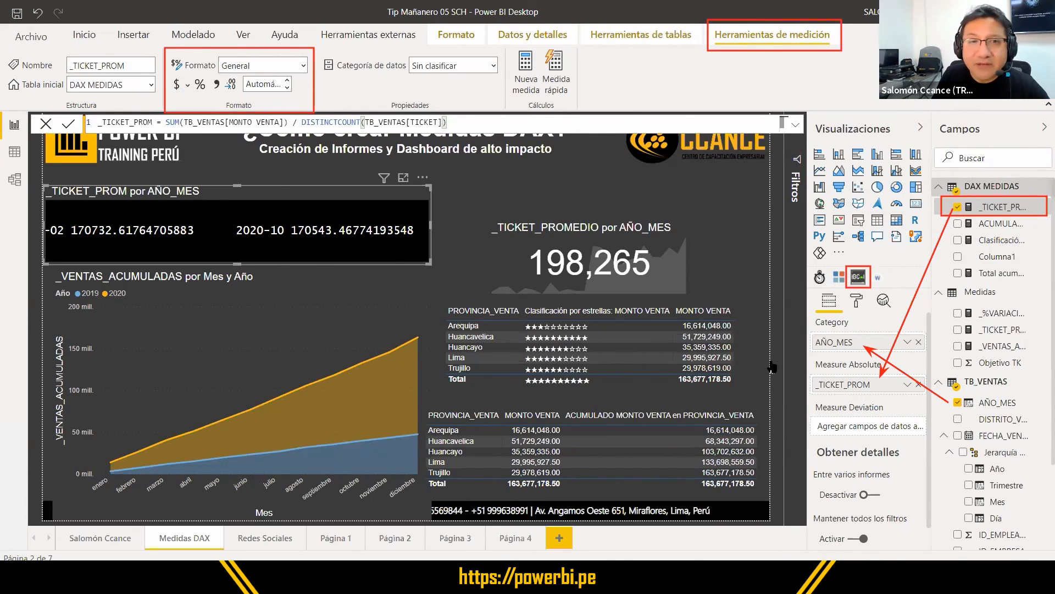
Step: Format the _TICKET_PROM measure with a thousands separator and 0 decimal places
left_click(217, 85)
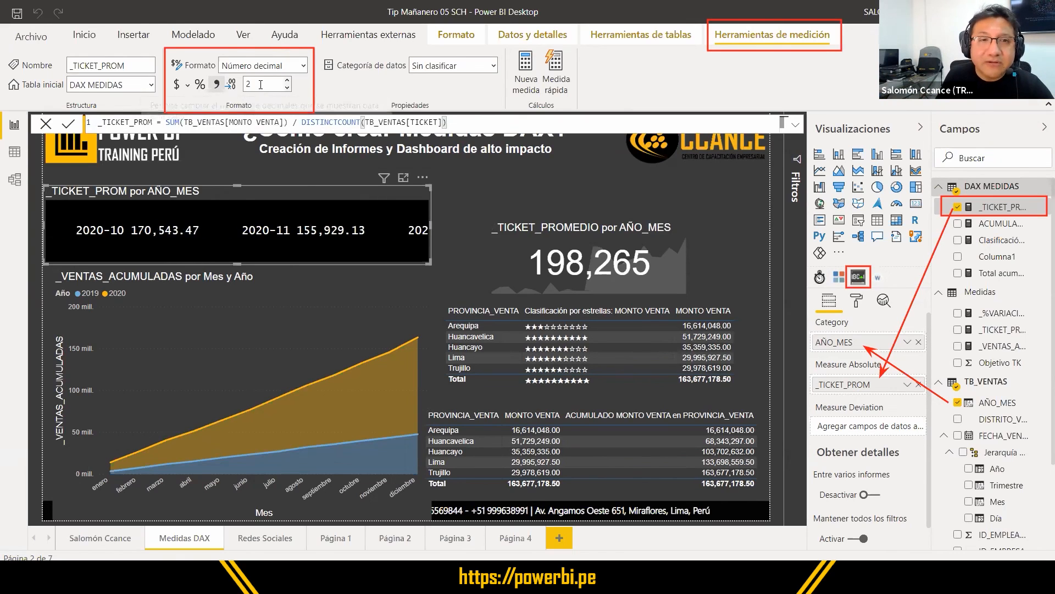
left_click(288, 87)
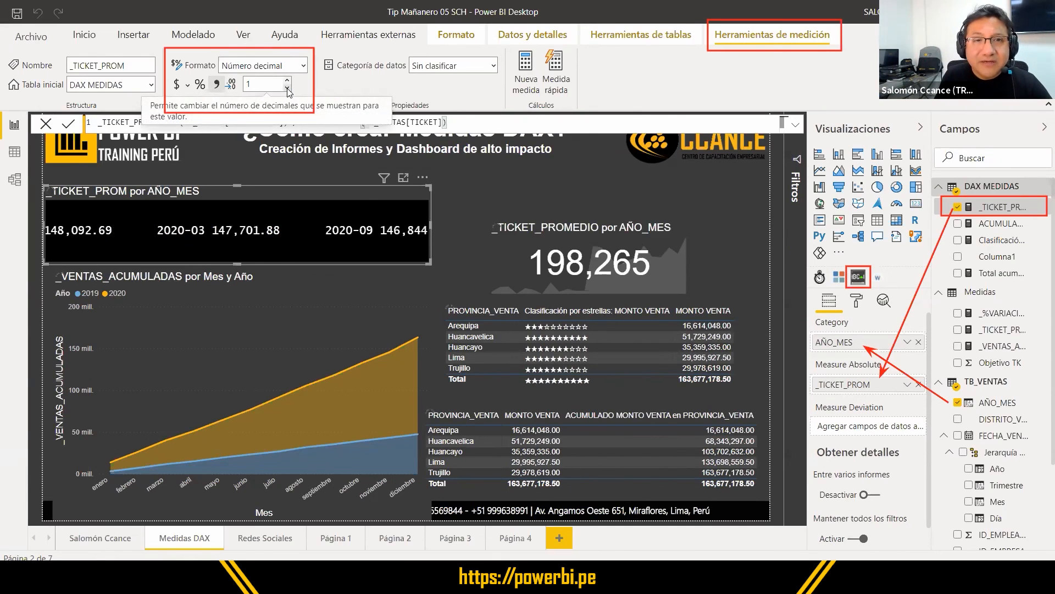
left_click(287, 89)
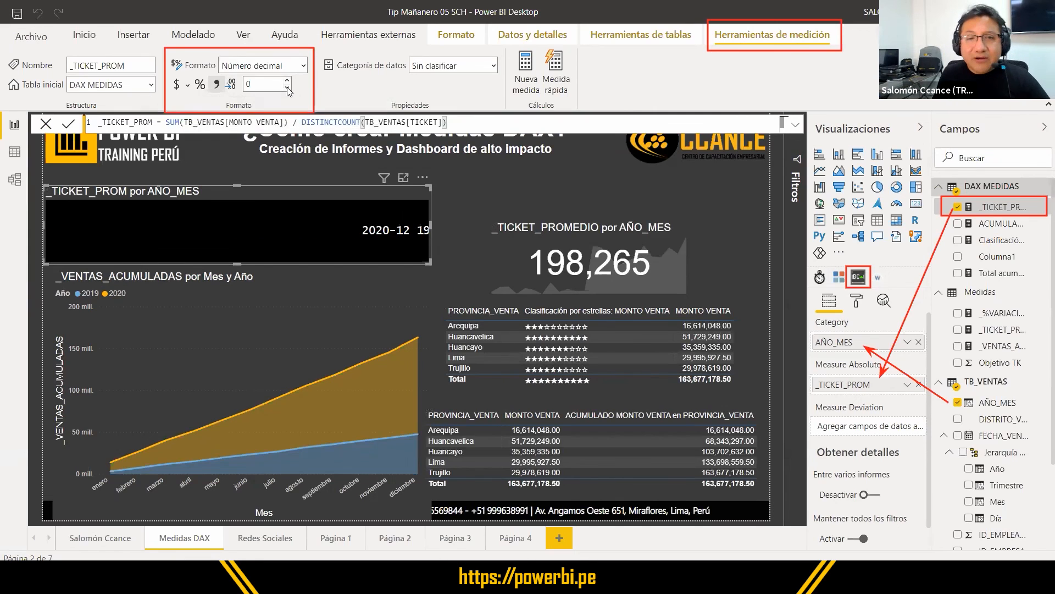